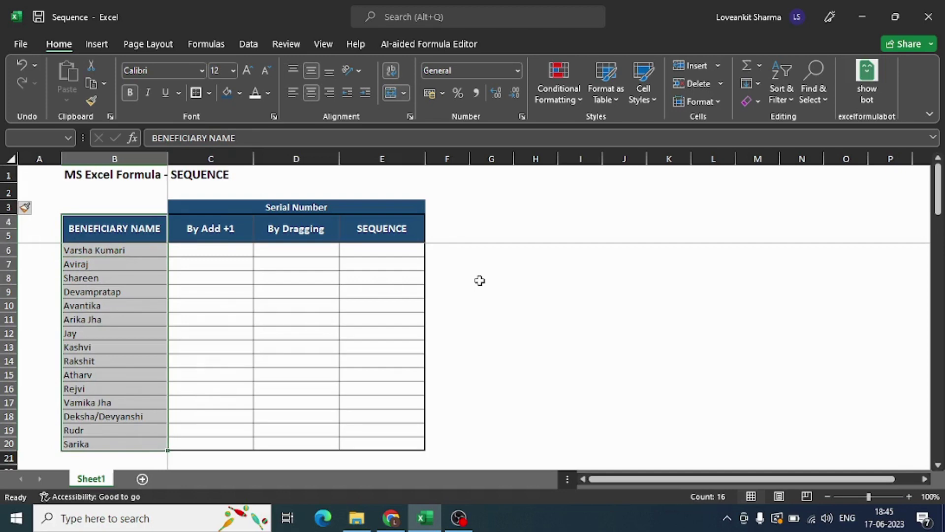
- Enter 1 as the first serial number in cell C6 of the By Add +1 column
key("Right")
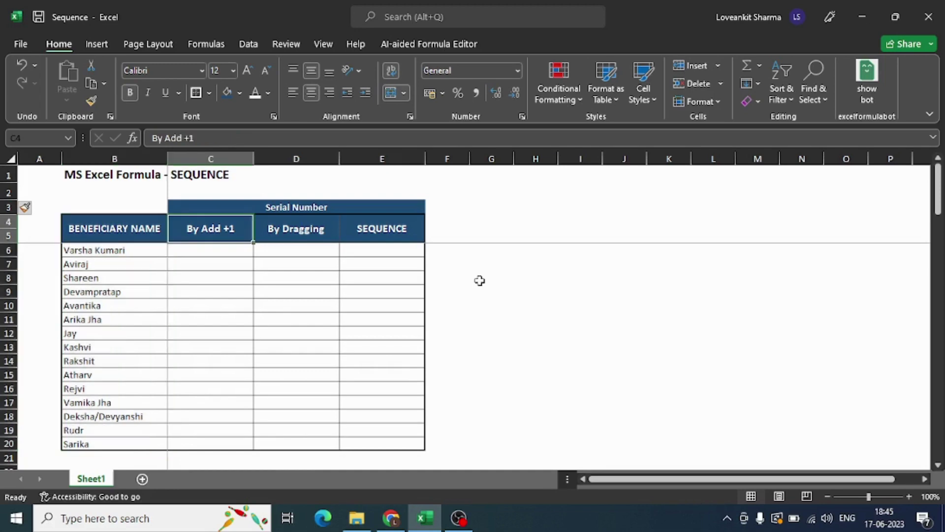
key("Down")
type("1")
key("Return")
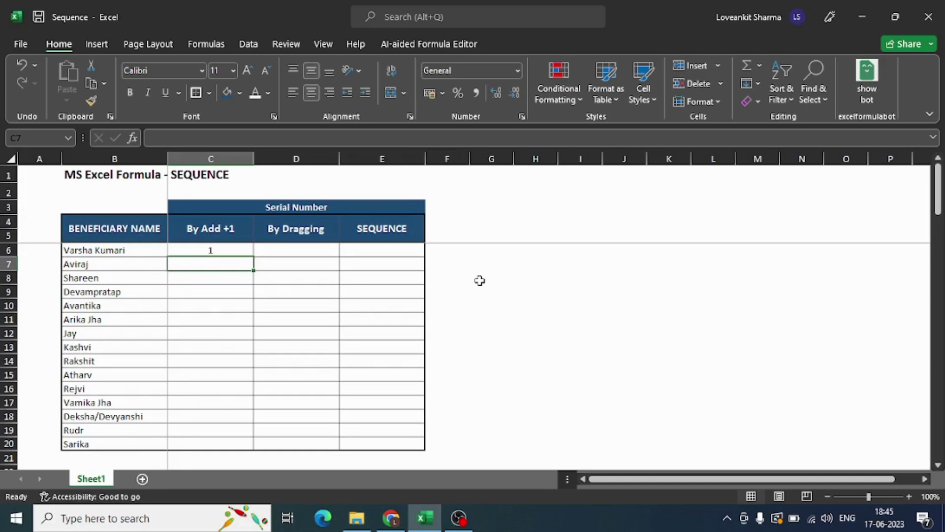
- Enter the formula =C6+1 in cell C7 and check its cell reference
type("=")
key("Up")
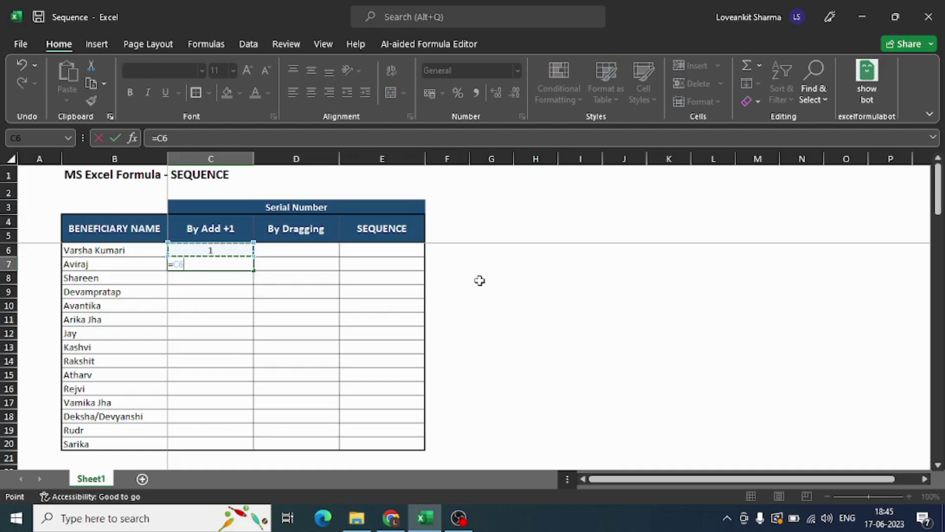
type("+1")
key("Return")
key("Up")
key("F2")
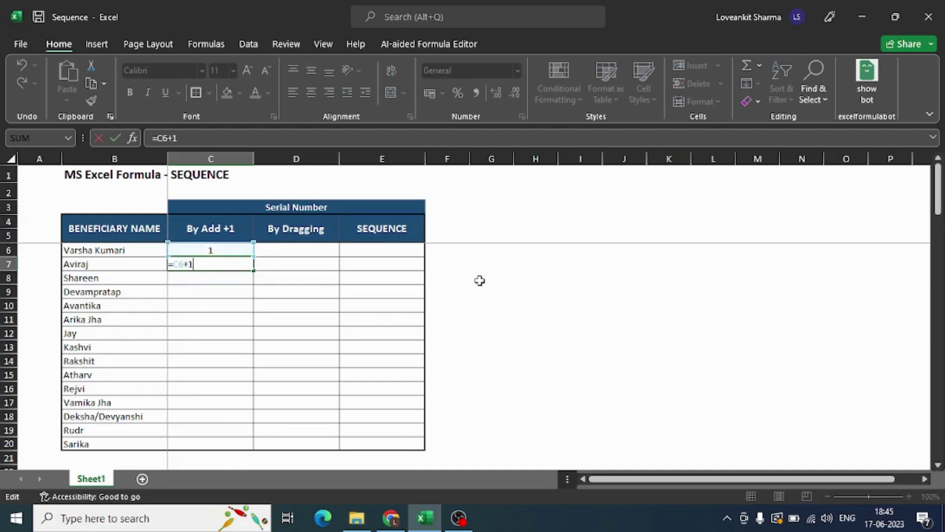
key("Escape")
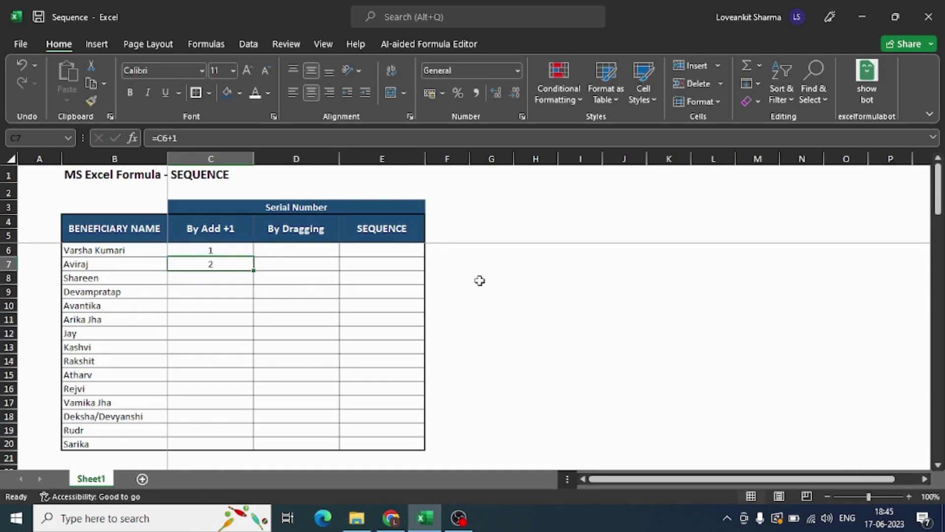
- Copy the formula in C7 and paste it as formulas only down the By Add +1 column through C20
key("ctrl+c")
key("shift+Down")
key("shift+Down")
key("shift+Down")
key("shift+Down")
key("shift+Down")
key("shift+Down")
key("shift+Down")
key("shift+Down")
key("shift+Down")
key("shift+Down")
key("shift+Down")
key("shift+Down")
key("shift+Down")
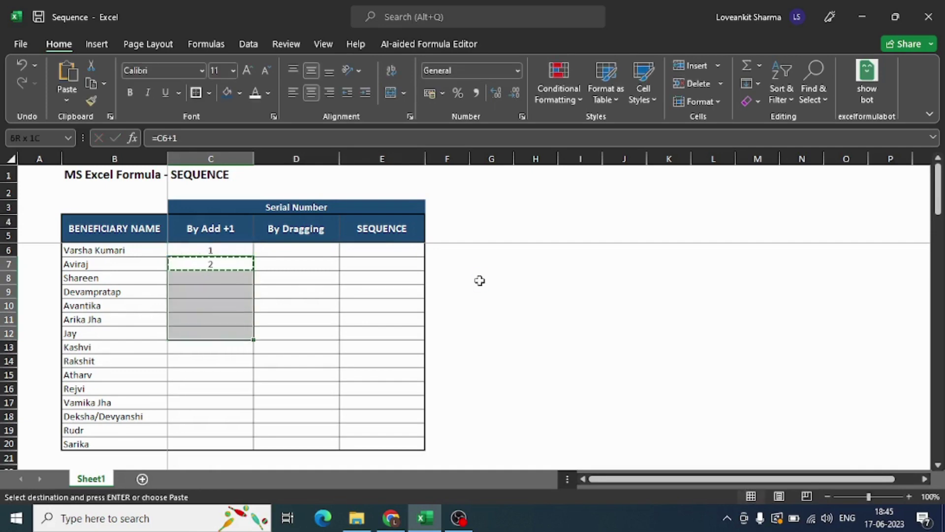
key("alt")
key("e")
key("s")
key("f")
key("Return")
- Check the formulas filled into the By Add +1 column
key("Down")
key("Down")
key("Down")
key("Down")
key("Escape")
key("Down")
key("Down")
key("Down")
key("Up")
key("Up")
key("Up")
key("Up")
key("Up")
key("Up")
key("Up")
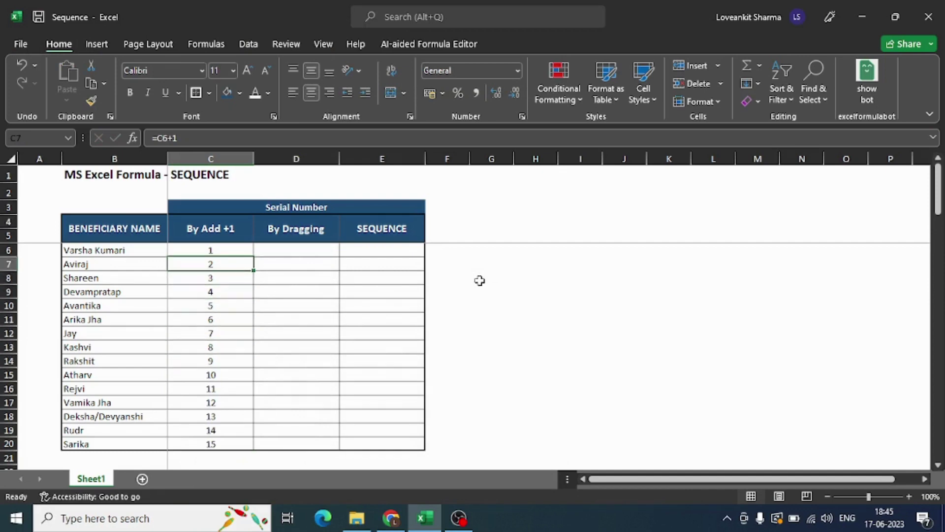
- Enter 1 in D6 and 2 in D7, and extend the series down the By Dragging column to D20
key("Up")
key("Right")
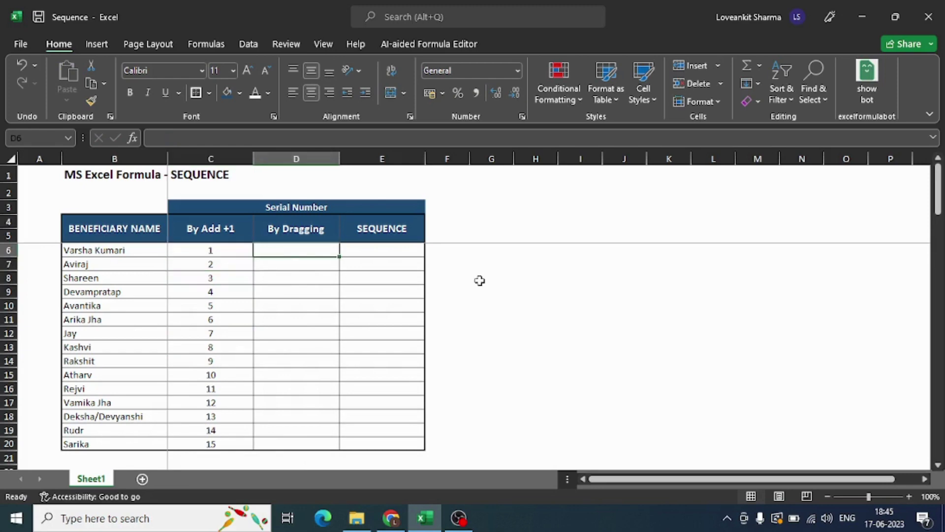
type("1")
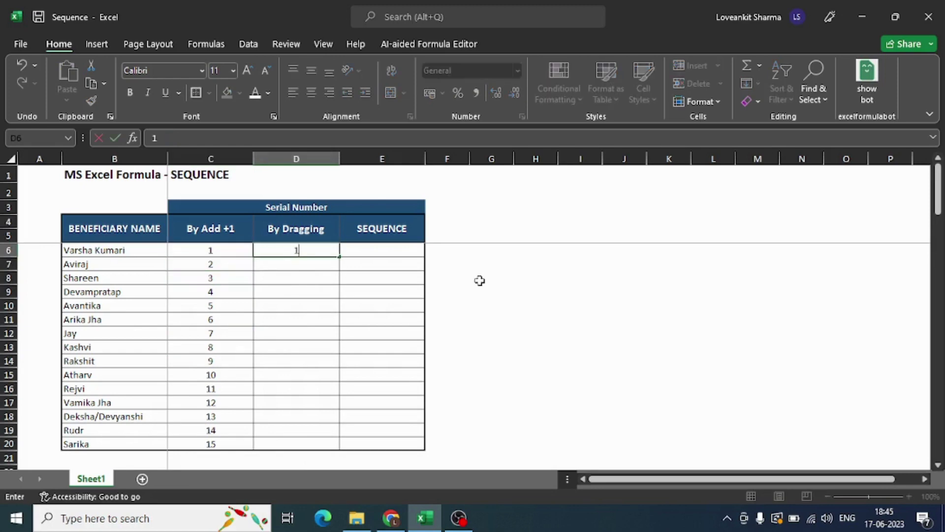
key("Return")
type("2")
key("Up")
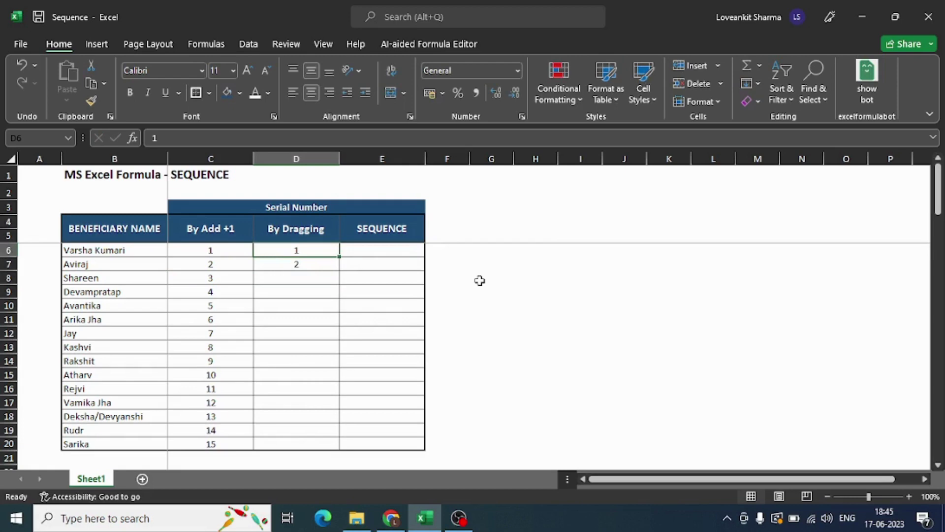
key("shift+Down")
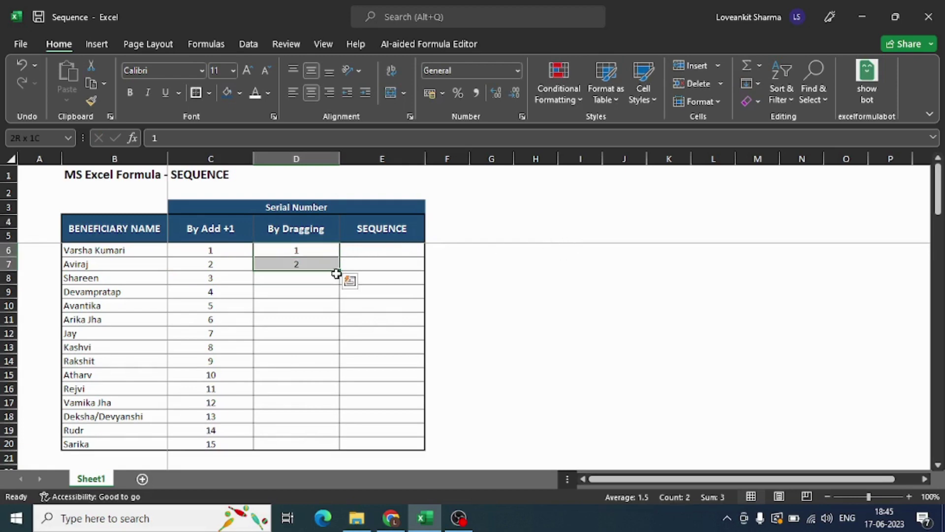
left_click_drag(335, 273, 346, 447)
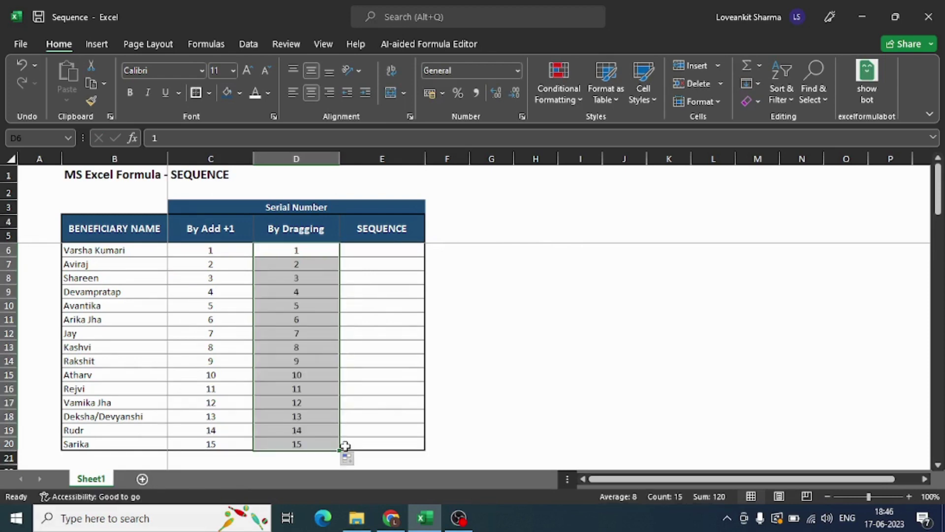
- Enter =SEQUENCE(15,1,1,1) in cell E6 to number the SEQUENCE column
key("Down")
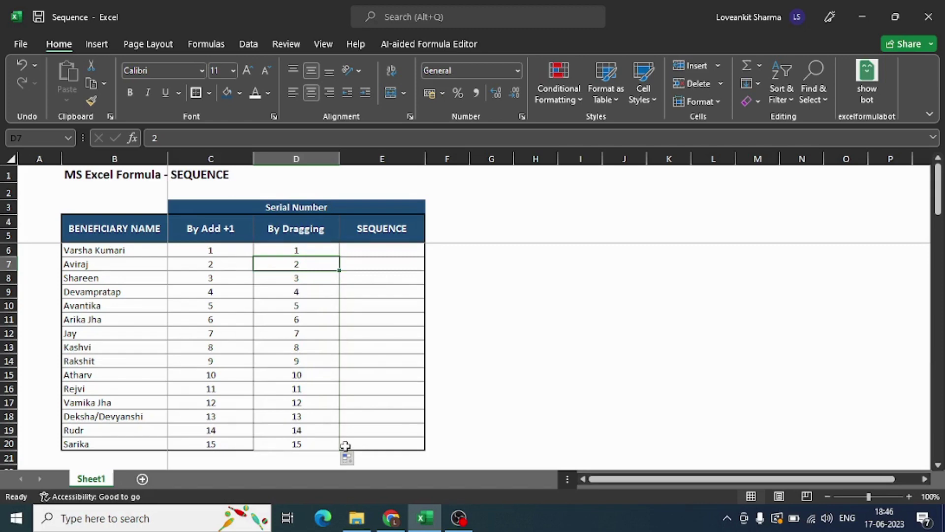
key("Right")
key("Up")
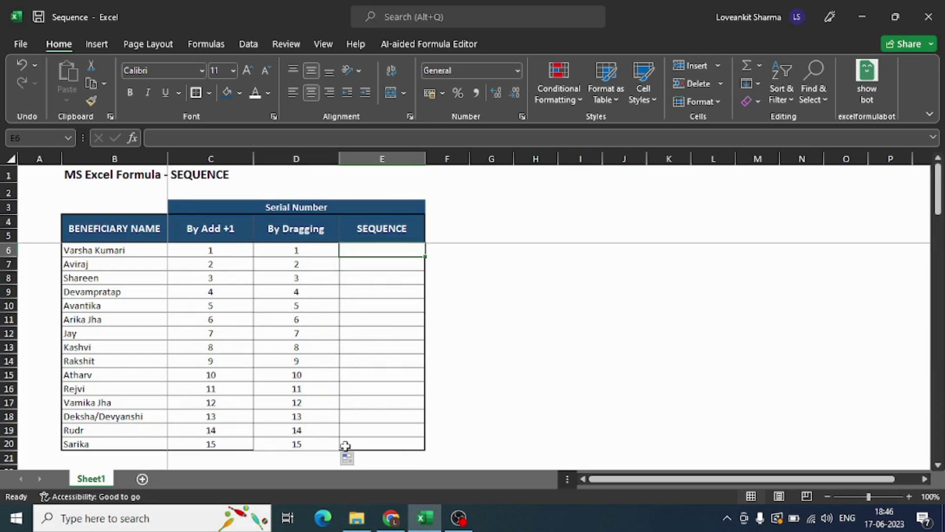
type("=S")
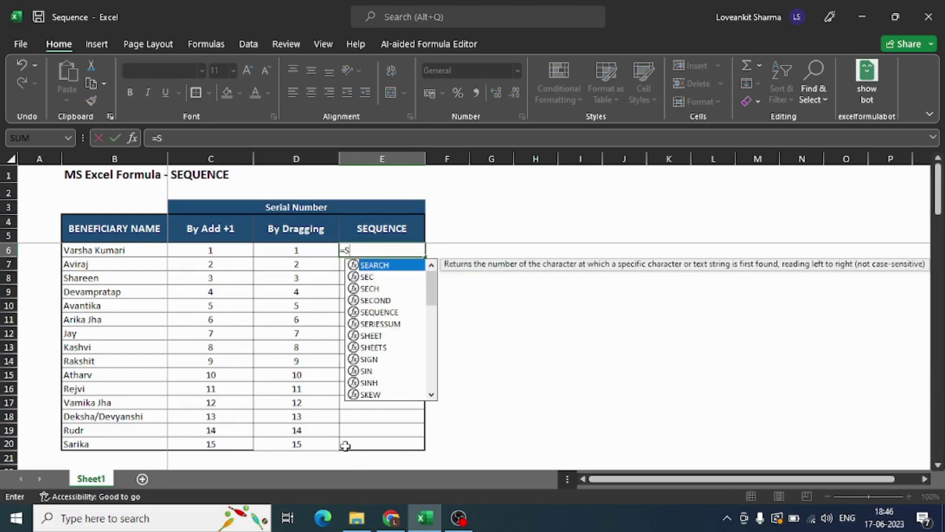
type("EQ")
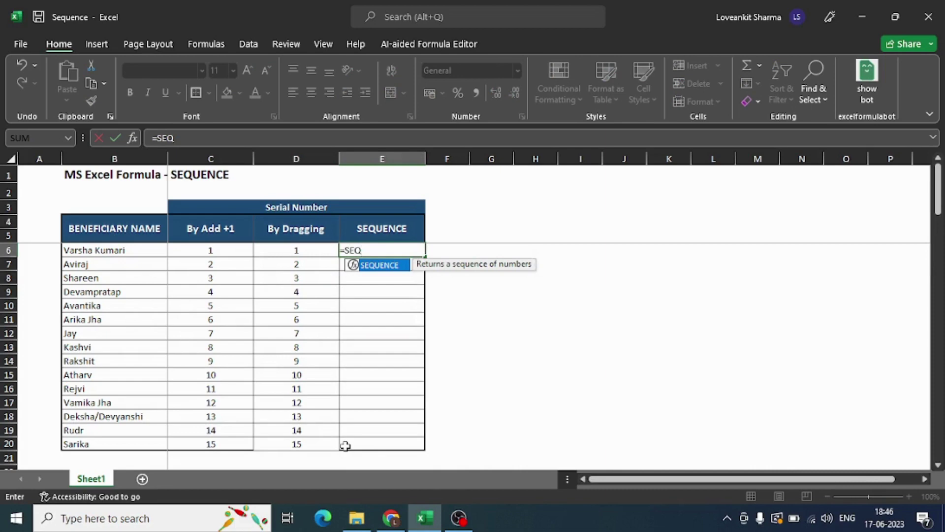
key("Tab")
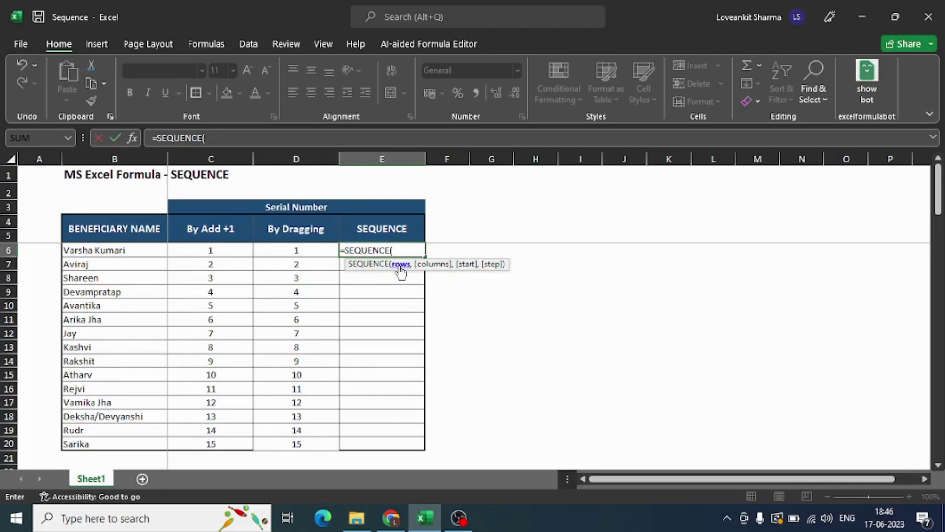
type("15,")
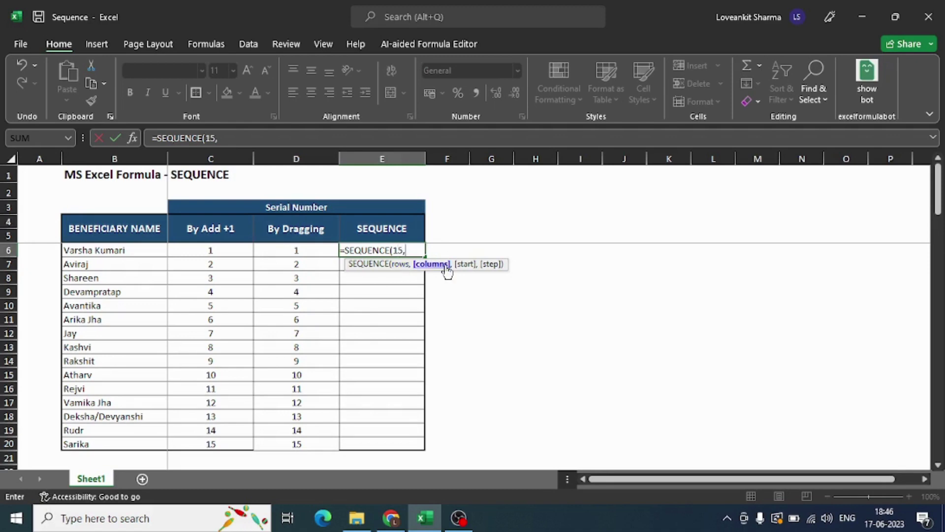
type("1,")
type("1,")
type("1")
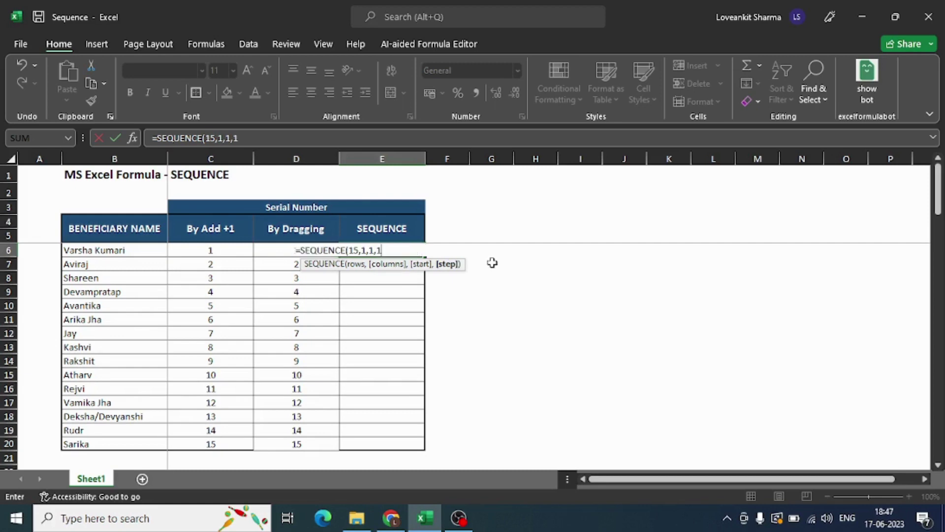
key("Return")
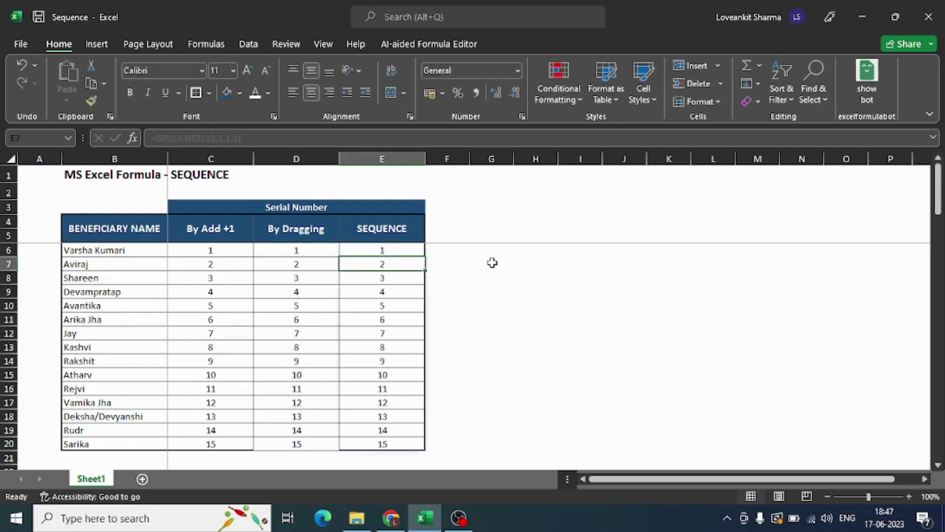
- Change the rows argument of the SEQUENCE formula in E6 to 17
key("Up")
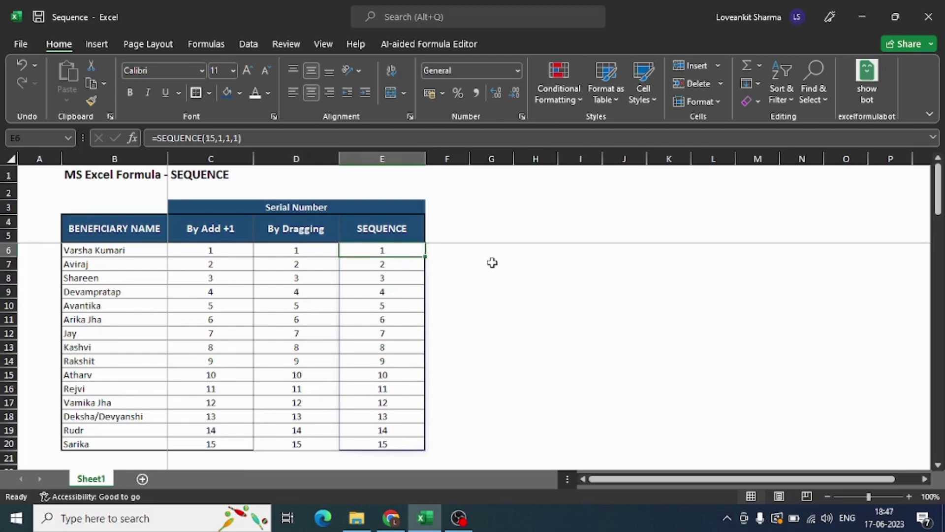
left_click(213, 142)
key("BackSpace")
type("7")
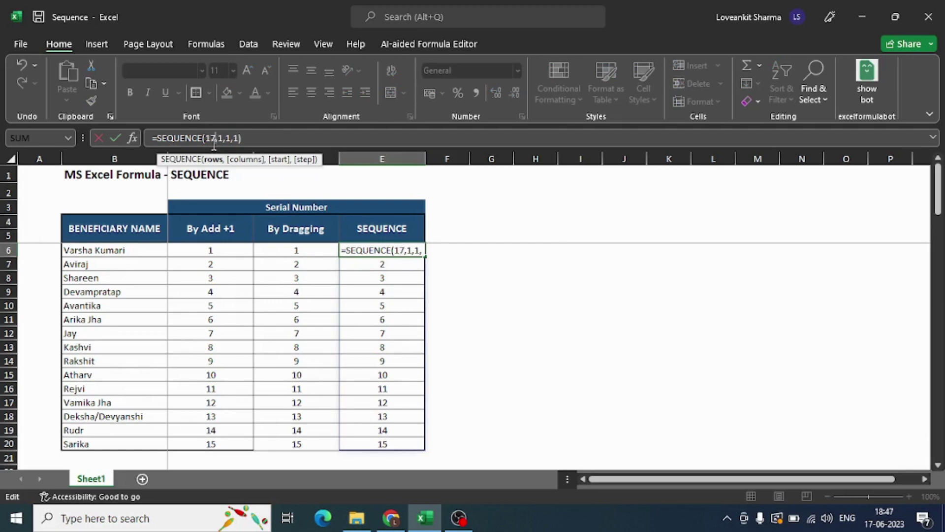
key("Return")
- Examine the spilled SEQUENCE numbers down to the extra cells E21 and E22 below the table
key("Down")
key("Down")
key("Down")
key("Down")
key("Down")
key("Down")
key("Down")
key("Down")
key("Down")
key("Down")
key("Down")
key("Down")
key("Down")
key("Down")
key("Down")
key("Up")
key("shift+Down")
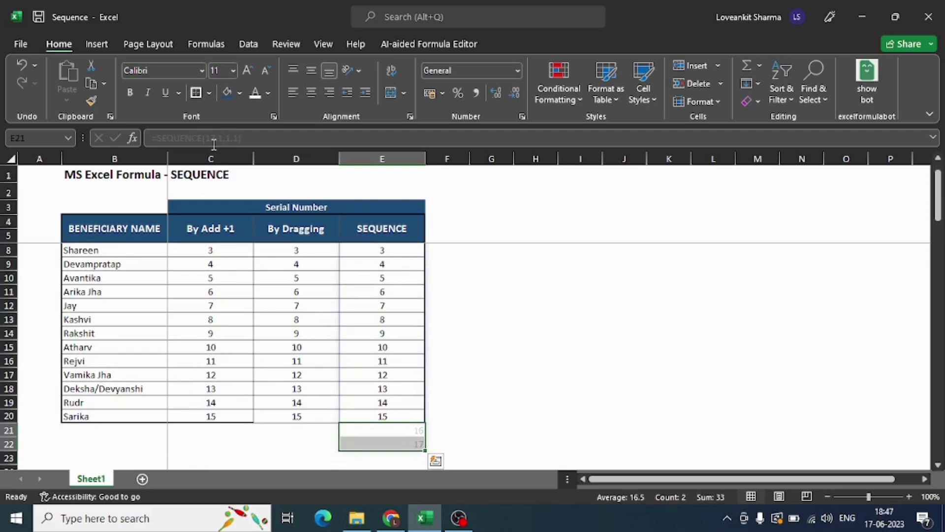
key("Up")
key("Up")
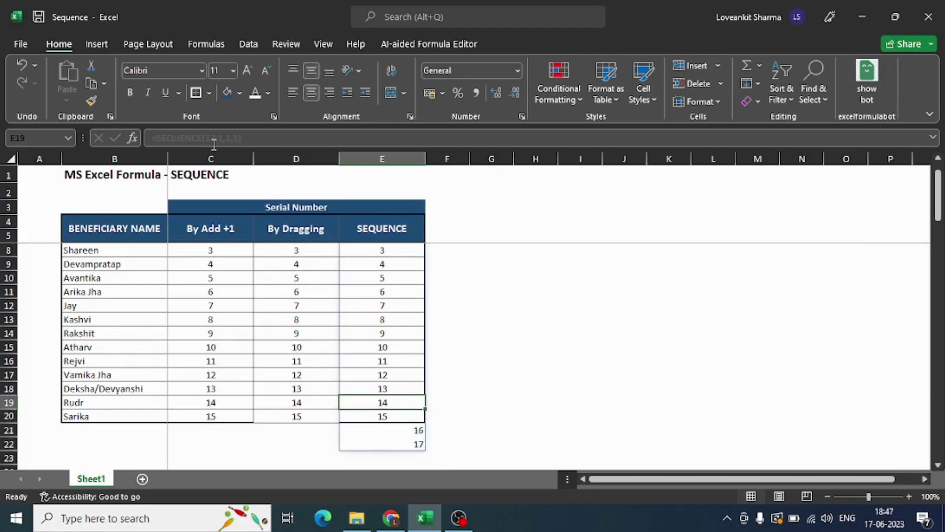
key("Up")
key("Up")
key("Up")
key("Up")
key("Up")
key("Up")
key("Up")
key("Up")
key("Up")
key("Up")
key("Up")
key("Up")
key("Up")
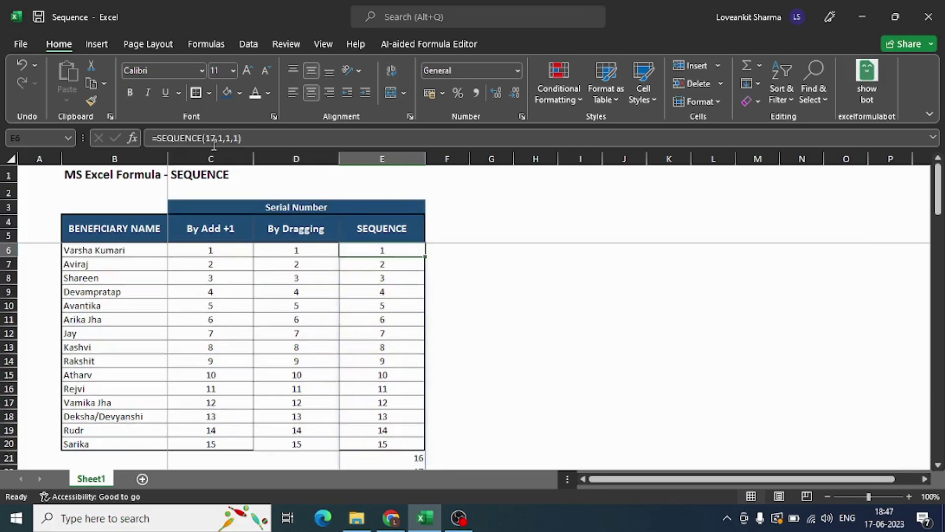
- Inspect the first few spilled cells of the SEQUENCE column and the formula behind them
key("Down")
key("Down")
key("Down")
key("Down")
key("Up")
key("Up")
key("Up")
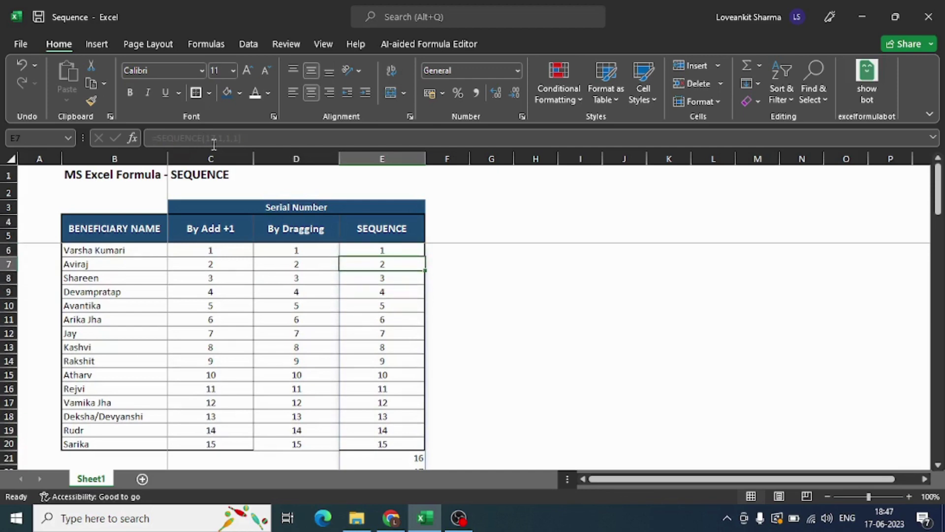
key("Up")
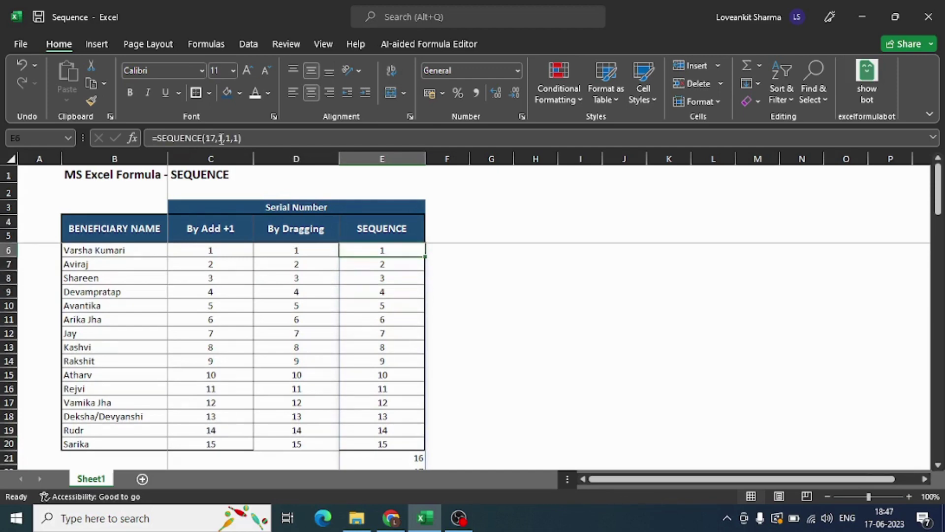
- Set the rows argument of the SEQUENCE formula in E6 back to 15
left_click(220, 137)
key("Left")
key("BackSpace")
type("5")
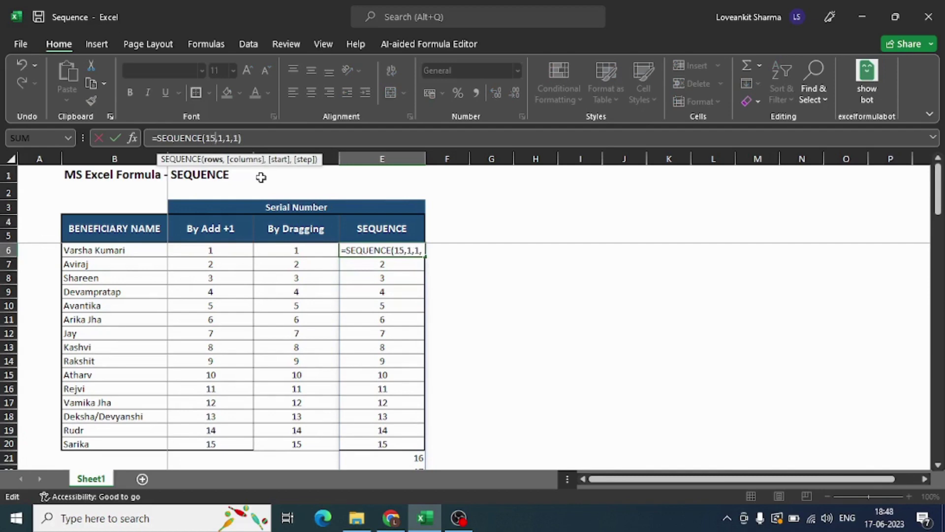
key("Return")
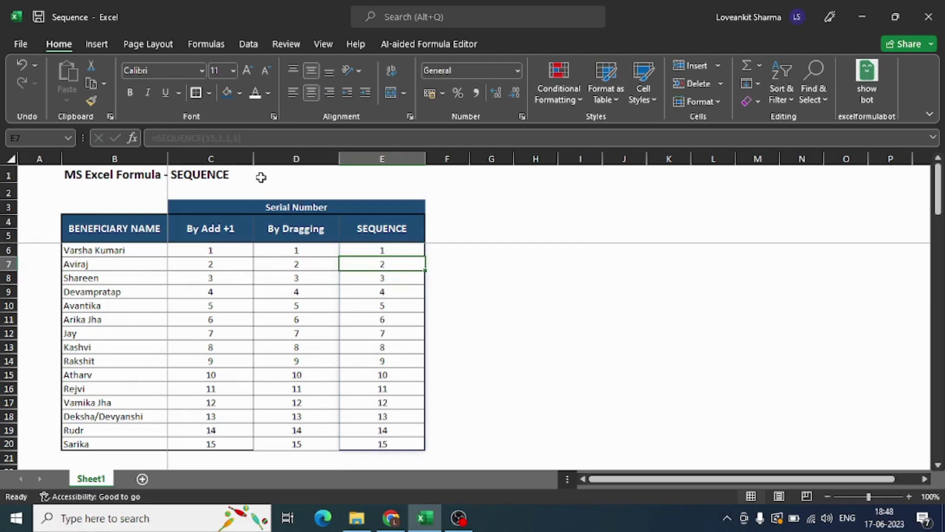
- Review the range of beneficiary names that the serial numbers have to cover
key("Up")
key("Left")
key("Left")
key("Left")
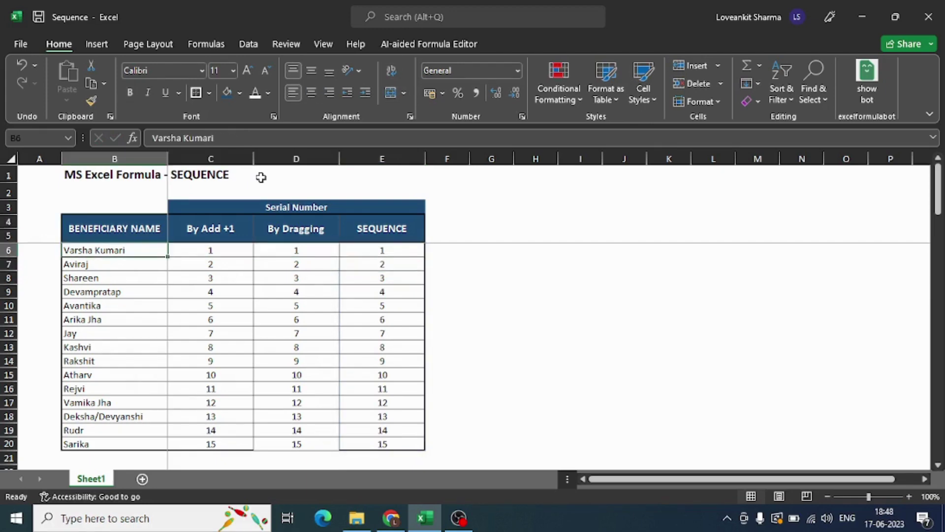
key("ctrl+shift+Down")
key("Up")
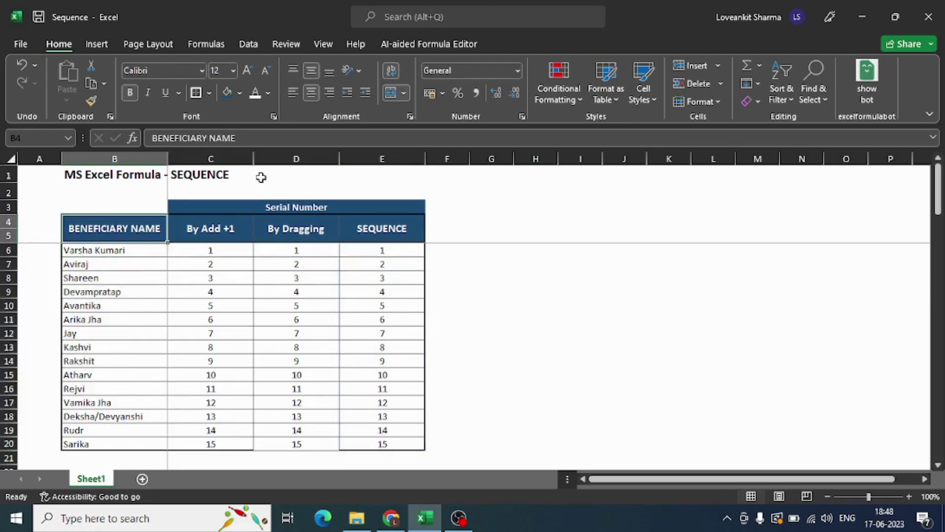
key("Right")
key("Right")
key("Right")
- Compare the formula in E6 with the spilled cells E7 to E10 beneath it
key("Down")
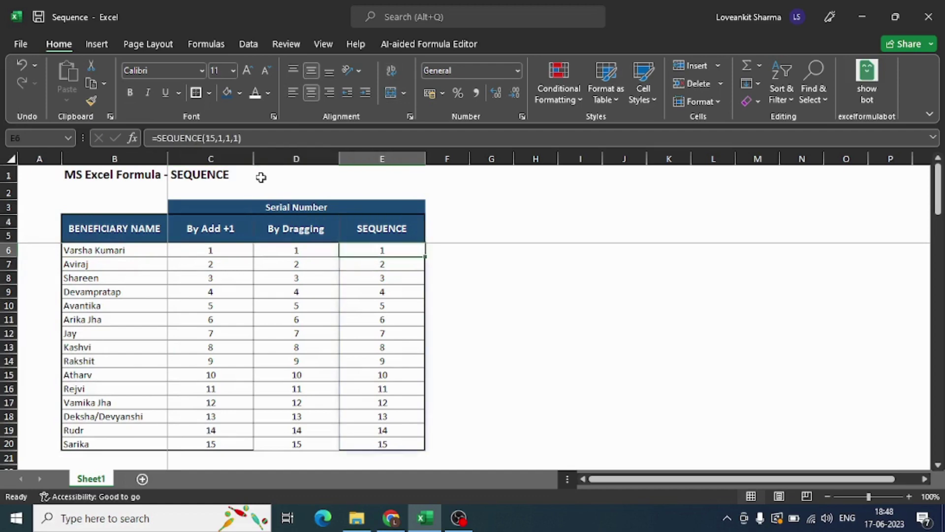
key("Down")
key("Down")
key("Down")
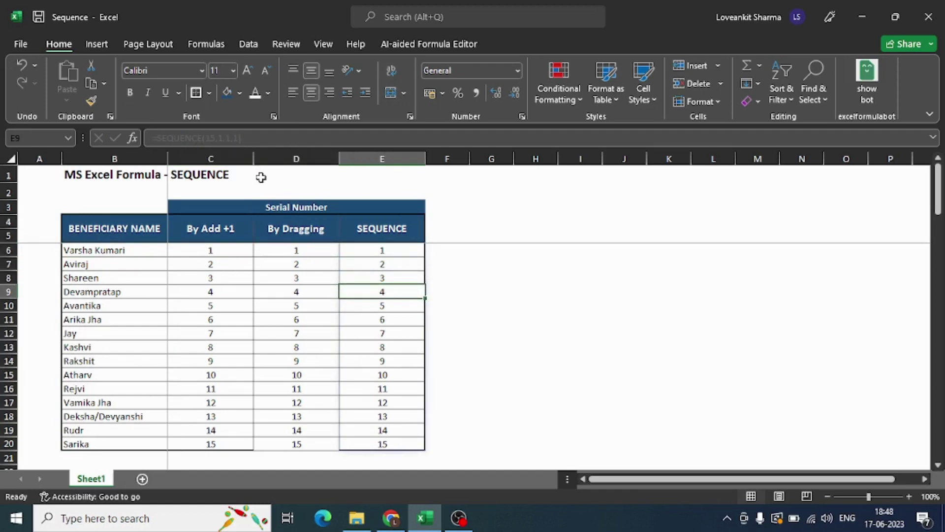
key("Up")
key("Up")
key("Up")
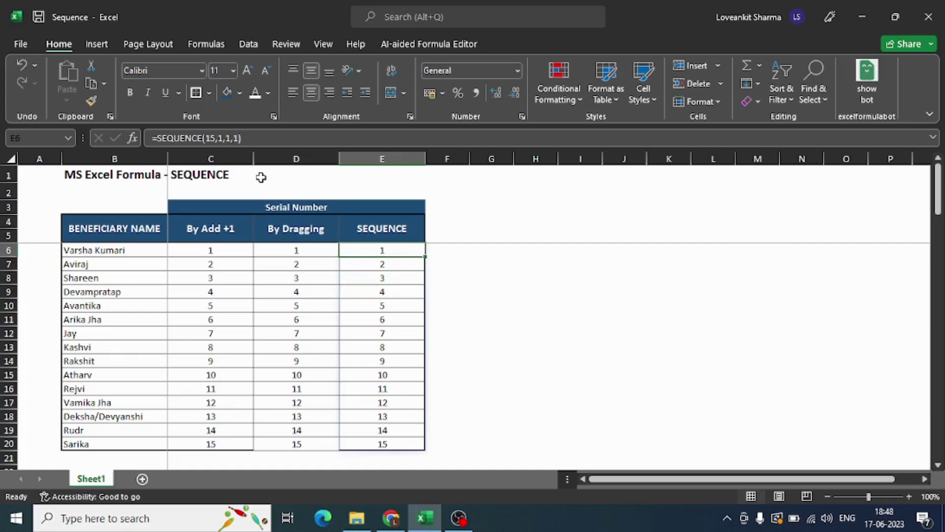
key("Down")
key("Down")
key("Down")
key("Down")
key("Down")
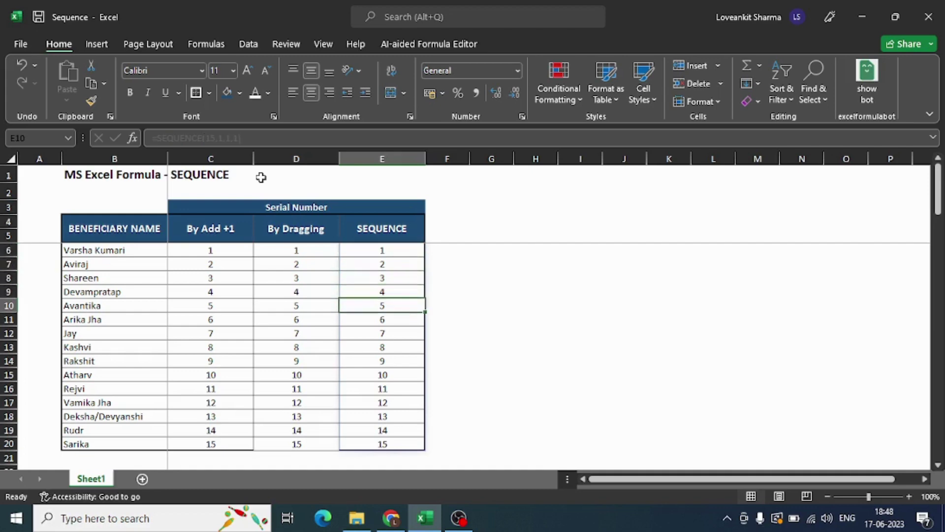
- Delete the entire row 8, which holds the third beneficiary in the list
key("Left")
key("Left")
key("Left")
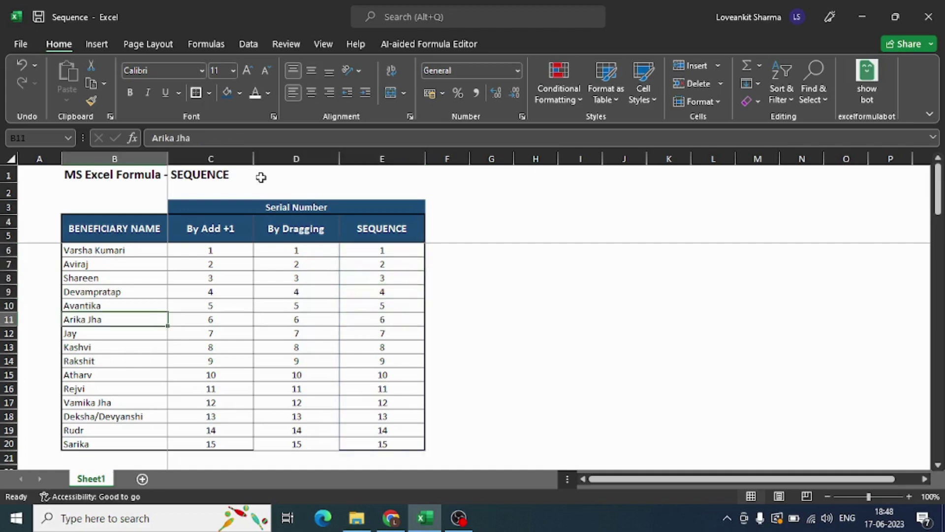
key("Down")
key("Down")
key("Down")
key("Down")
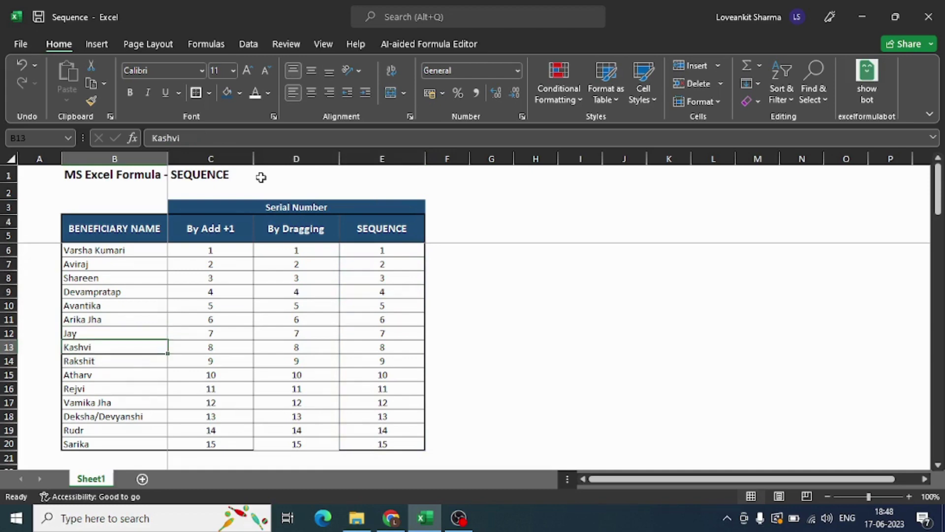
key("Down")
key("Down")
key("Up")
key("Up")
key("Up")
key("Up")
key("Up")
key("Up")
key("Up")
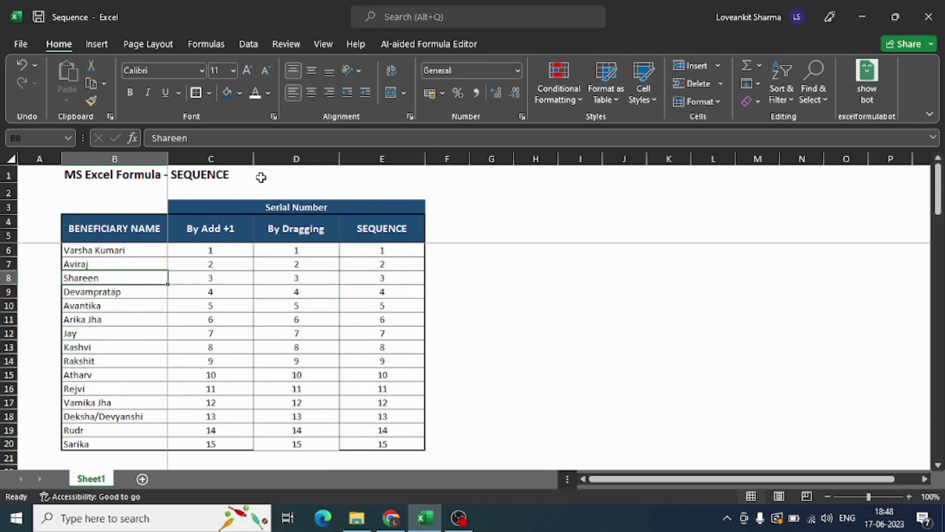
key("shift+space")
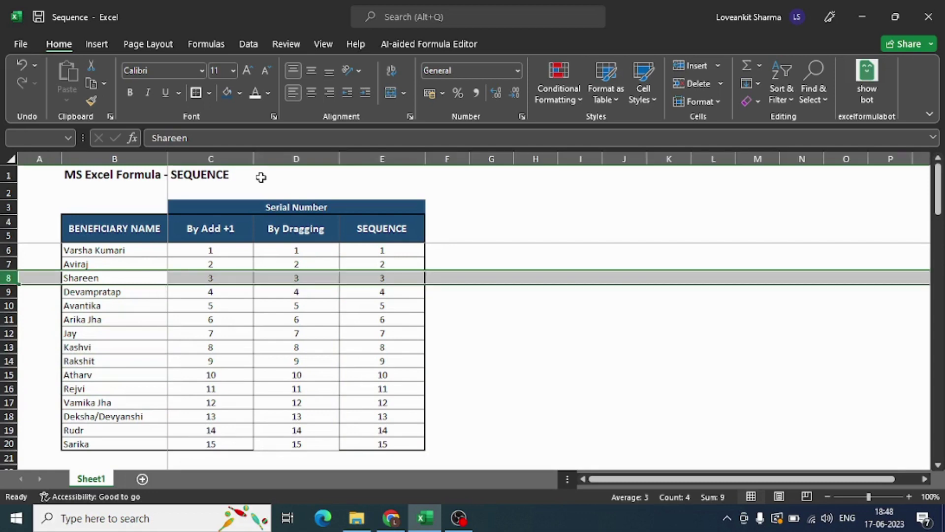
key("ctrl+minus")
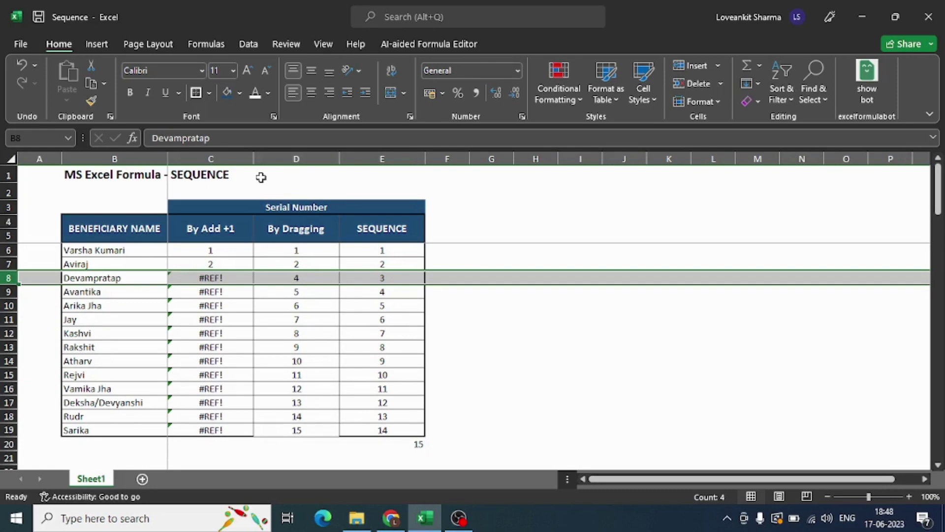
- Delete the entire row 9, which holds the fourth beneficiary in the shortened list
key("Down")
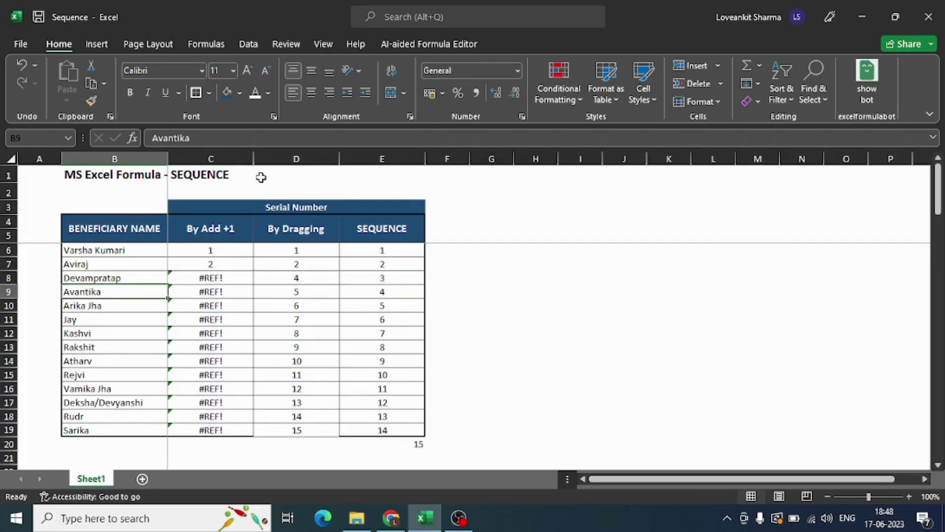
key("shift+space")
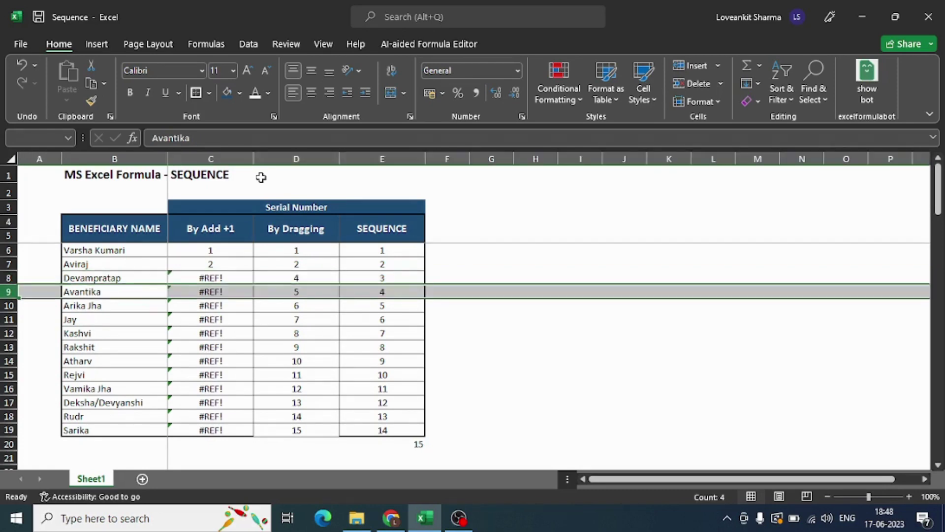
key("ctrl+minus")
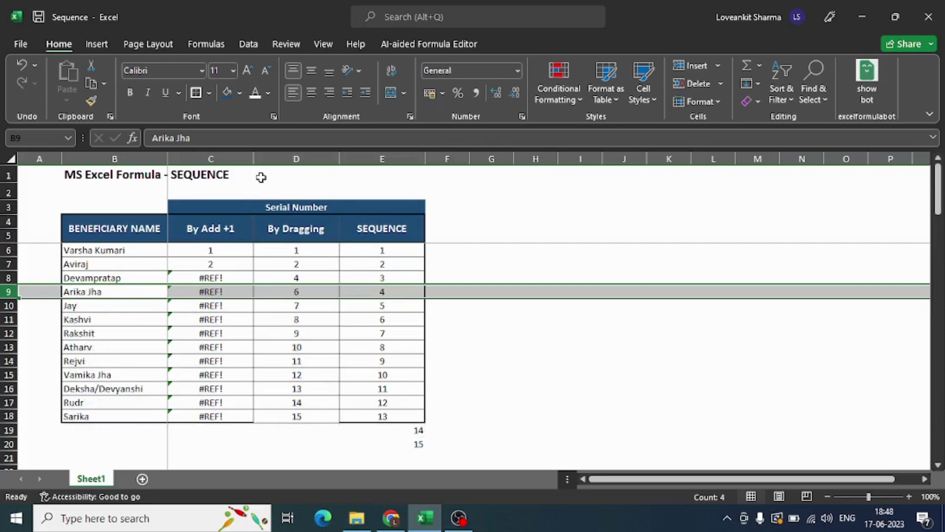
- Review the remaining beneficiary names by selecting the range B6:B18
key("Down")
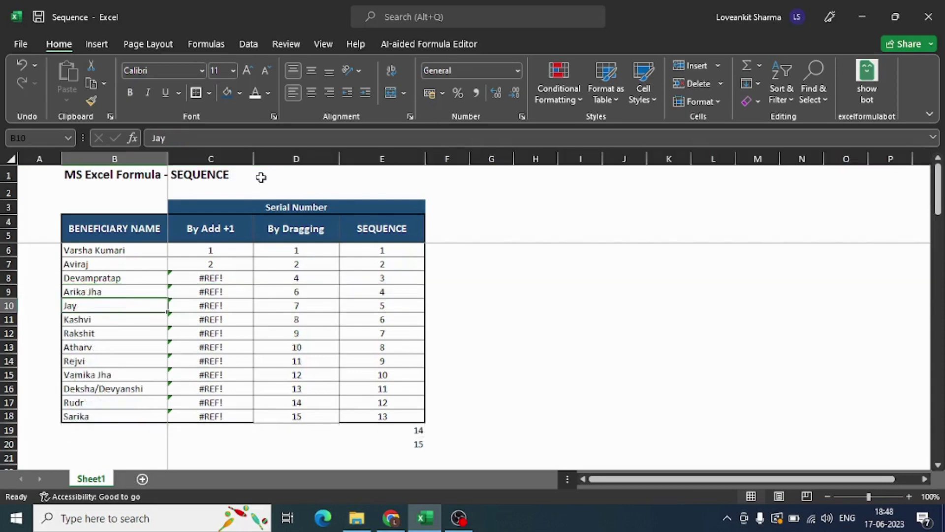
key("Up")
key("Up")
key("Up")
key("Up")
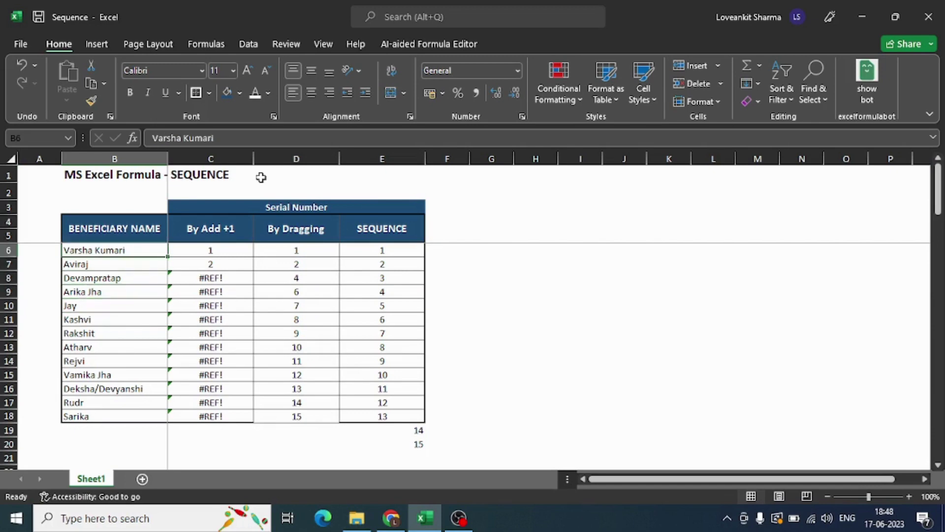
key("ctrl+shift+Down")
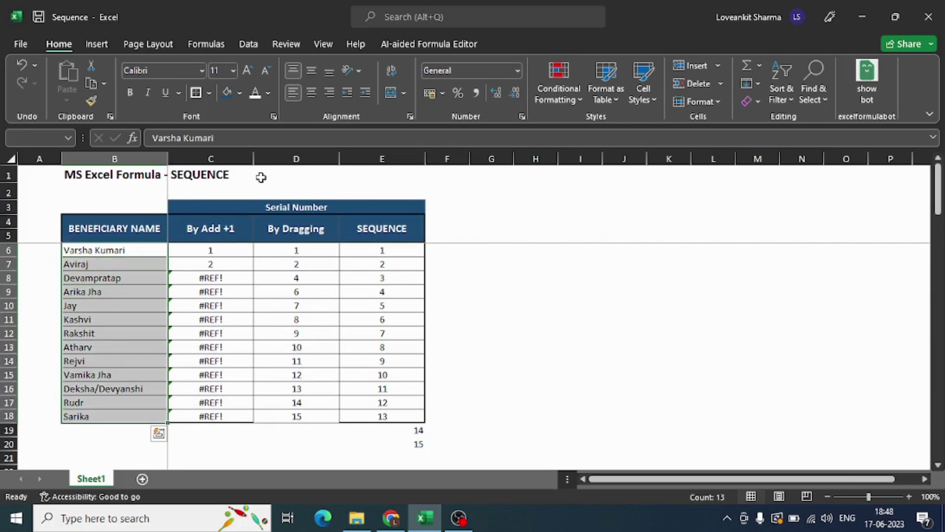
- Inspect the By Add +1 column and the formula in C8, leaving the formula as it is
key("Right")
key("Up")
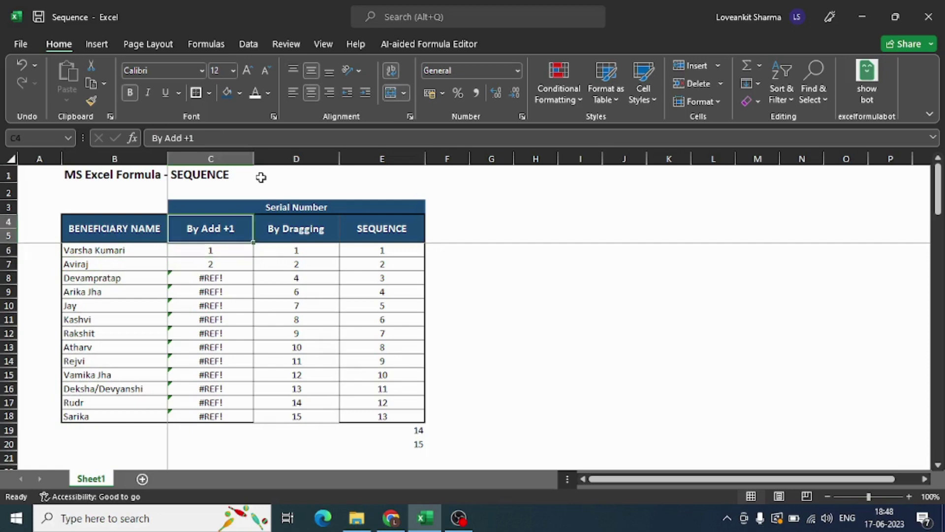
key("shift+Down")
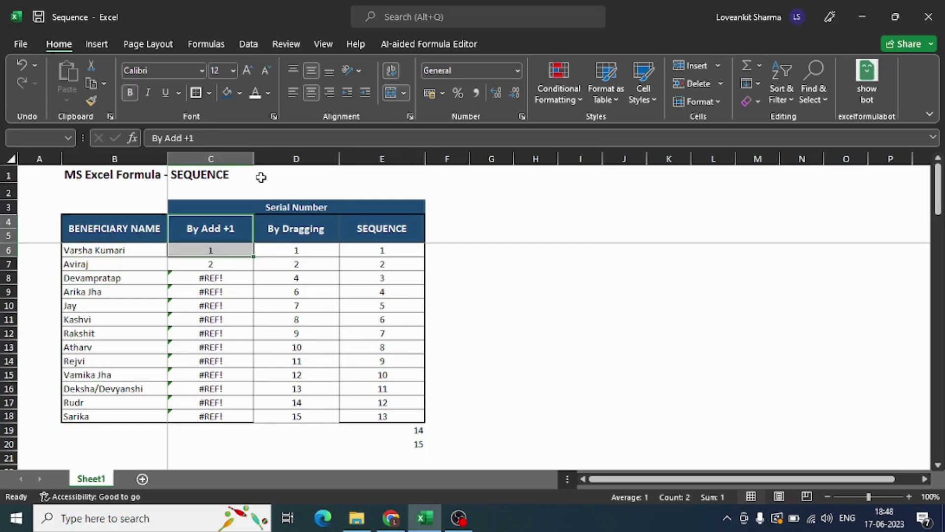
key("Down")
key("Down")
key("Down")
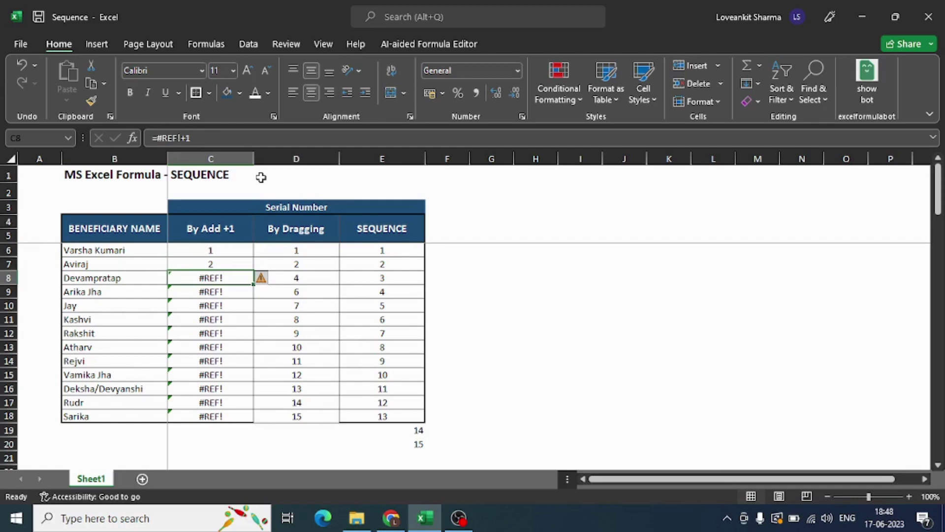
key("F2")
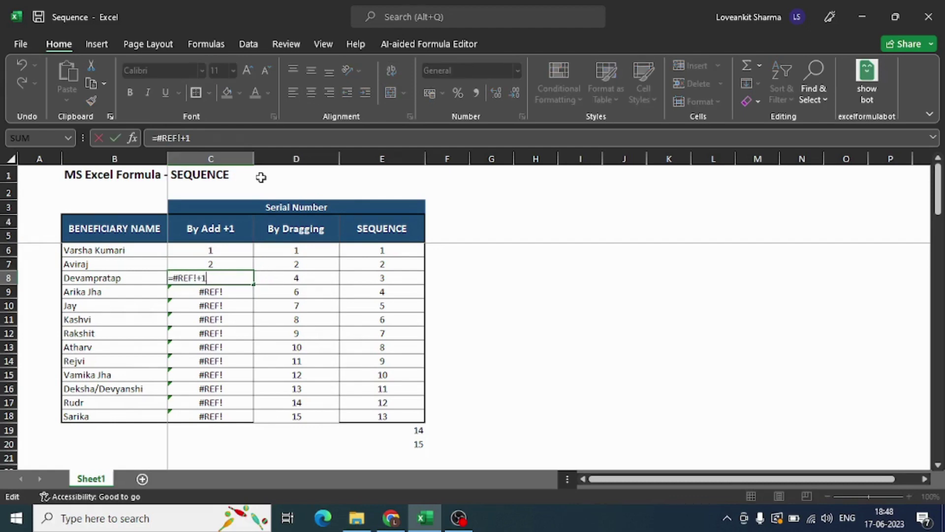
key("Escape")
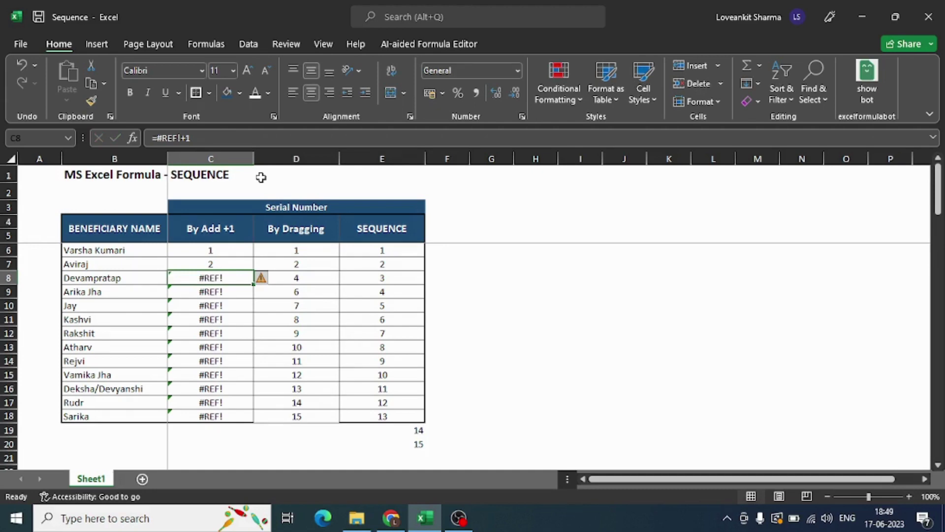
- Check the numbering in the By Dragging column around the deleted rows, in cells D6 to D9
key("Right")
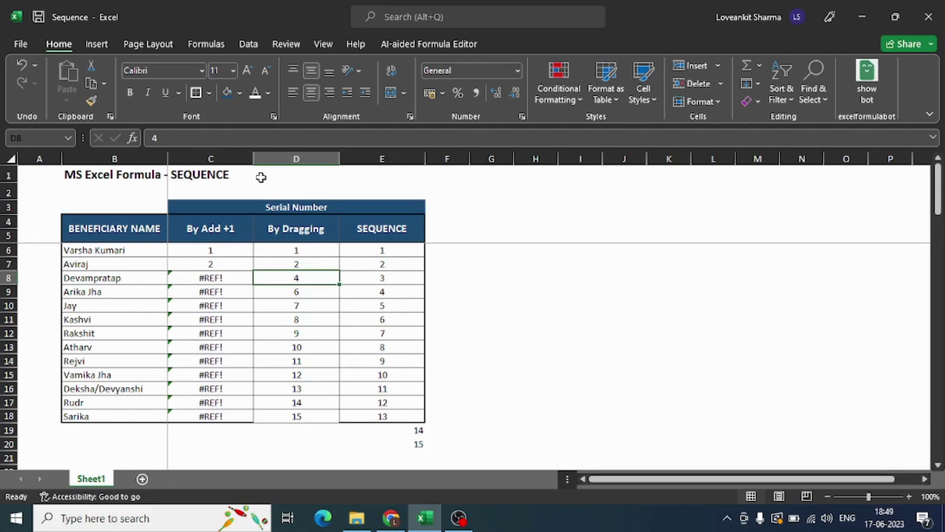
key("Up")
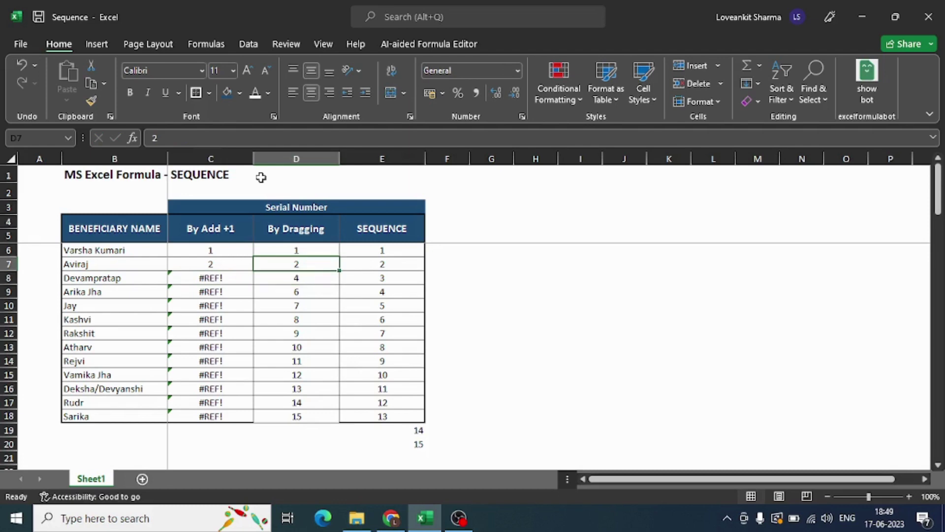
key("Up")
key("Down")
key("Down")
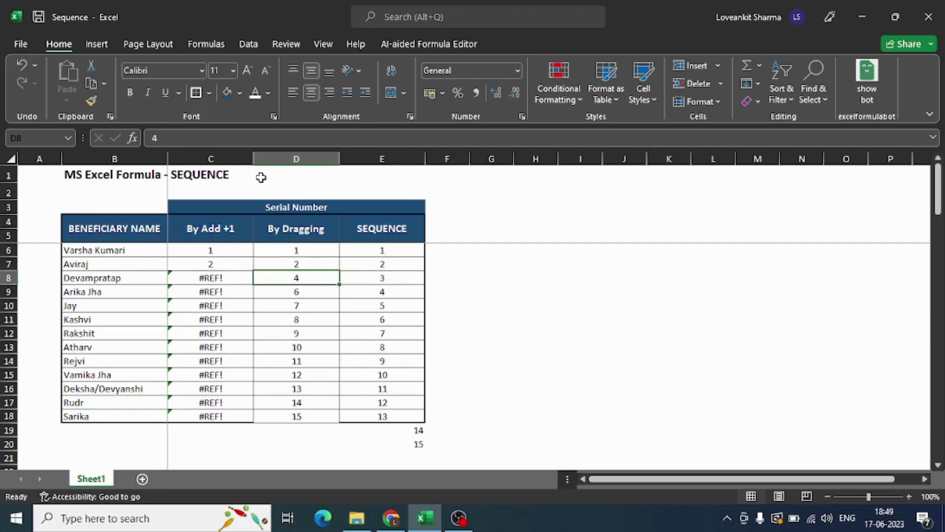
key("Down")
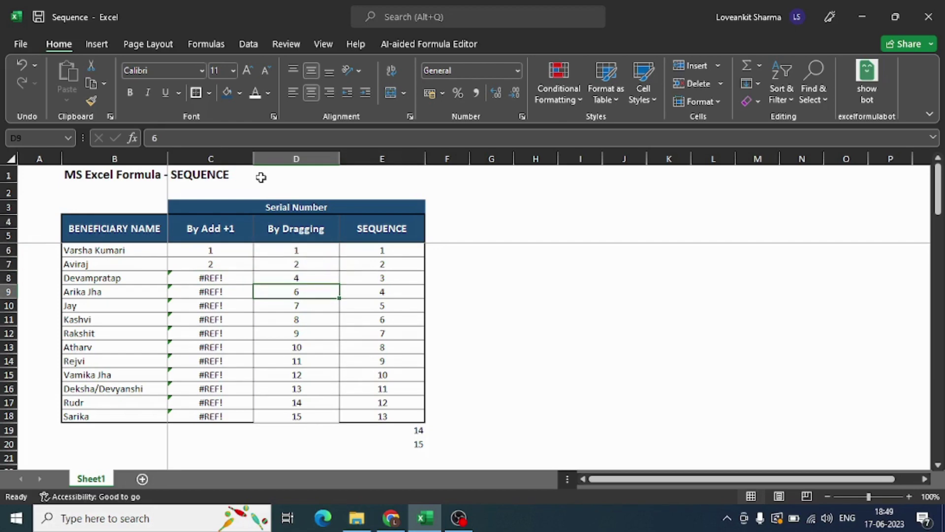
key("Up")
key("Up")
key("Up")
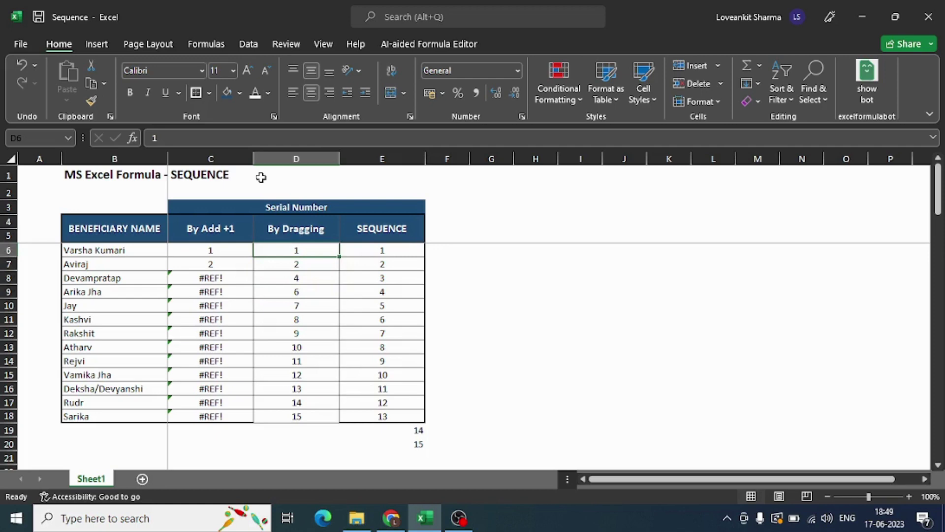
- Examine the SEQUENCE column from E6 down to the spilled cells below the table's last row
key("Right")
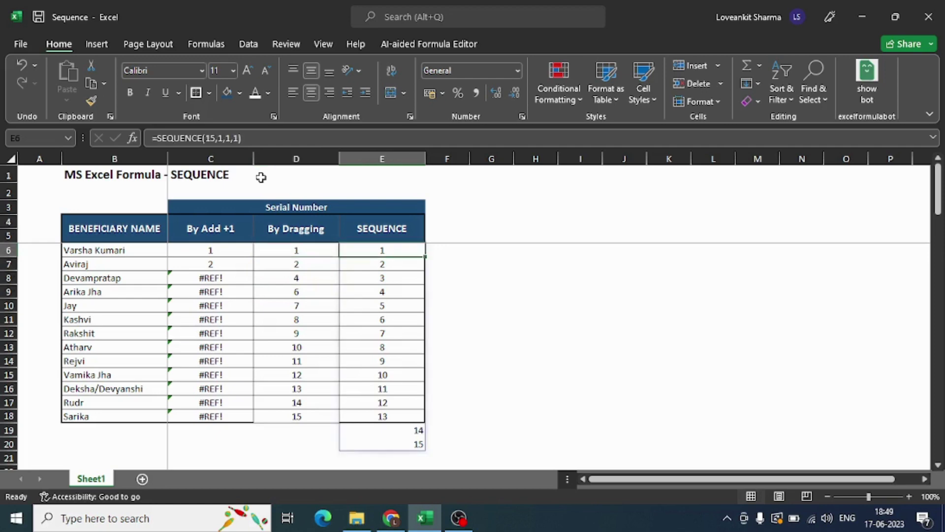
key("Down")
key("Down")
key("Down")
key("Down")
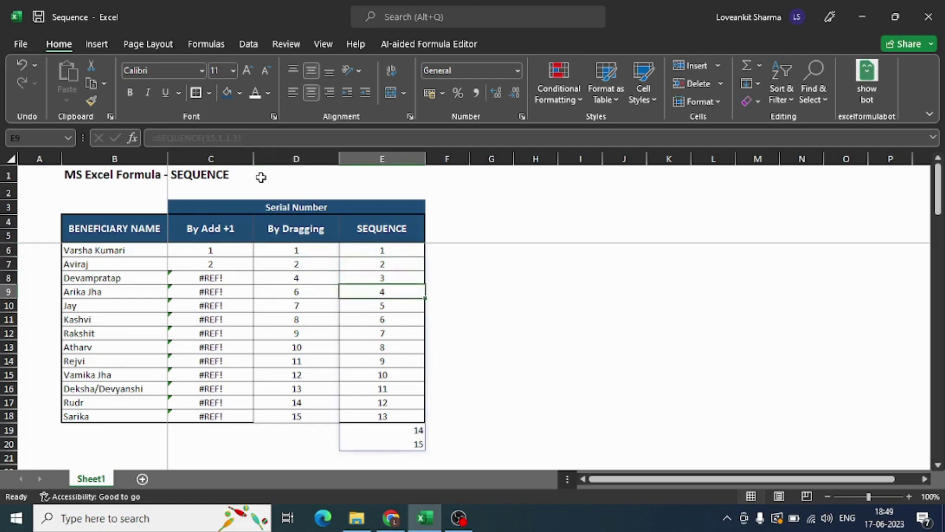
key("Down")
key("Down")
key("Down")
key("Down")
key("Down")
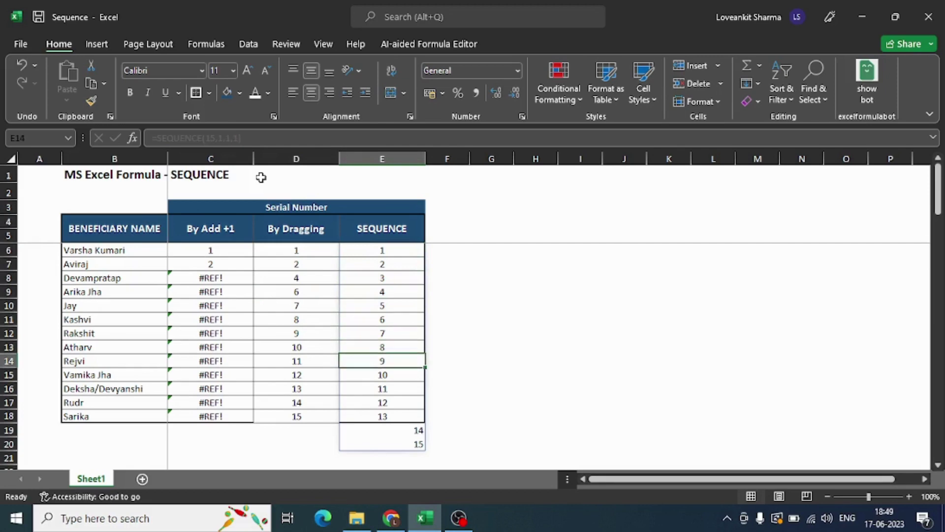
key("Down")
key("Down")
key("Down")
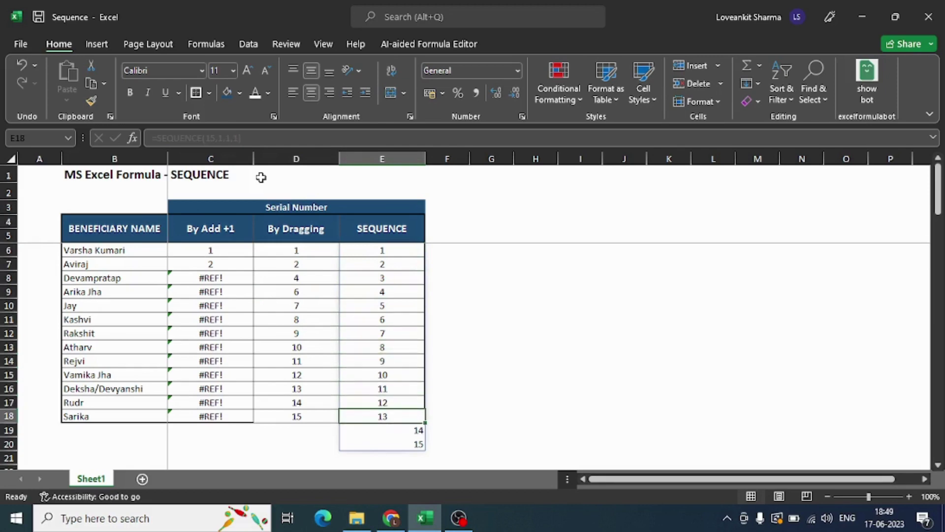
key("Down")
key("Down")
key("Down")
key("Up")
key("Up")
key("Up")
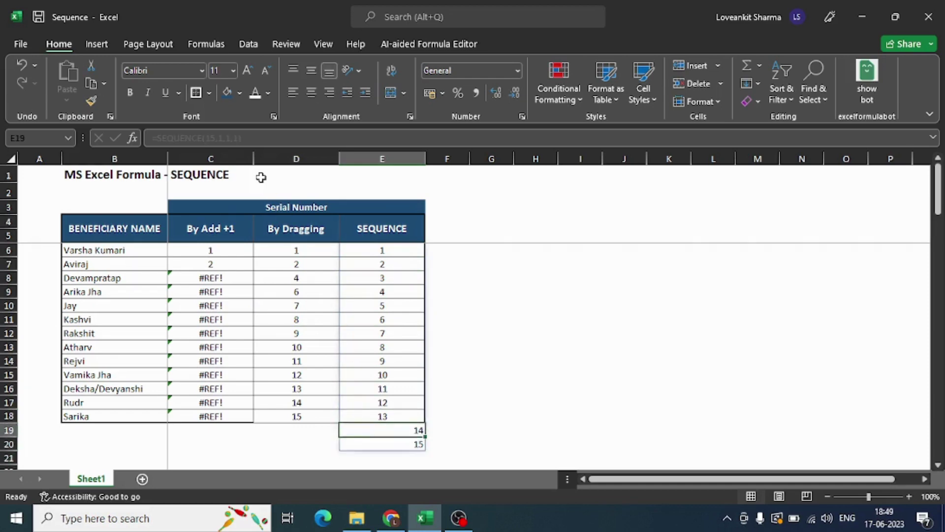
- Try a rows argument of 13 in the SEQUENCE formula in E6, and undo the change
key("Up")
key("Up")
key("Up")
key("Up")
key("Up")
key("Up")
key("Up")
key("Up")
key("Up")
key("Up")
key("Up")
key("Up")
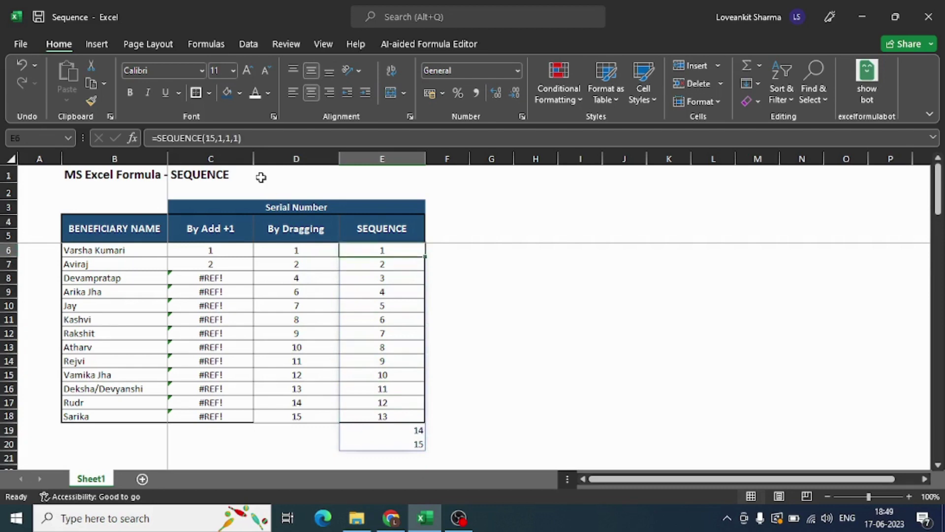
left_click(214, 136)
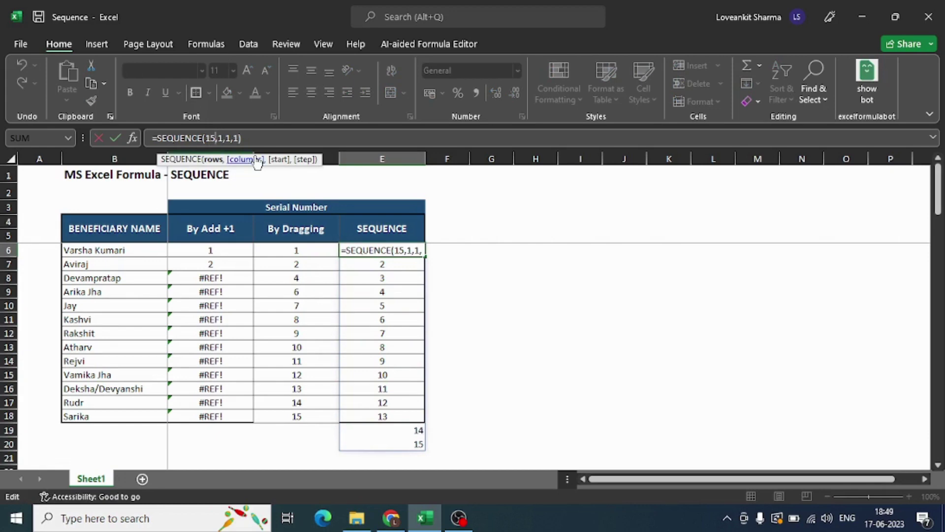
key("BackSpace")
type("3")
key("Return")
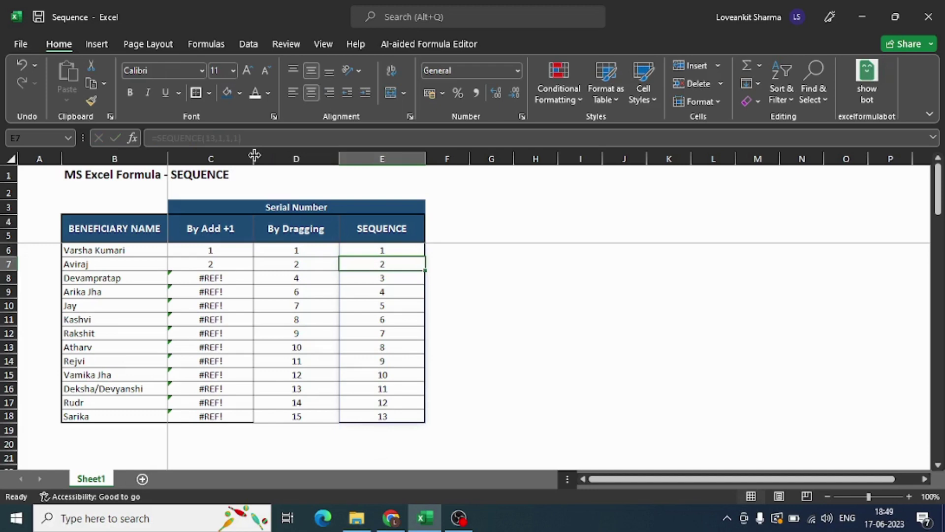
key("ctrl+z")
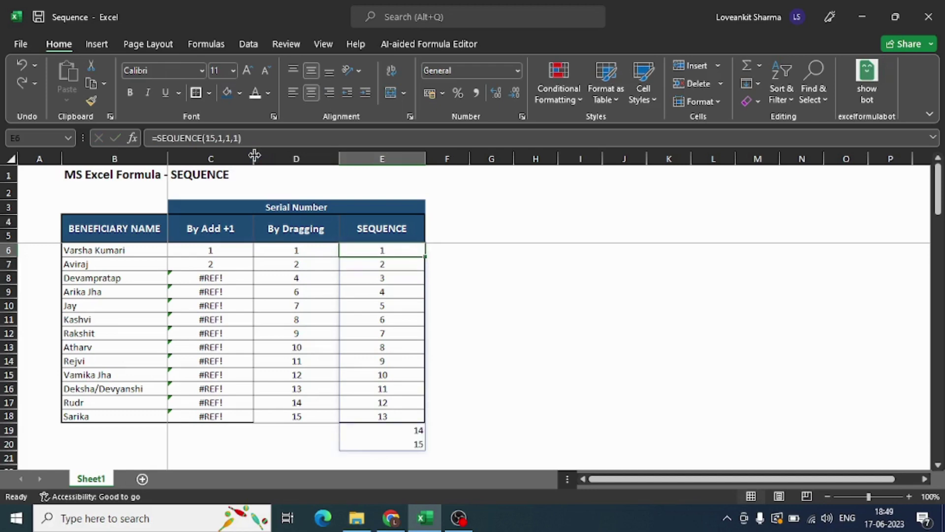
- Count the beneficiary names in cell E2 with =COUNTA(B6:B1048576)
key("Up")
key("Up")
key("Up")
key("Up")
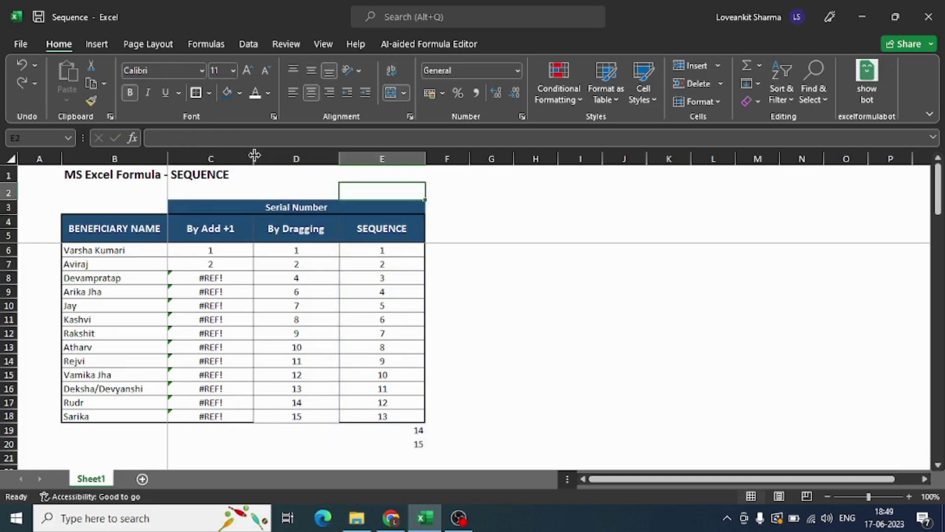
key("Right")
key("Down")
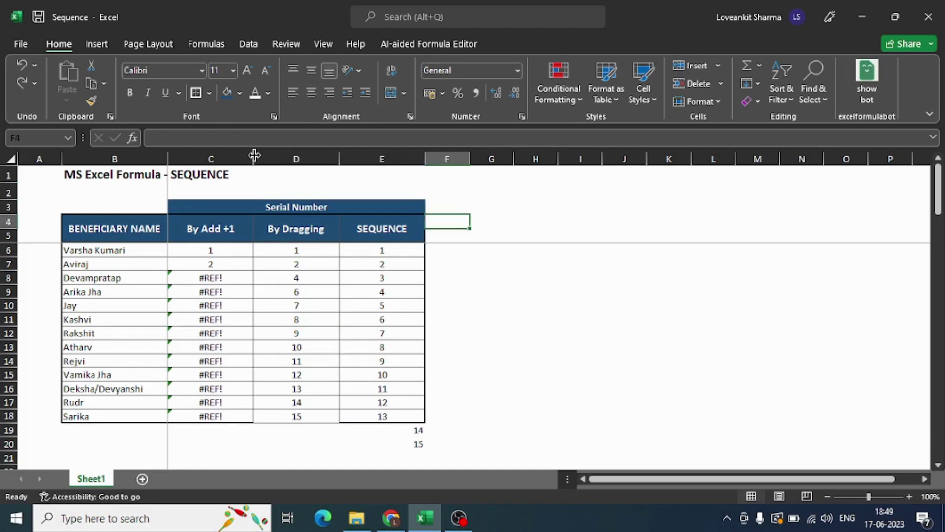
key("Down")
key("Right")
key("Down")
key("Up")
key("Up")
key("Up")
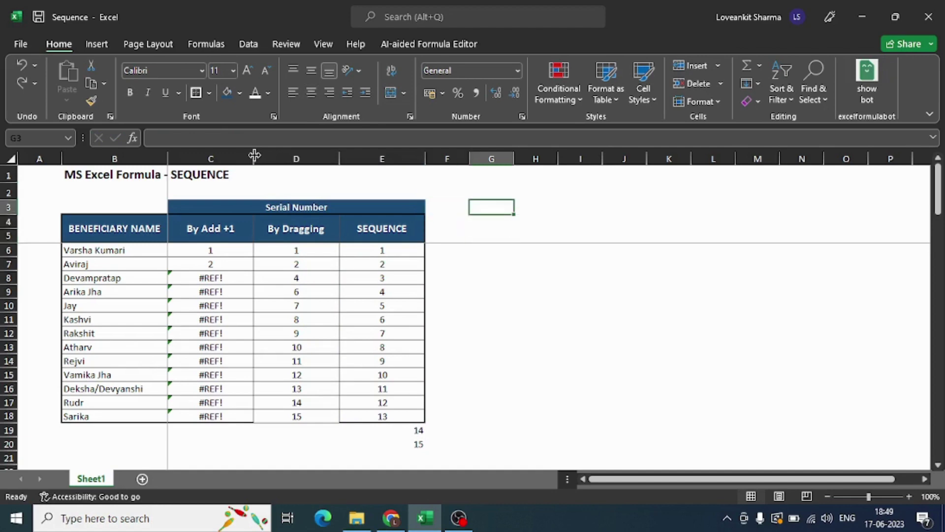
key("Left")
key("Left")
type("=COUNT")
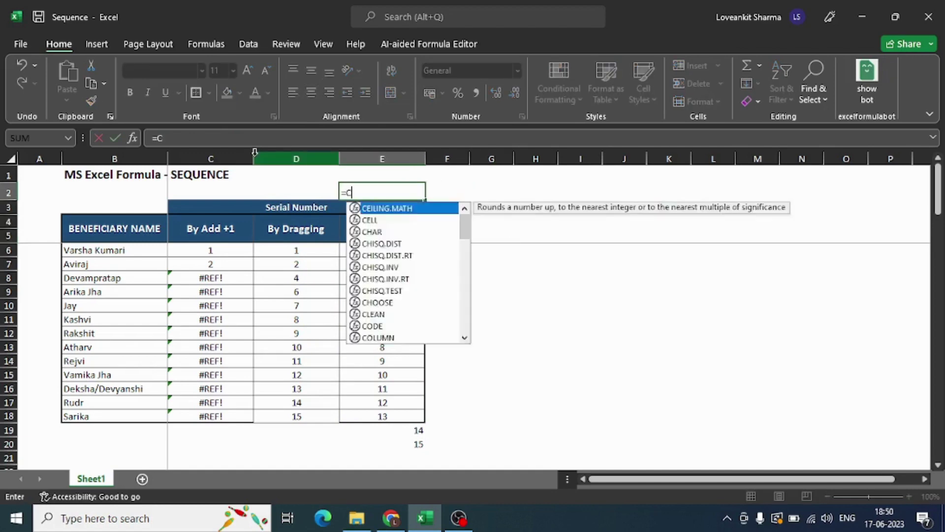
key("Down")
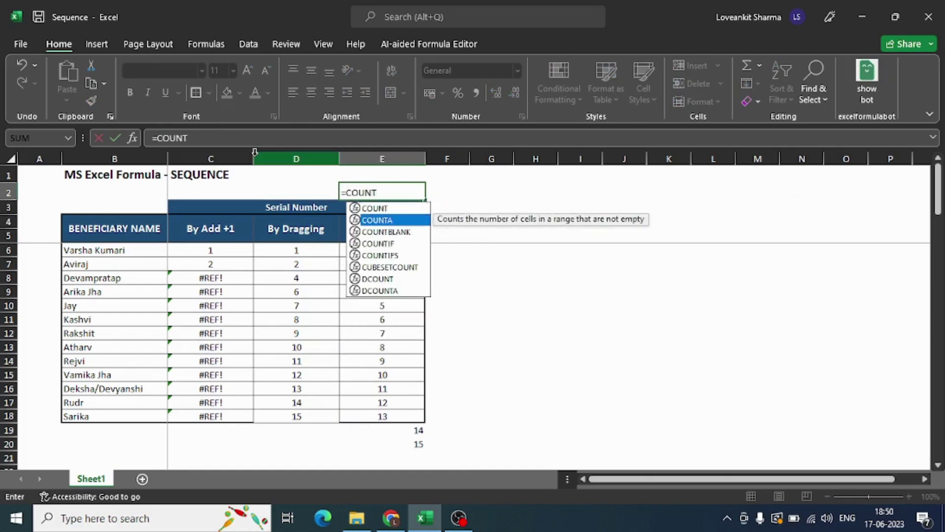
key("Tab")
key("Left")
key("Left")
key("Left")
key("Down")
key("Down")
key("Down")
key("shift+Down")
key("shift+Down")
key("shift+Down")
key("shift+Down")
key("shift+Down")
key("shift+Down")
key("shift+Down")
key("shift+Down")
key("shift+Down")
key("shift+Down")
key("shift+Down")
key("shift+Down")
key("shift+Down")
key("shift+Down")
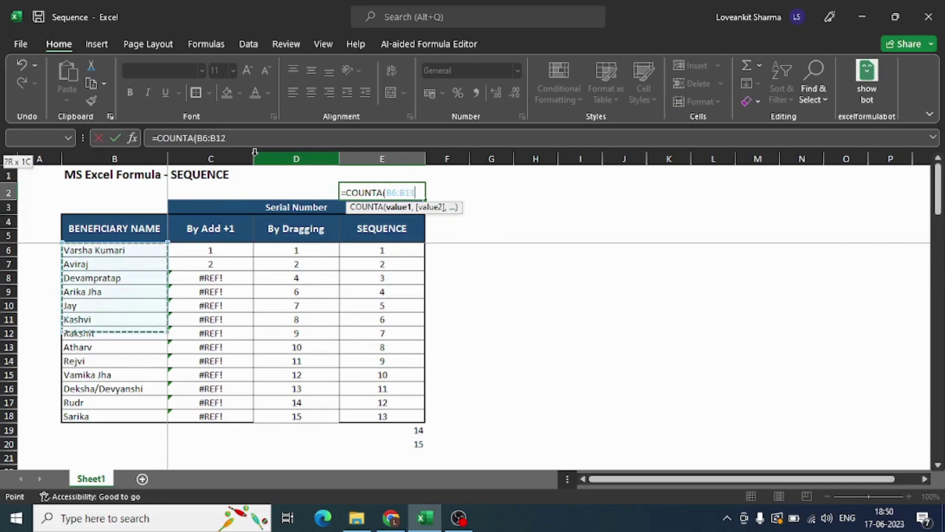
key("shift+Down")
key("shift+Down")
key("shift+Down")
key("shift+Down")
key("shift+Down")
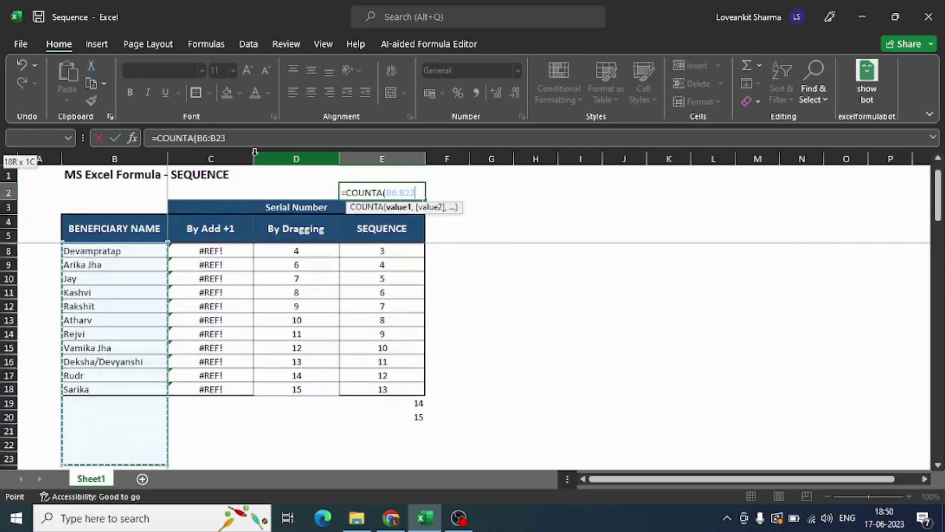
key("ctrl+shift+Down")
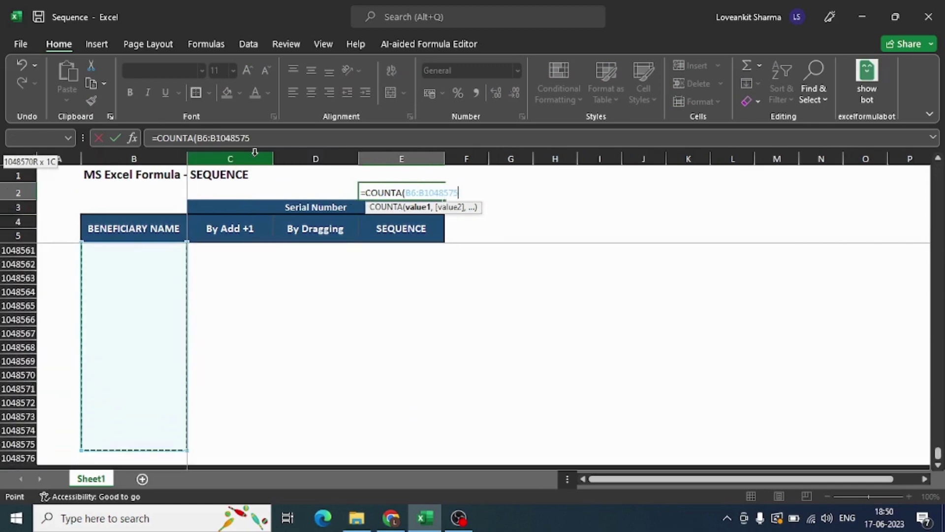
key("Return")
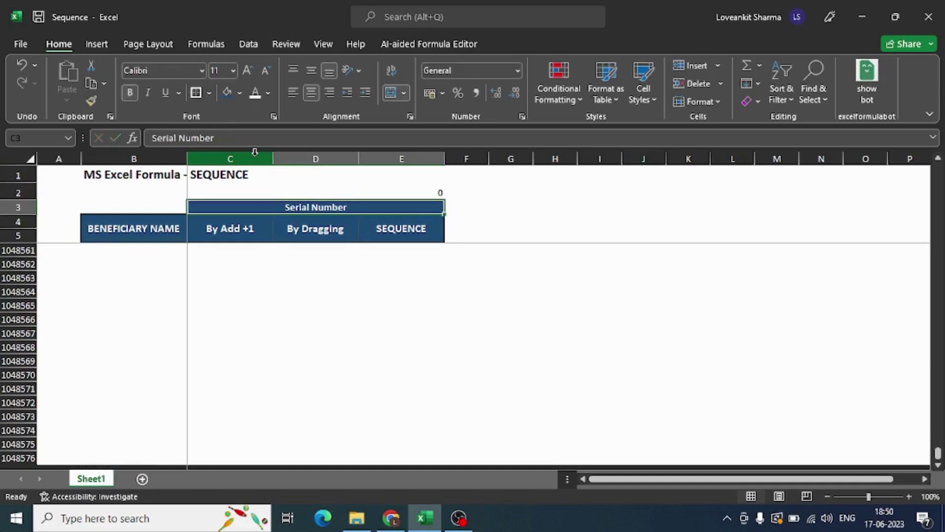
- Replace the rows argument of the SEQUENCE formula in E6 with a reference to E2, giving =SEQUENCE(E2,1,1,1)
key("Up")
key("Down")
key("Down")
key("Down")
key("Up")
key("Up")
key("Up")
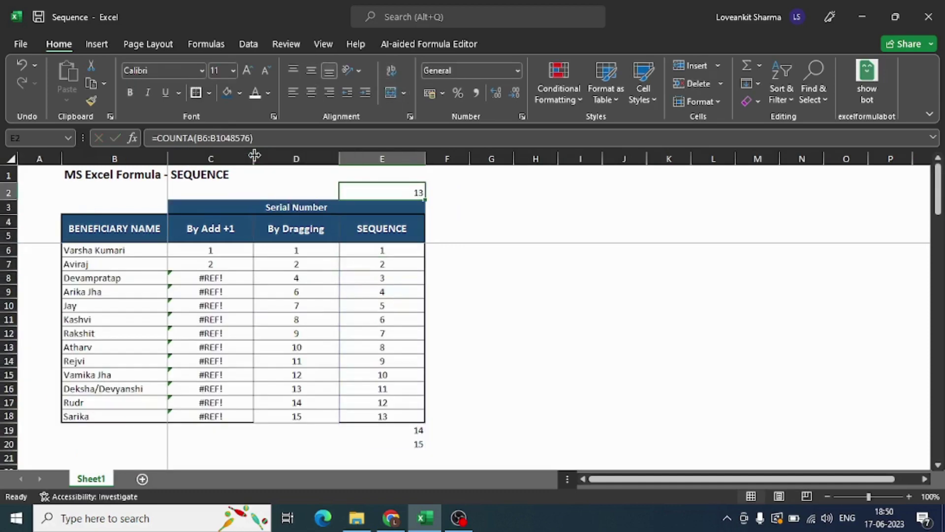
key("Down")
key("Down")
key("Down")
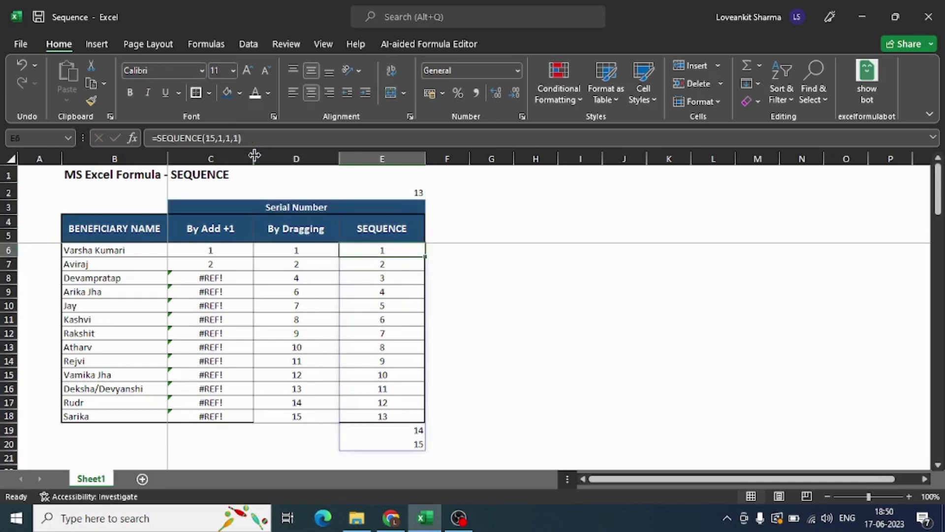
key("F2")
key("Left")
key("Left")
key("Left")
key("Left")
key("Left")
key("Left")
key("Left")
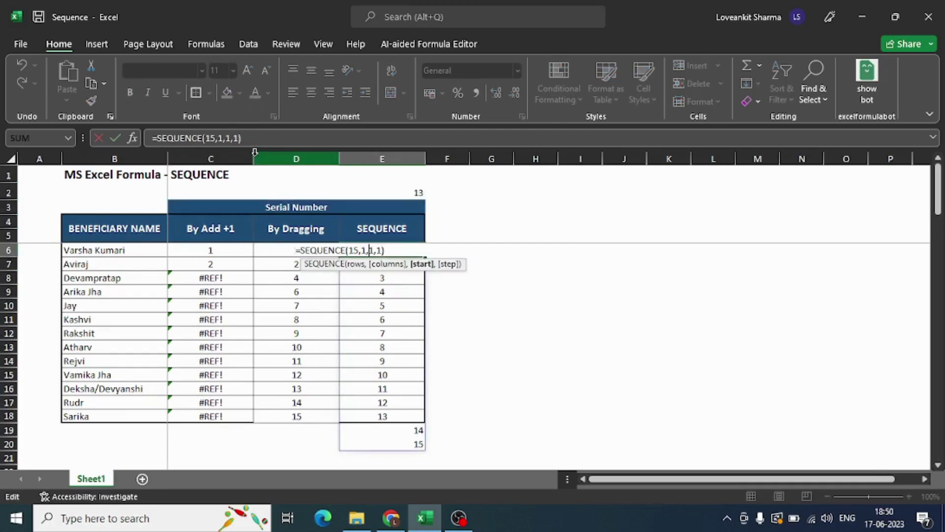
key("BackSpace")
key("BackSpace")
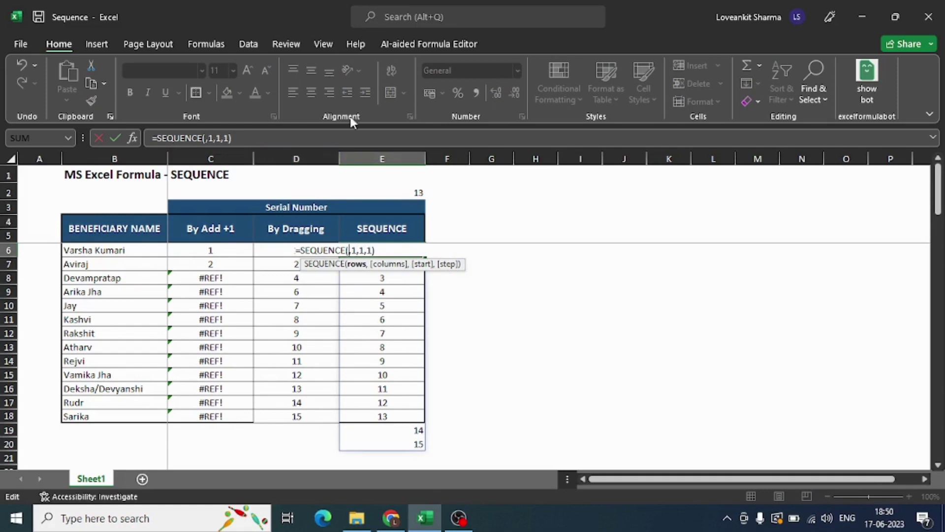
left_click(397, 192)
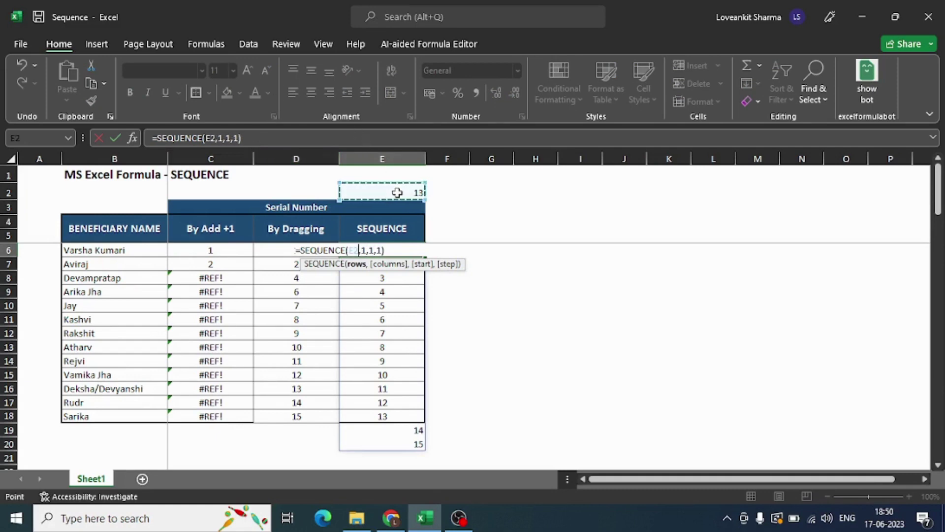
key("Return")
- Inspect the range counted by the COUNTA formula in E2, leaving the formula as it is
left_click(398, 192)
double_click(397, 193)
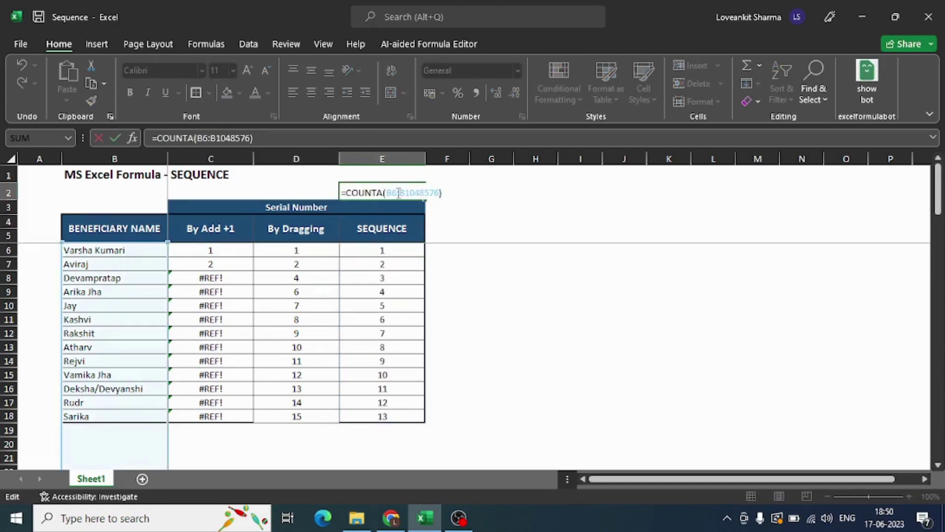
key("Return")
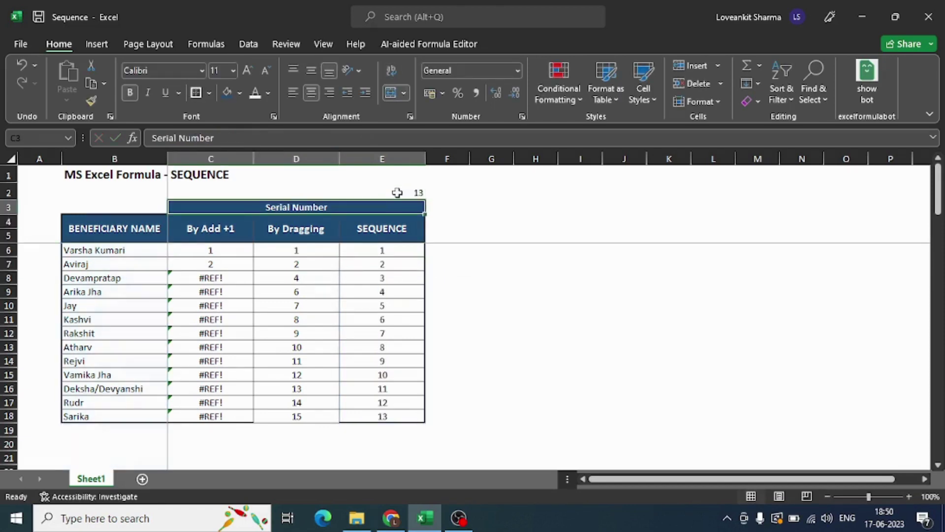
- Copy the five beneficiary names in B8:B12 and paste them below the list, starting at B19
key("Down")
key("Down")
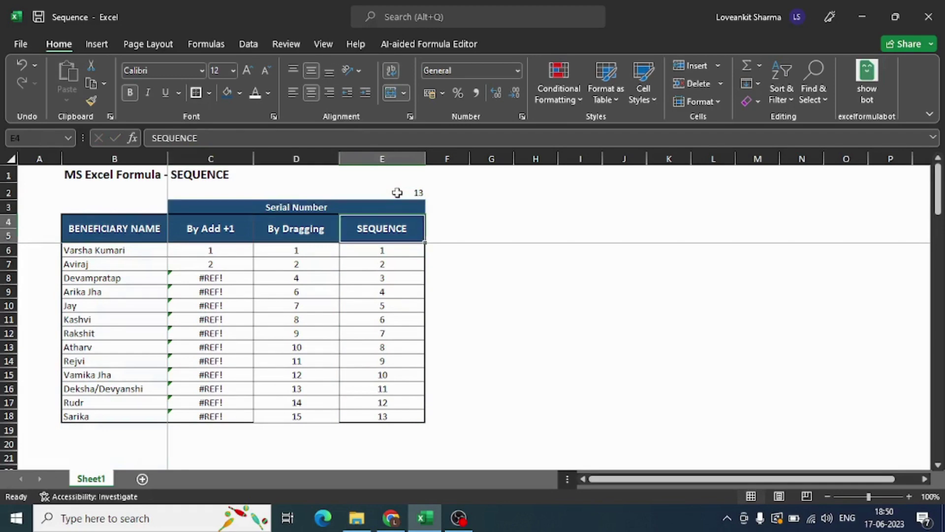
key("Left")
key("Left")
key("Down")
key("Down")
key("Left")
key("shift+Down")
key("shift+Down")
key("shift+Down")
key("shift+Down")
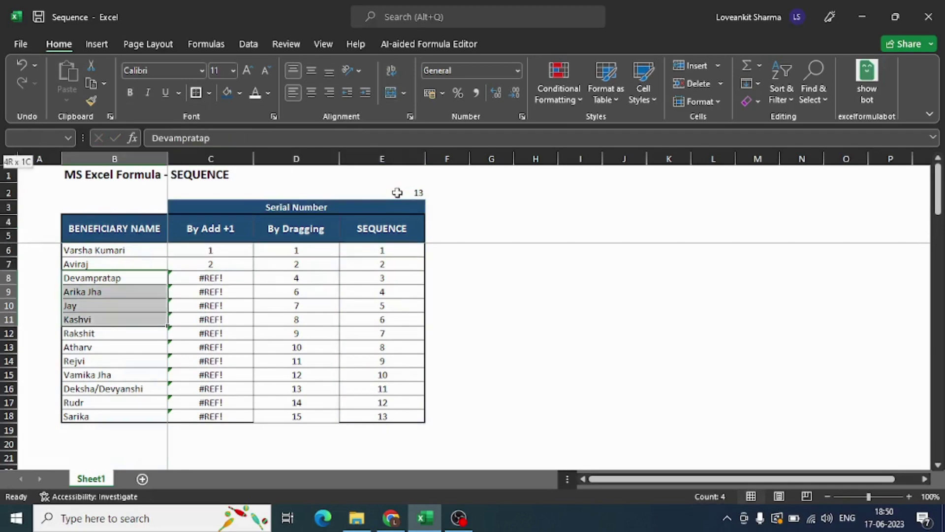
key("ctrl+c")
key("Down")
key("Down")
key("Down")
key("Down")
key("Down")
key("Down")
key("Down")
key("Down")
key("Down")
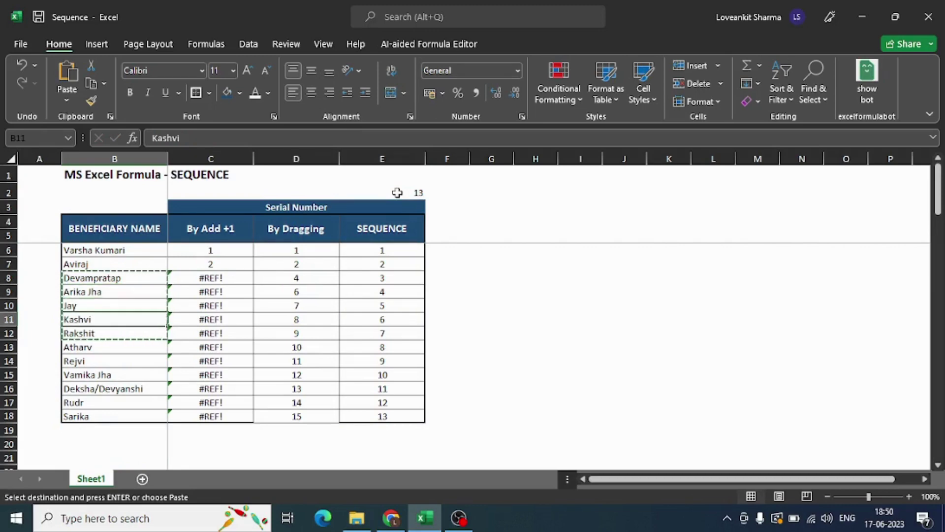
key("Down")
key("Down")
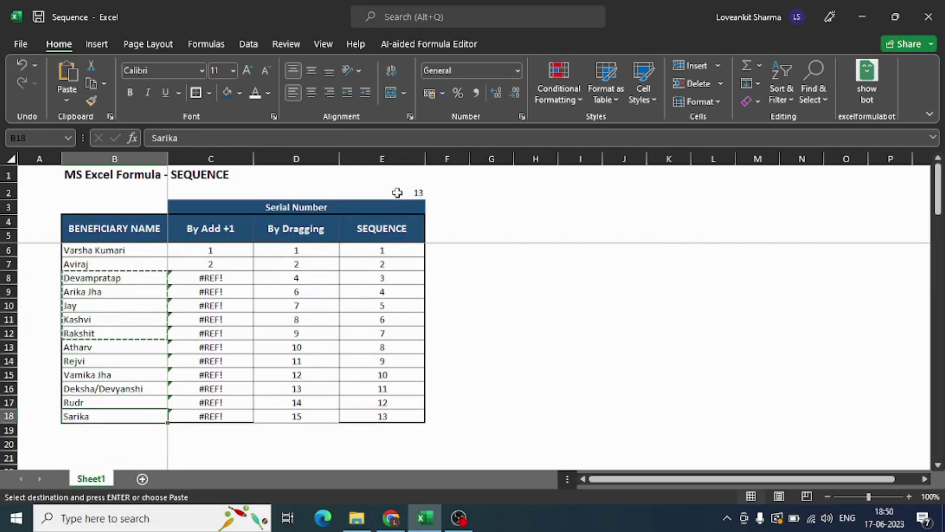
key("ctrl+v")
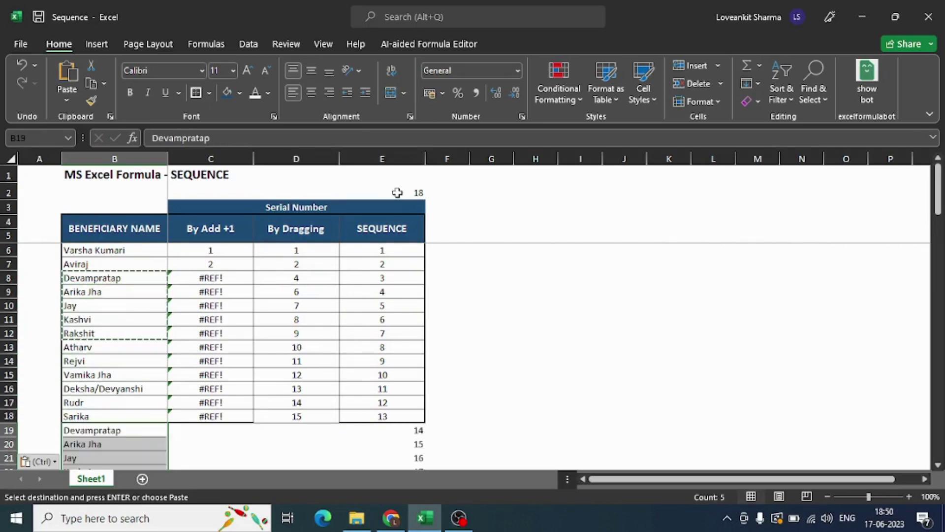
- Check the SEQUENCE numbering beside the pasted names, down to cell E23
key("Down")
key("Down")
key("Down")
key("Down")
key("Down")
key("Down")
key("Down")
key("Up")
key("Up")
key("Up")
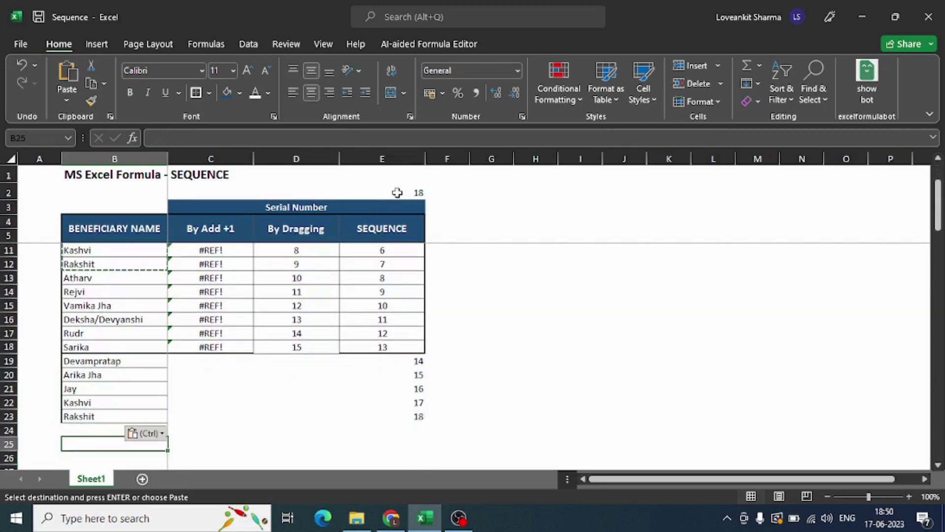
key("ctrl+Right")
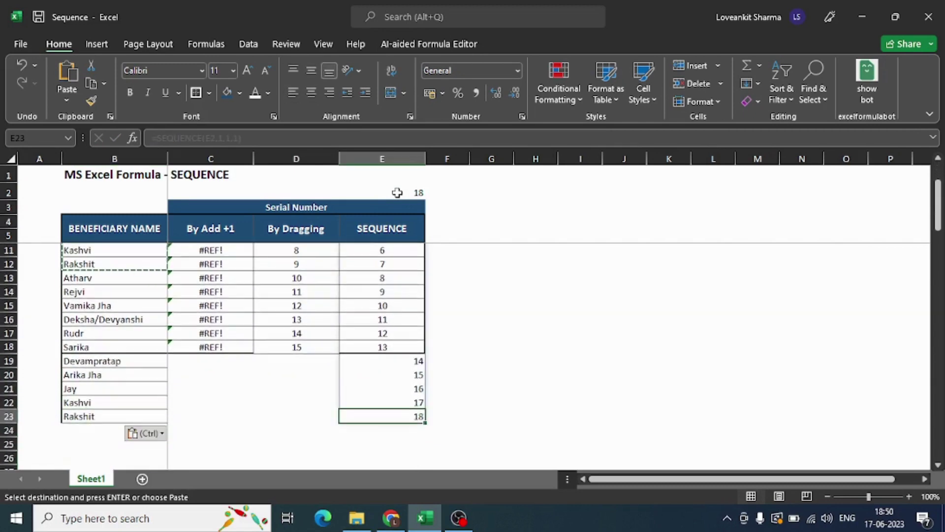
- Copy the last beneficiary name in B23 into cells B24 to B27
key("ctrl+Left")
key("Escape")
key("shift+Down")
key("shift+Down")
key("shift+Down")
key("shift+Down")
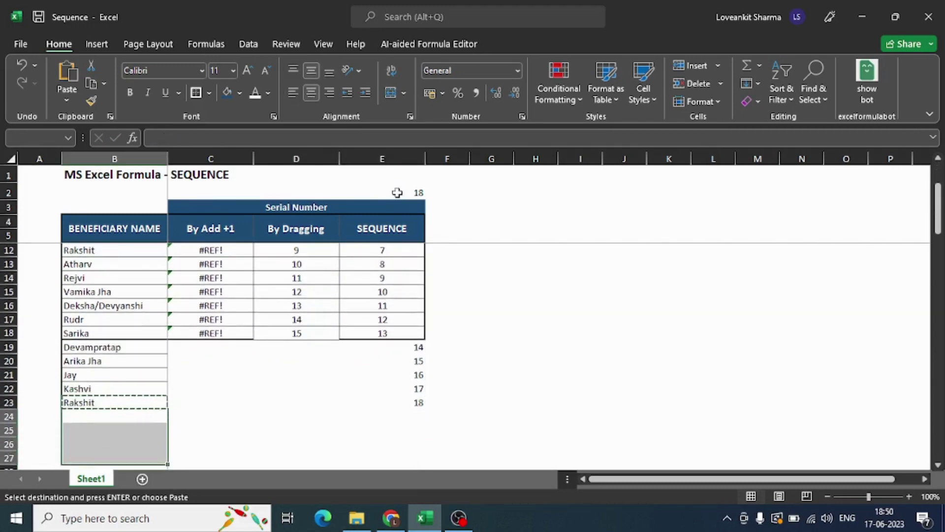
key("Return")
- Check the serial numbers beside the names added in rows 24 to 27
key("Down")
key("Down")
key("Down")
key("Down")
key("Down")
key("Up")
key("Up")
key("Right")
key("Right")
key("Right")
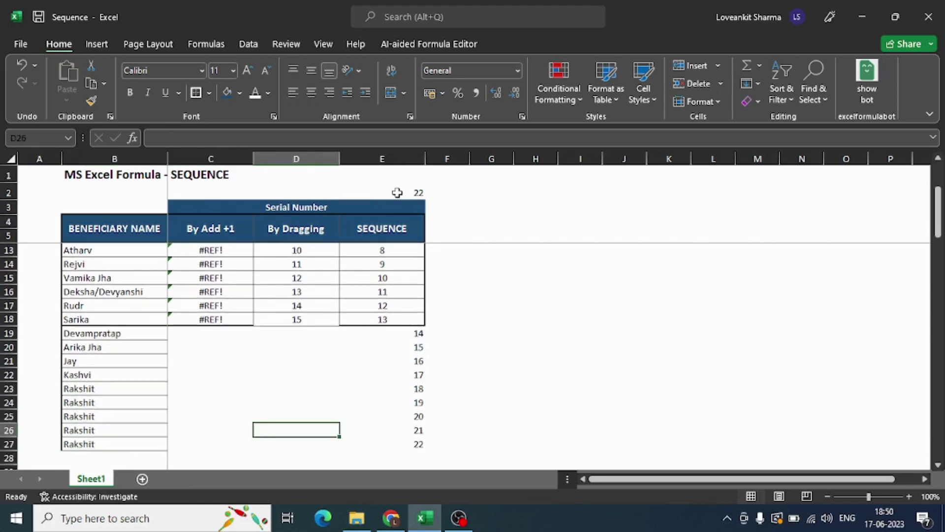
- Copy the beneficiary name in B26 down the column through B49
key("ctrl+Left")
key("ctrl+c")
key("shift+Down")
key("shift+Down")
key("shift+Down")
key("shift+Down")
key("shift+Down")
key("shift+Down")
key("shift+Down")
key("shift+Down")
key("shift+Down")
key("shift+Down")
key("shift+Down")
key("shift+Down")
key("shift+Down")
key("shift+Down")
key("shift+Down")
key("shift+Down")
key("shift+Down")
key("shift+Down")
key("shift+Down")
key("shift+Down")
key("Return")
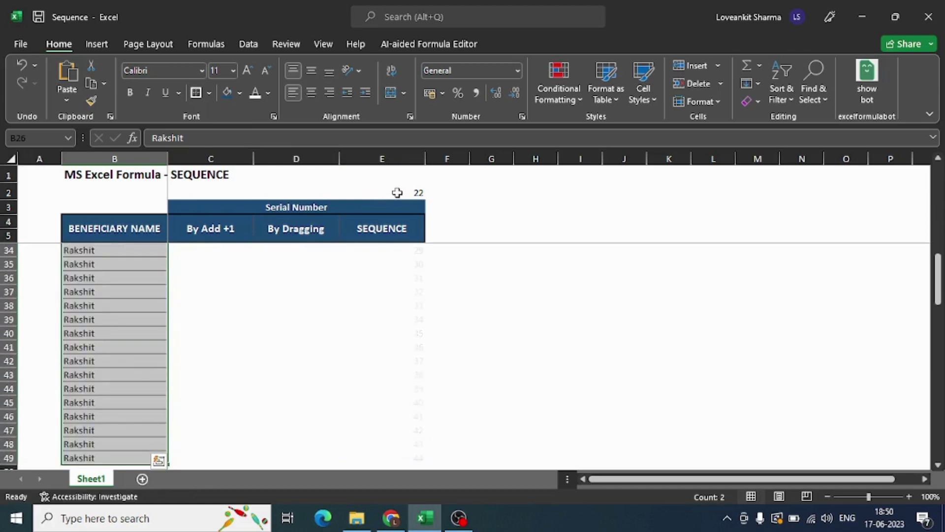
- Examine the SEQUENCE numbering beside the extended list, from its last row back up to the first rows
key("Down")
key("Down")
key("Down")
key("Down")
key("Down")
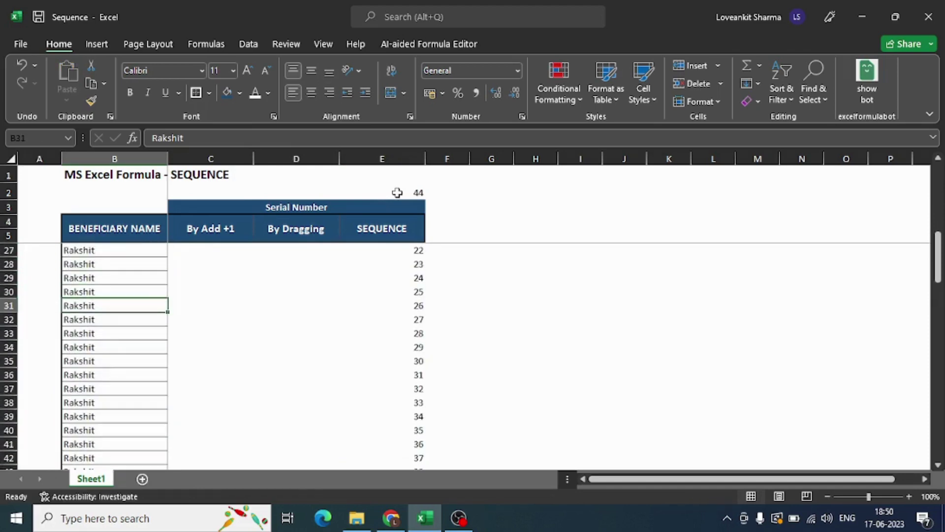
key("ctrl+Down")
key("ctrl+Right")
key("ctrl+Up")
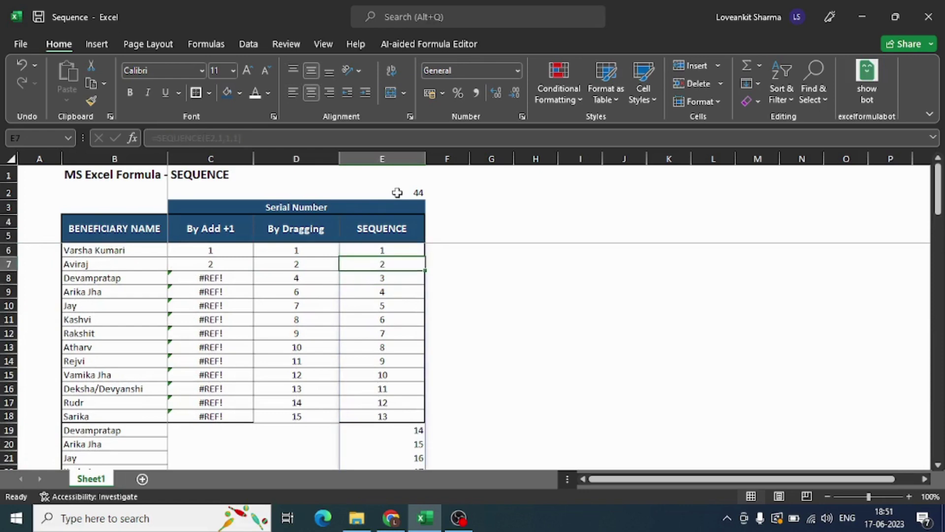
- Review the SEQUENCE formula in E6 and the COUNTA formula in E2, leaving both as they are
key("F2")
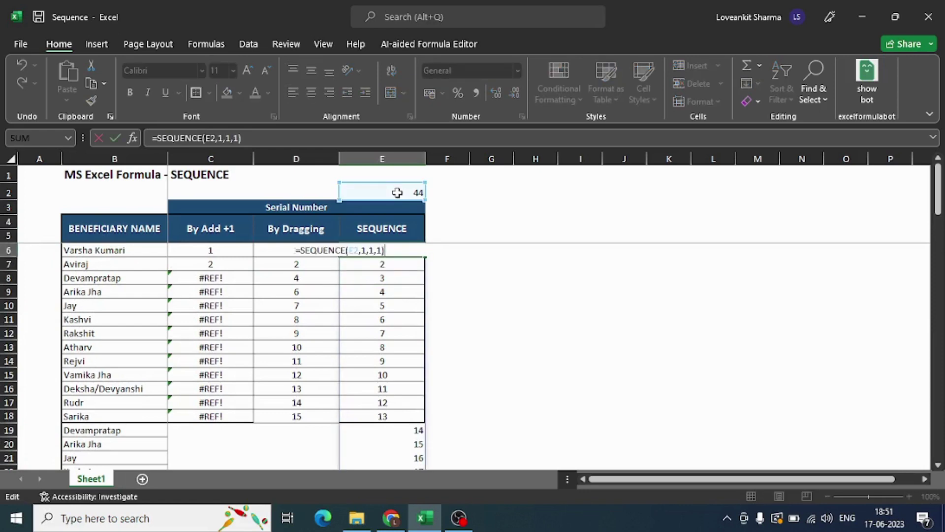
key("Escape")
key("Up")
key("Up")
key("Up")
key("F2")
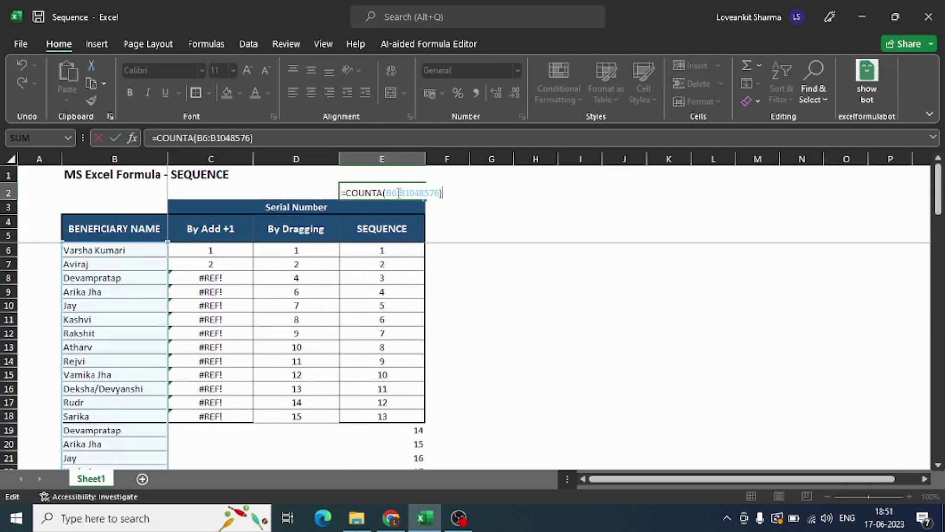
key("Escape")
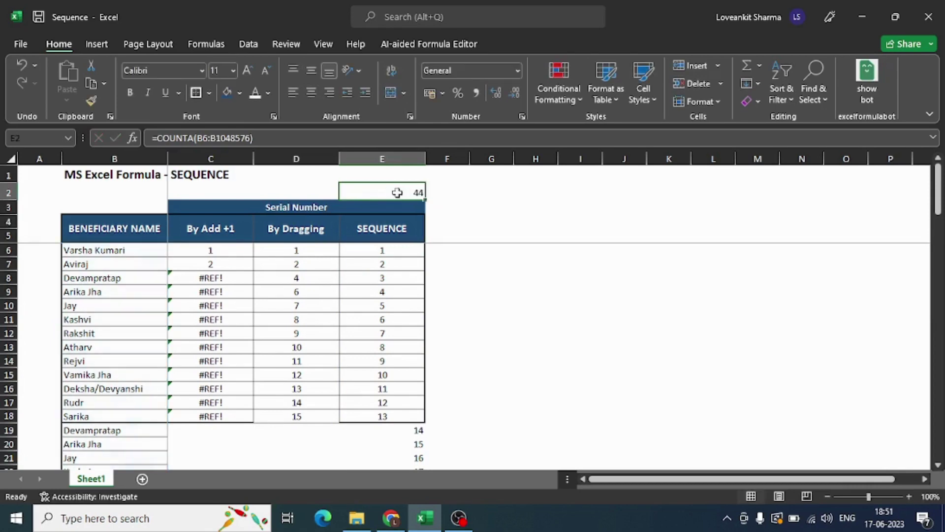
- Examine the full range of beneficiary names from B6 through B49 and its first entries
key("Left")
key("Left")
key("Left")
key("Down")
key("Down")
key("Down")
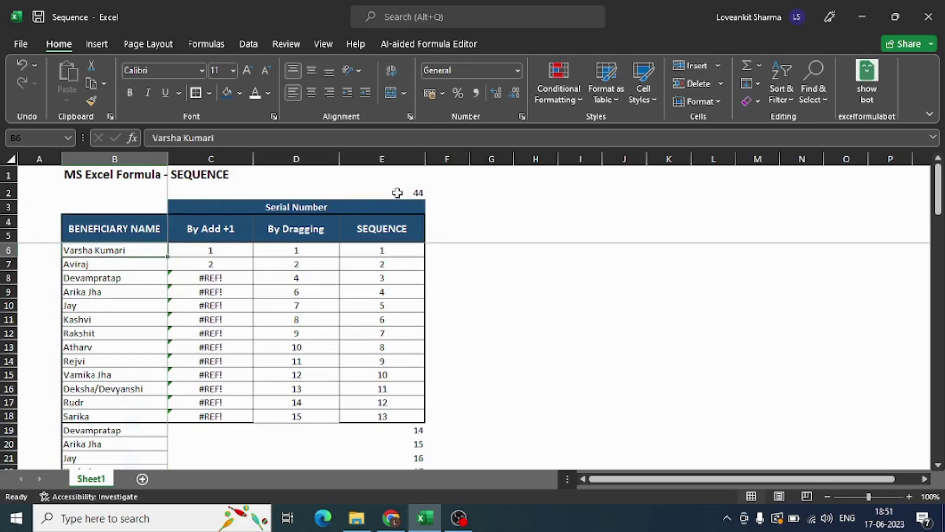
key("shift+Down")
key("ctrl+shift+Down")
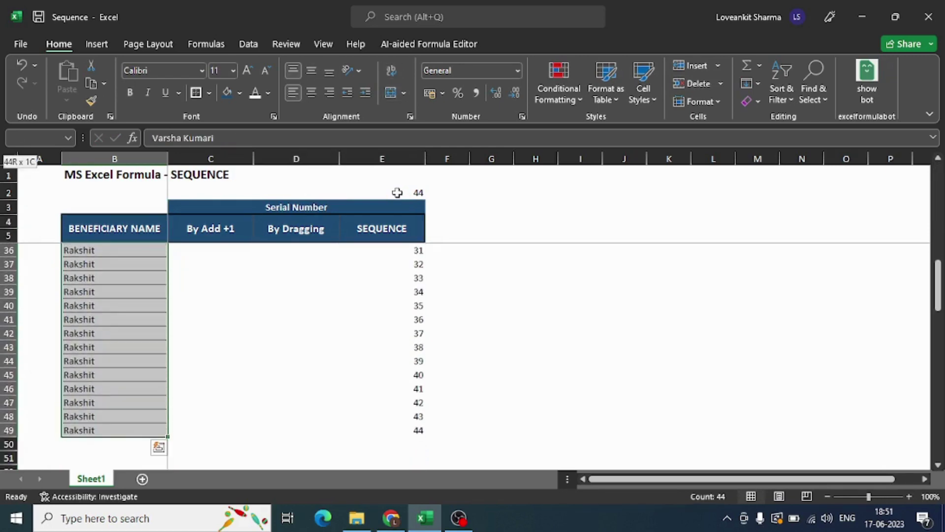
key("Up")
key("Down")
key("Up")
key("Up")
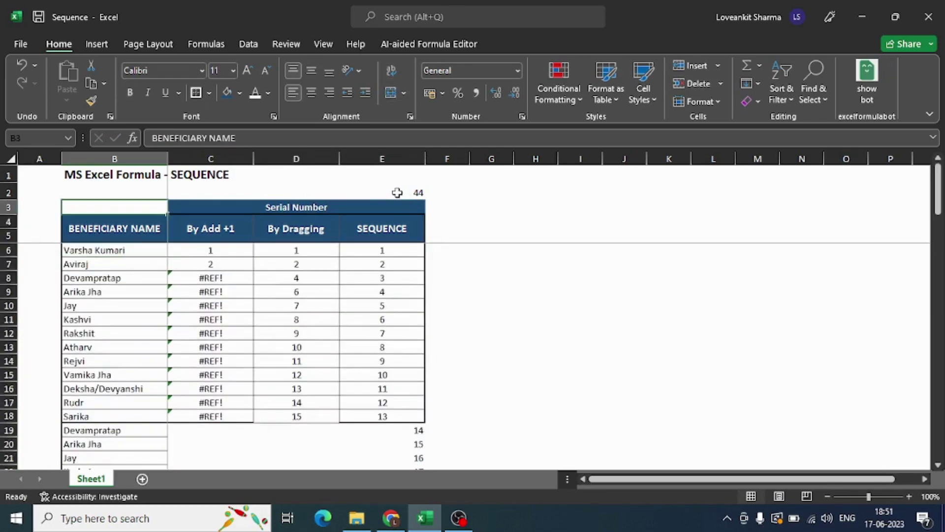
key("Down")
key("Down")
key("Down")
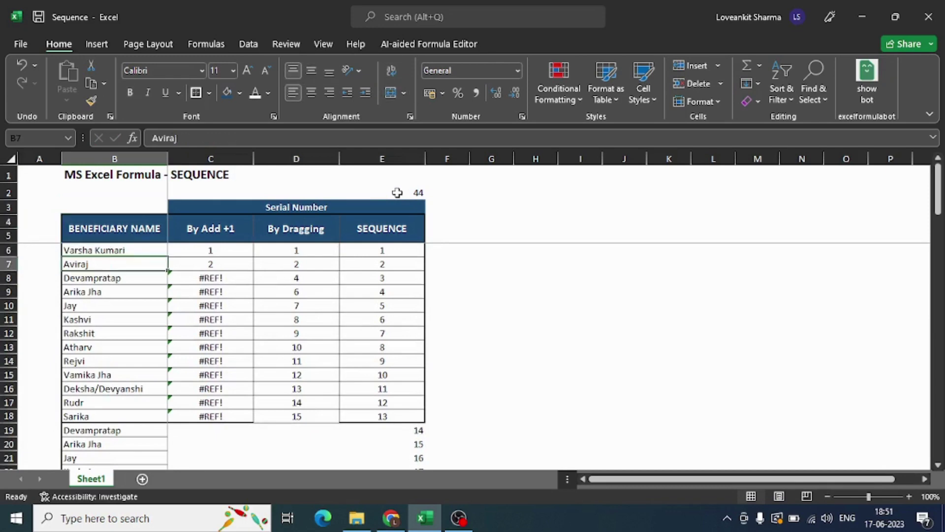
- Try to delete entire rows 19 to 49 holding the added names, and undo the deletion
key("Down")
key("shift+Down")
key("shift+Down")
key("shift+Down")
key("shift+Down")
key("shift+Down")
key("shift+Down")
key("shift+Down")
key("shift+Down")
key("shift+Down")
key("shift+Down")
key("shift+Down")
key("shift+Down")
key("shift+Down")
key("shift+Down")
key("shift+Down")
key("shift+Down")
key("shift+Down")
key("shift+Down")
key("shift+Down")
key("shift+Down")
key("shift+Down")
key("shift+Down")
key("shift+Down")
key("shift+Down")
key("shift+Down")
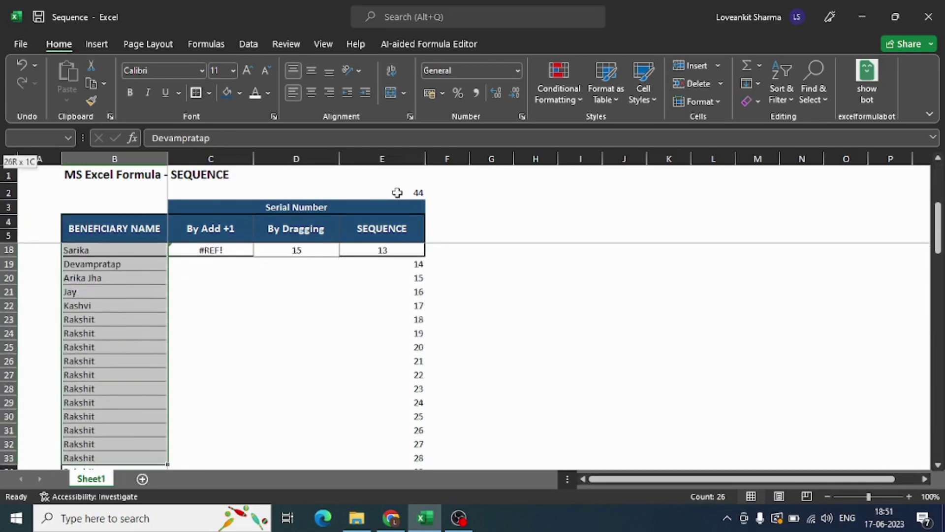
key("Down")
key("Down")
key("Down")
key("Down")
key("Down")
key("Down")
key("Down")
key("Down")
key("Down")
key("Down")
key("Down")
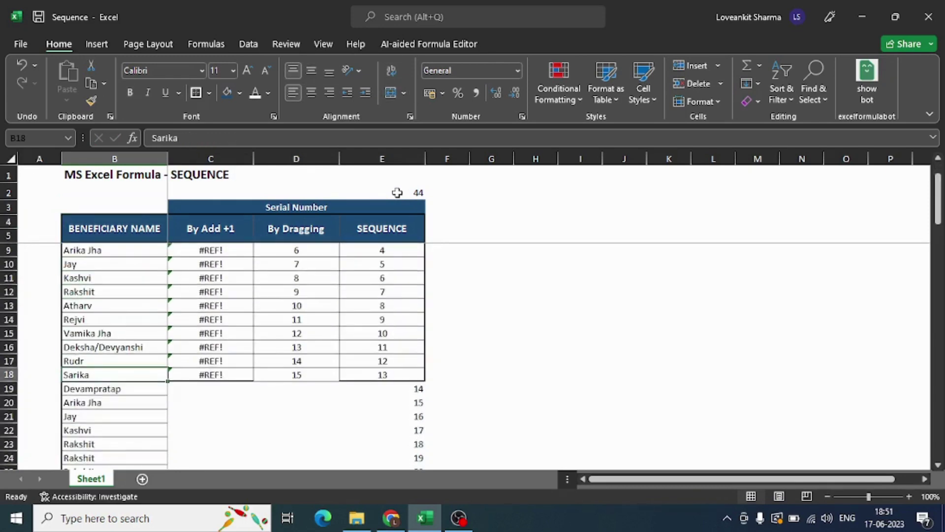
key("ctrl+shift+Down")
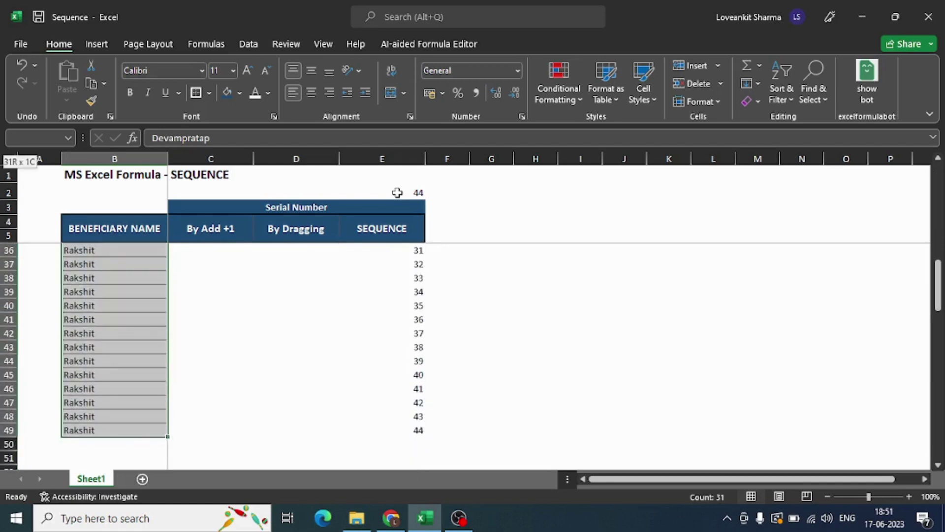
key("shift+space")
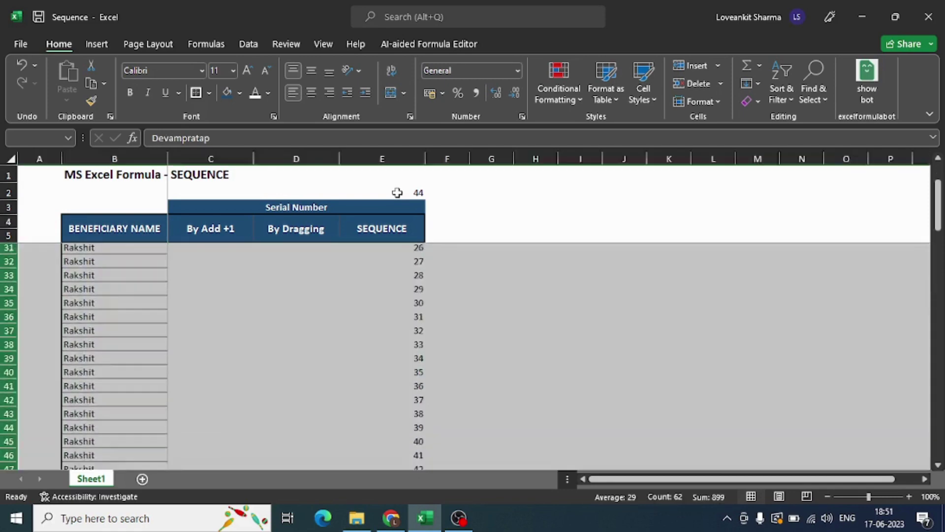
key("ctrl+minus")
key("Up")
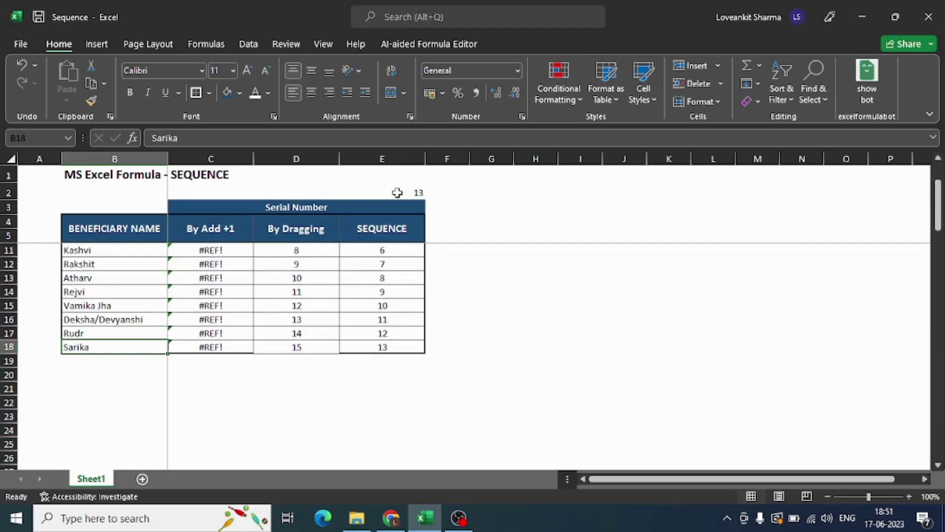
key("ctrl+z")
- Clear only the contents of the added beneficiary names in B19 through B49
key("Down")
key("Up")
key("shift+Down")
key("shift+Down")
key("shift+Down")
key("shift+Down")
key("shift+Down")
key("shift+Down")
key("shift+Down")
key("shift+Down")
key("shift+Down")
key("shift+Down")
key("shift+Down")
key("shift+Down")
key("shift+Down")
key("shift+Down")
key("shift+Down")
key("shift+Down")
key("shift+Down")
key("shift+Down")
key("shift+Down")
key("shift+Down")
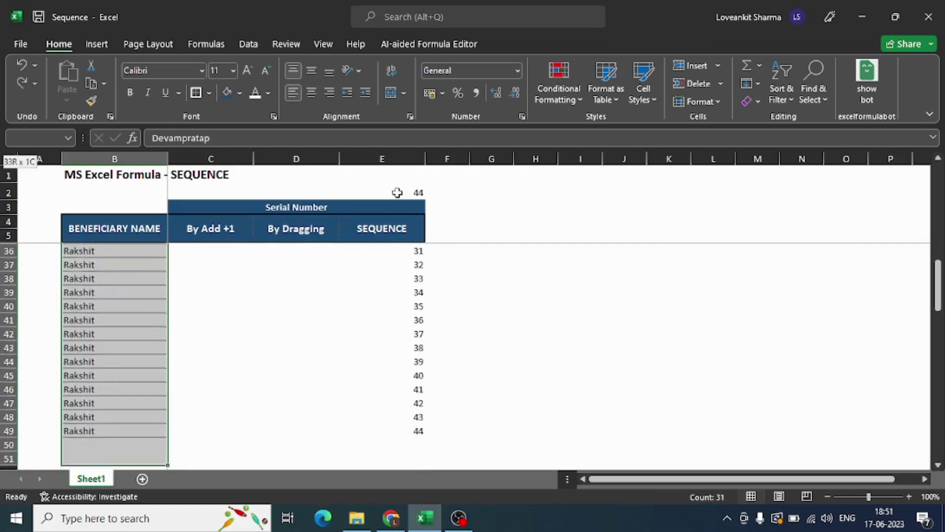
key("shift+Up")
key("shift+Up")
key("Delete")
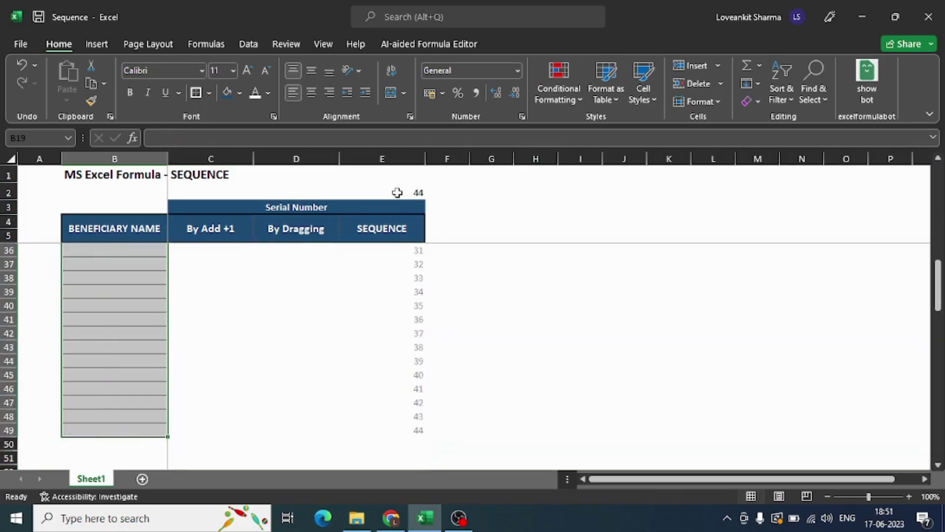
- Check the SEQUENCE serial numbers beside the shortened list and the COUNTA formula in E2
key("Up")
key("Right")
key("Right")
key("Right")
key("Right")
key("Down")
key("Left")
key("Up")
key("Up")
key("Up")
key("Up")
key("Down")
key("Down")
key("Down")
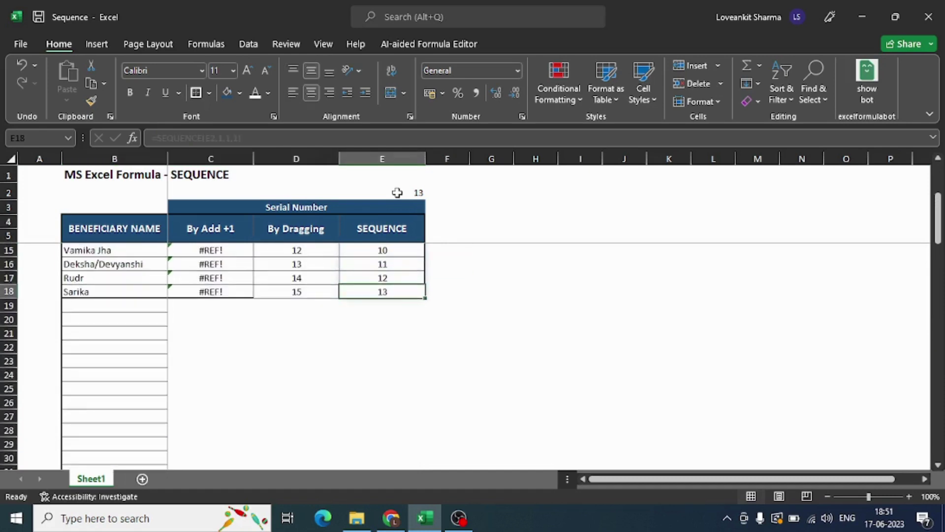
key("ctrl+Up")
key("Down")
key("Up")
key("Up")
key("Up")
key("Up")
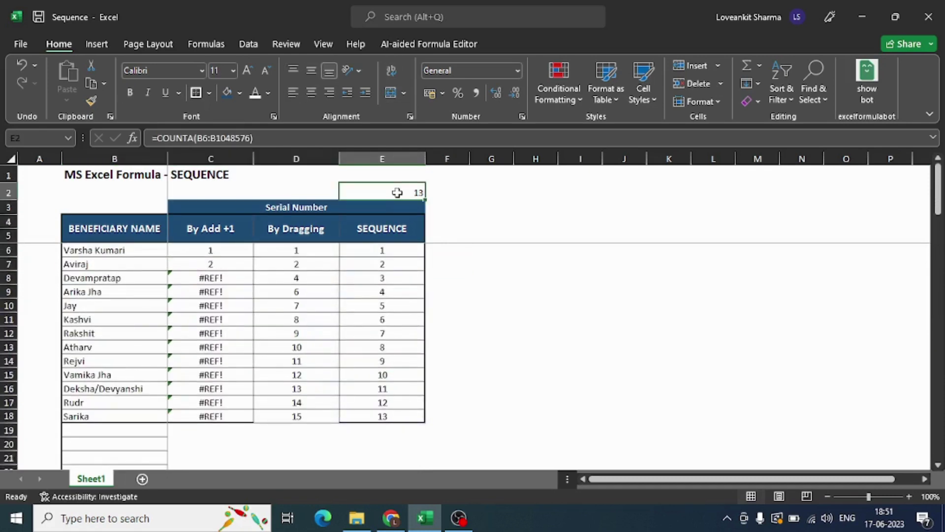
- Clear the COUNTA formula from E2 and inspect the arguments of the SEQUENCE formula in E6, leaving them as they are
key("Delete")
key("Down")
key("Down")
key("Down")
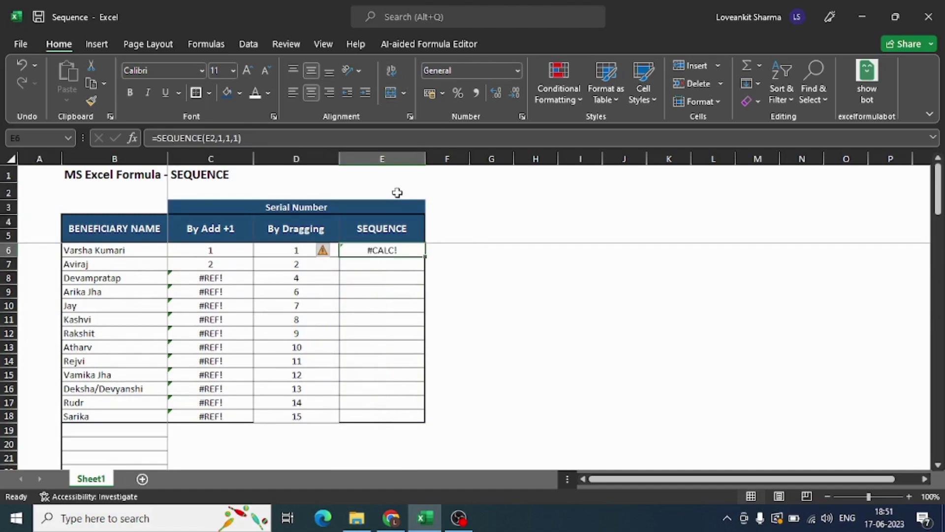
key("F2")
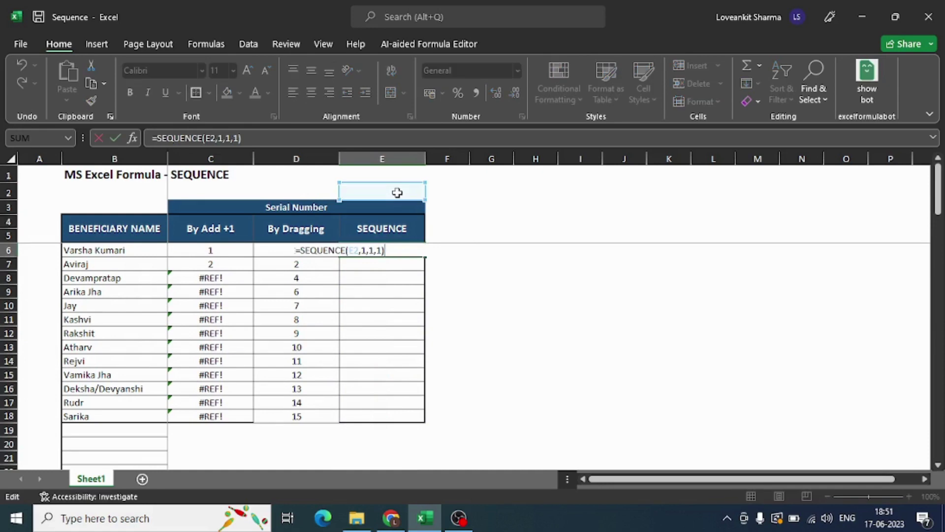
key("Left")
key("Left")
key("Left")
key("Left")
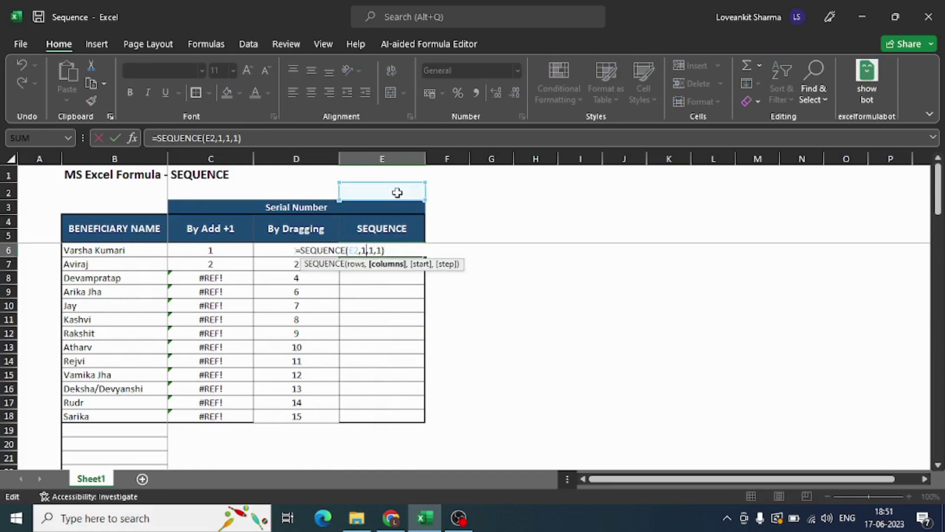
key("ctrl+Return")
- Enter the row count in E2 manually as 13, 14 and finally 15
left_click(398, 192)
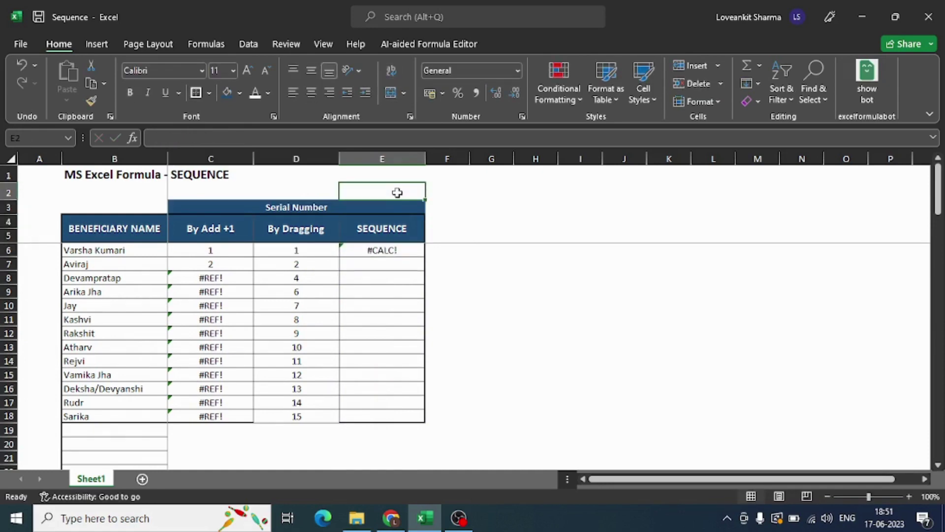
type("13")
key("Return")
left_click(398, 193)
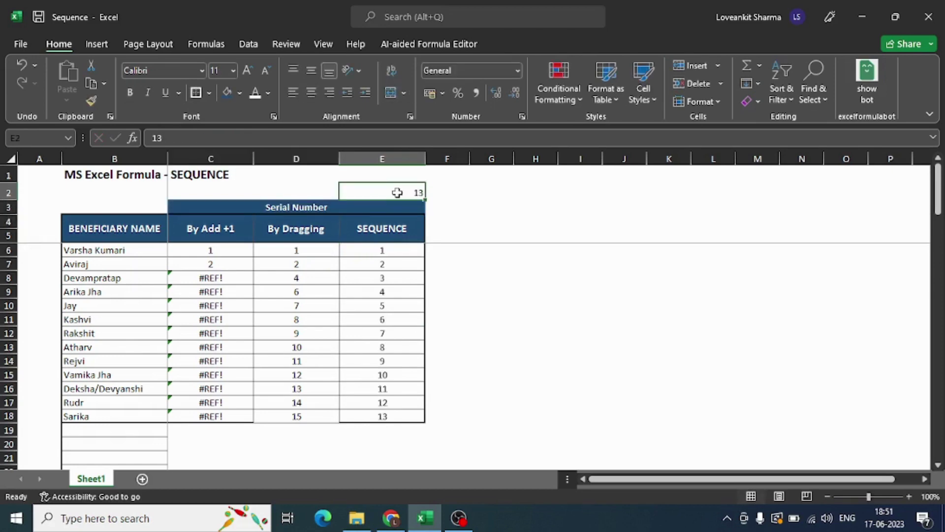
type("14")
key("Return")
left_click(399, 193)
type("15")
key("Return")
- Replace the E2 reference in the SEQUENCE formula in E6 with the fixed row count 13
key("Down")
key("Down")
key("F2")
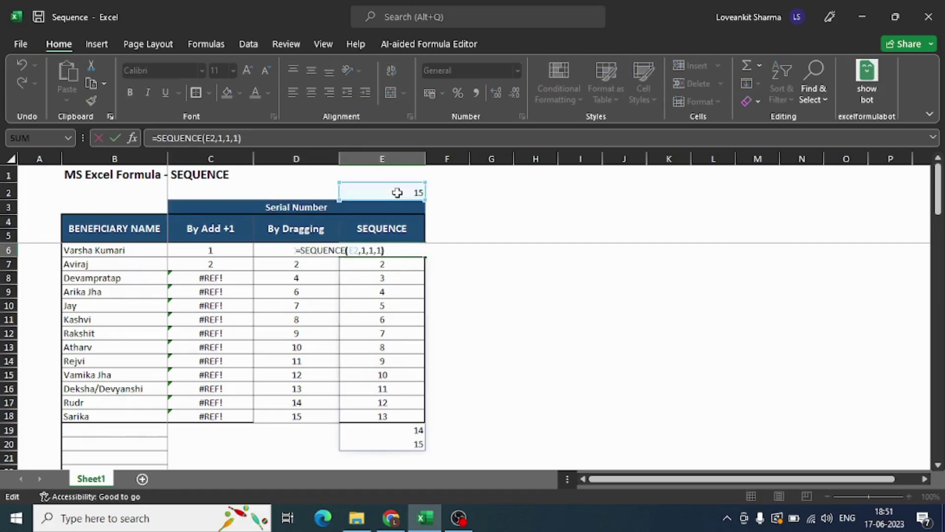
key("Left")
key("Left")
key("Left")
key("Left")
key("Left")
key("Left")
key("Left")
key("BackSpace")
key("BackSpace")
type("13")
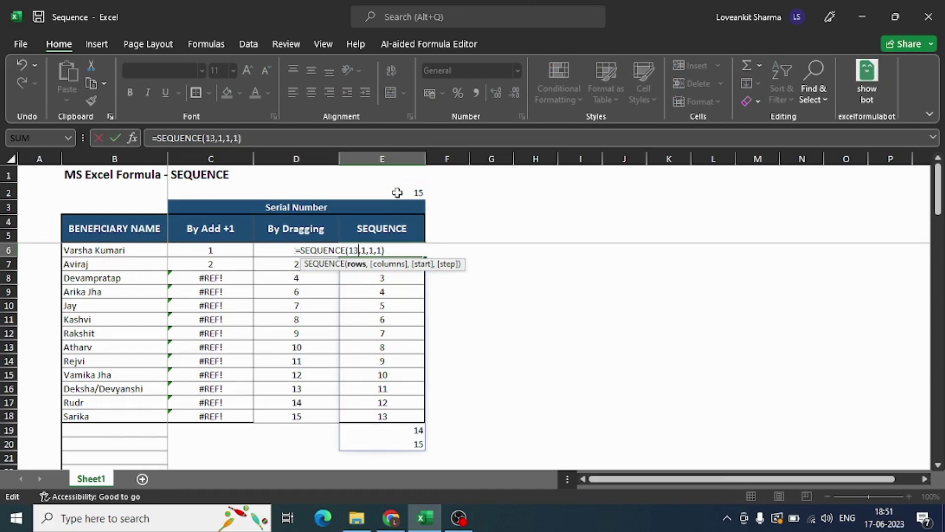
key("ctrl+Return")
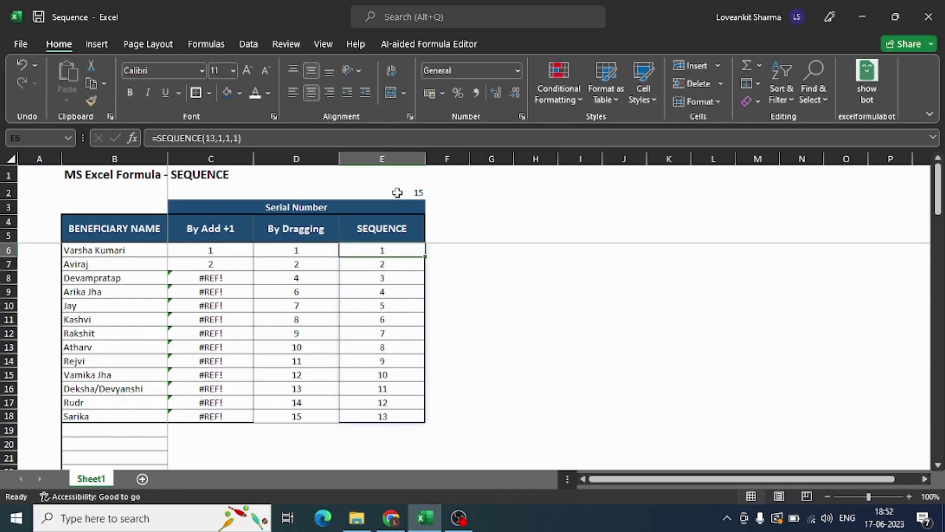
- Review the By Add +1 and By Dragging columns together, from their headers down to row 18
key("Left")
key("Up")
key("Left")
key("shift+Right")
key("shift+Down")
key("shift+Down")
key("shift+Down")
key("shift+Down")
key("shift+Down")
key("shift+Down")
key("shift+Down")
key("shift+Down")
key("shift+Down")
key("shift+Down")
key("shift+Down")
key("shift+Down")
key("shift+Down")
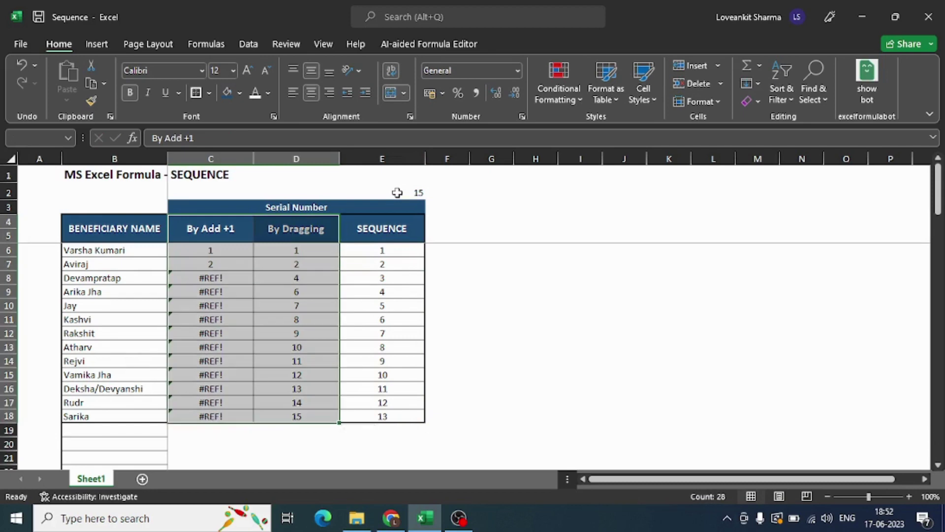
- Compare the By Dragging numbers with the SEQUENCE numbers along the beneficiary rows, down to row 18
key("Down")
key("Down")
key("Down")
key("Up")
key("Right")
key("shift+Down")
key("shift+Down")
key("shift+Down")
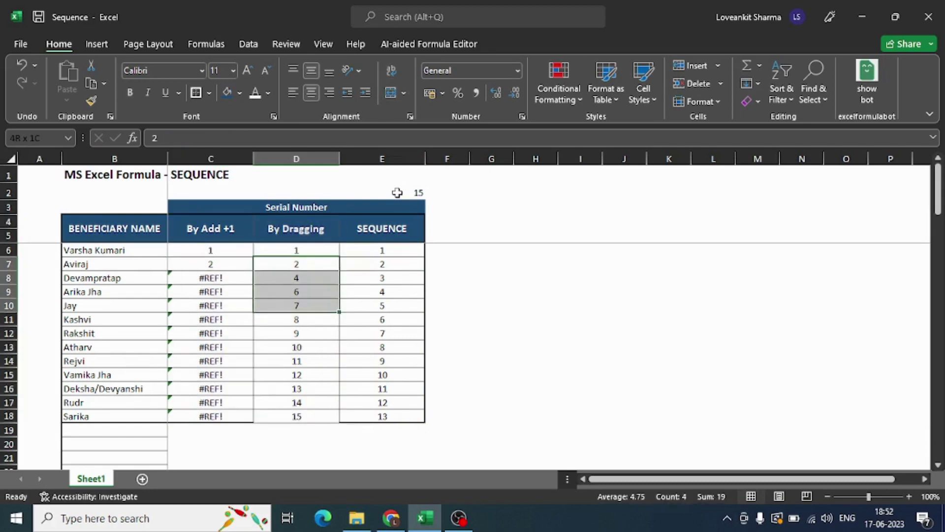
key("Right")
key("ctrl+Down")
key("shift+Up")
key("shift+Down")
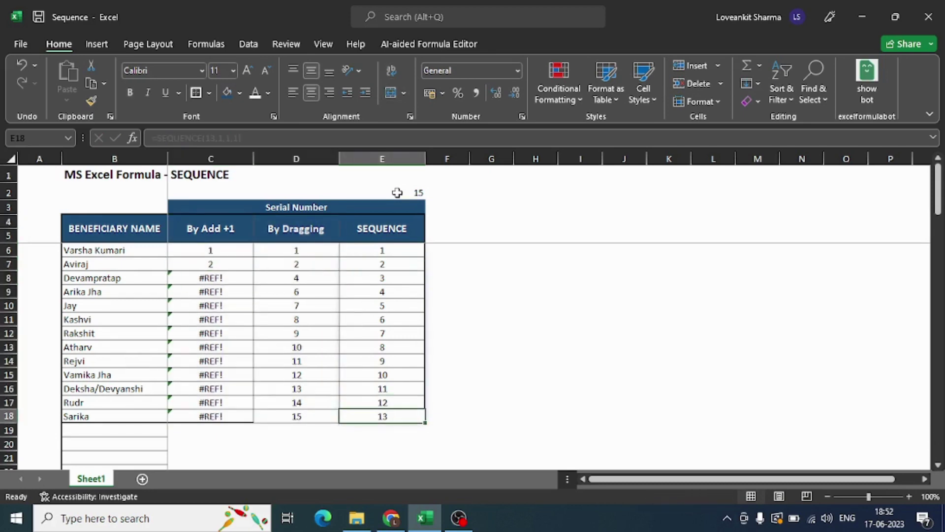
key("ctrl+Up")
key("Left")
key("Left")
key("Down")
key("Down")
key("Down")
key("Down")
key("Right")
key("Right")
key("Down")
key("Left")
key("Left")
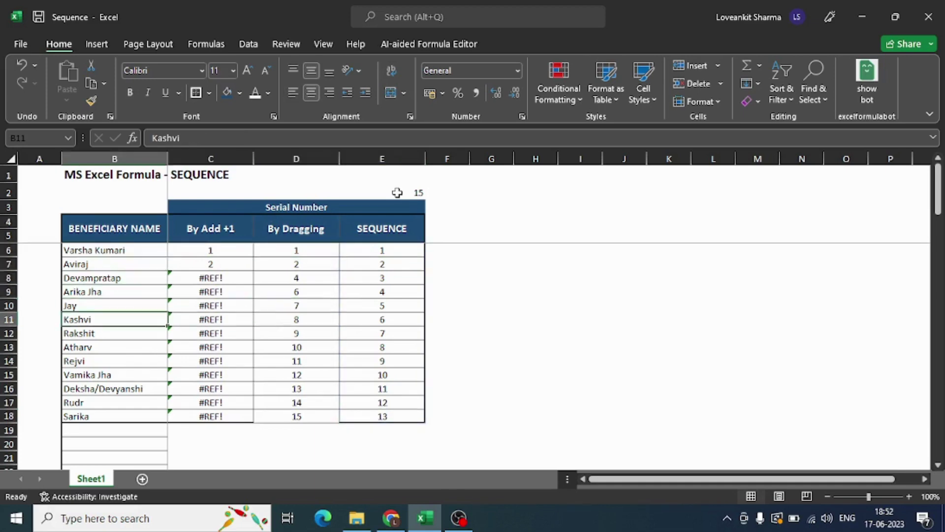
- Remove the cell borders from the empty part of column B beneath the beneficiary list, down to row 65
key("Up")
key("Down")
key("Down")
key("Down")
key("Down")
key("Down")
key("Down")
key("Down")
key("Down")
key("Down")
key("Down")
key("Up")
key("shift+Down")
key("shift+Down")
key("shift+Down")
key("shift+Down")
key("shift+Down")
key("shift+Down")
key("shift+Down")
key("shift+Down")
key("shift+Down")
key("shift+Down")
key("shift+Down")
key("shift+Down")
key("shift+Down")
key("shift+Down")
key("shift+Down")
key("shift+Down")
key("shift+Down")
key("shift+Down")
key("shift+Down")
key("shift+Down")
key("shift+Down")
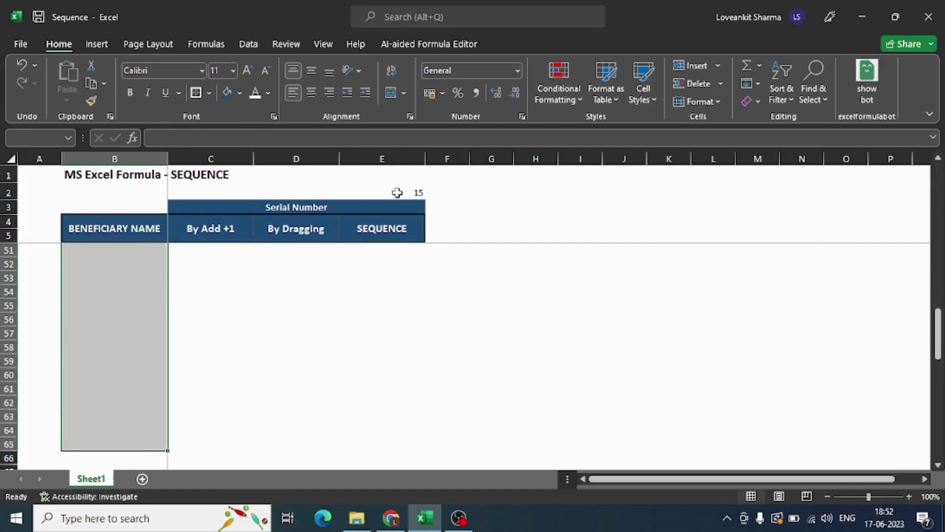
key("ctrl+Up")
key("ctrl+Up")
key("ctrl+Up")
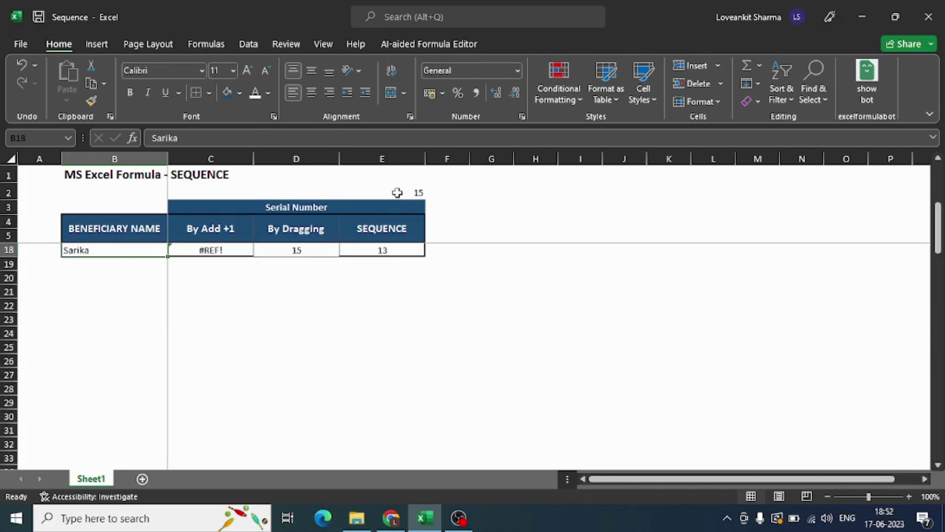
- Apply borders to the whole table range B4:E18, including the header row
mouse_move(114, 229)
left_mouse_down()
mouse_move(425, 259)
mouse_move(424, 382)
left_mouse_up()
key("shift+Down")
key("shift+Down")
key("shift+Down")
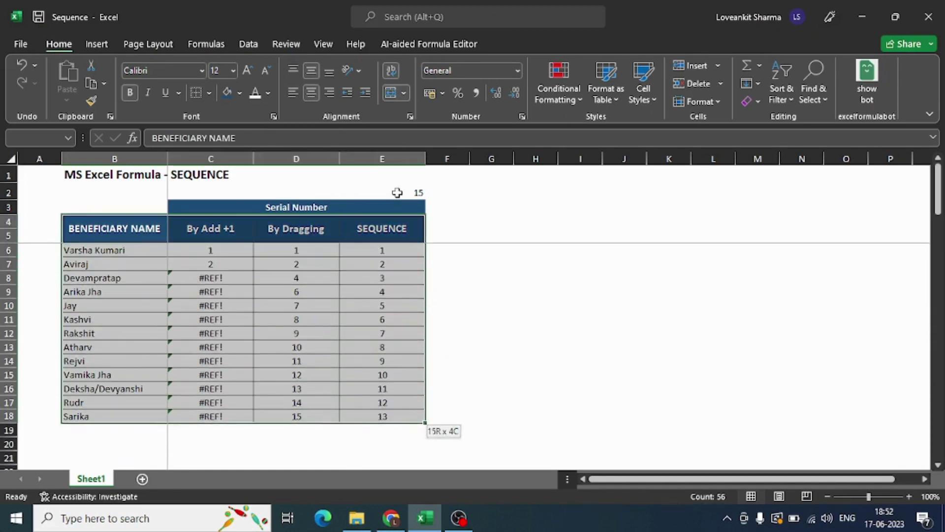
key("alt")
key("h")
key("b")
key("a")
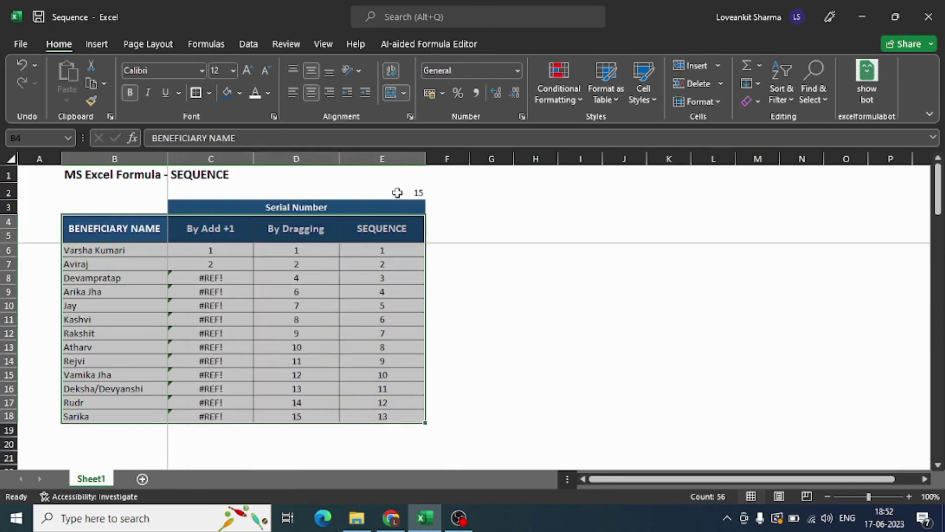
- Delete entire rows 9 through 13 from the beneficiary list
left_click(115, 278)
left_click_drag(114, 292, 114, 347)
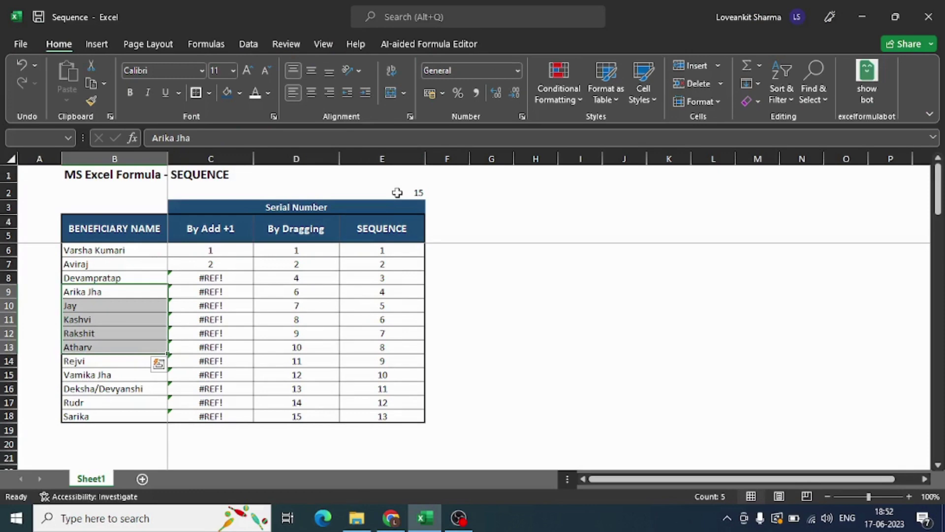
key("shift+space")
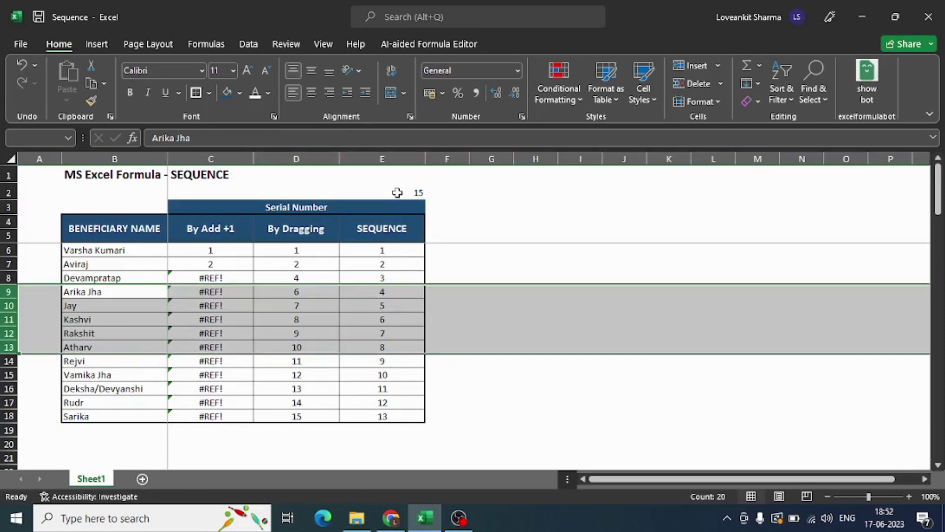
key("ctrl+minus")
key("Down")
key("Down")
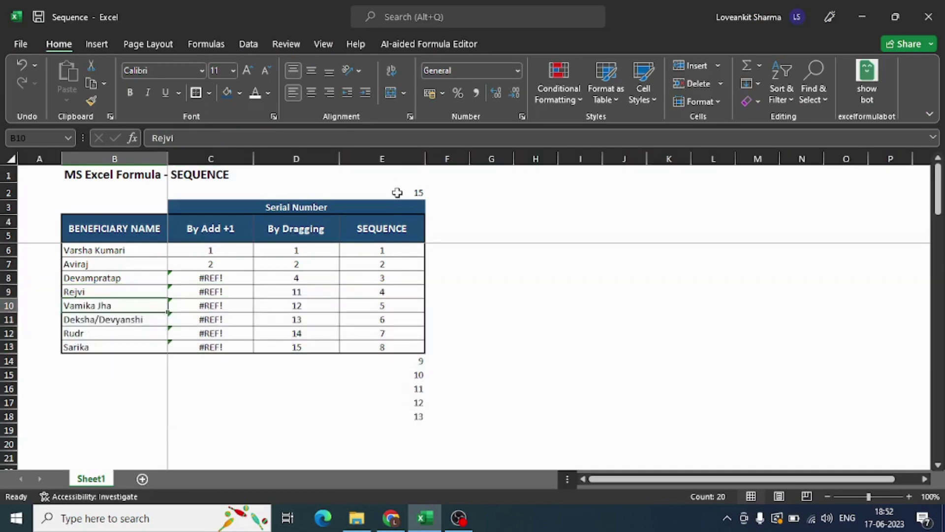
- Copy the table in B3:E13 with its headers and paste it starting at G3
key("Up")
key("Up")
key("Up")
key("Up")
key("Up")
key("Up")
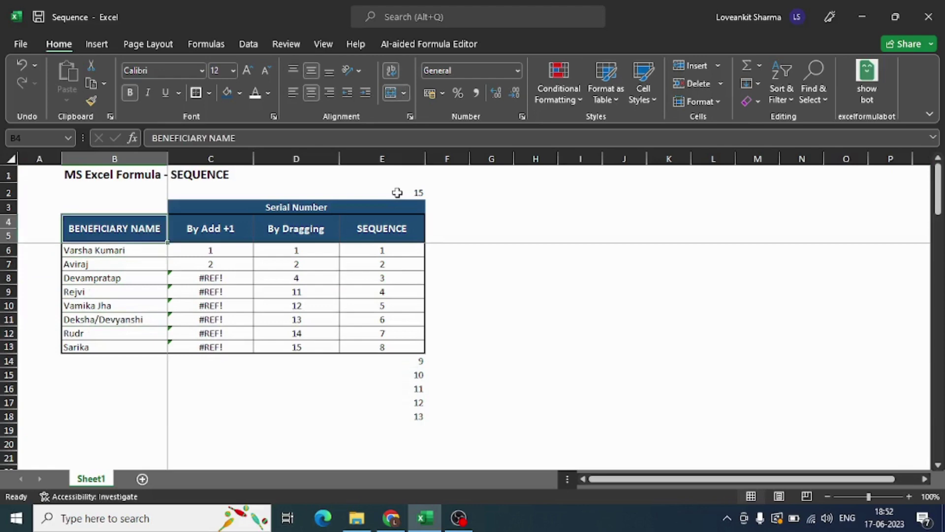
key("shift+Up")
key("shift+Right")
key("shift+Down")
key("shift+Down")
key("shift+Down")
key("shift+Down")
key("shift+Down")
key("shift+Down")
key("shift+Down")
key("shift+Down")
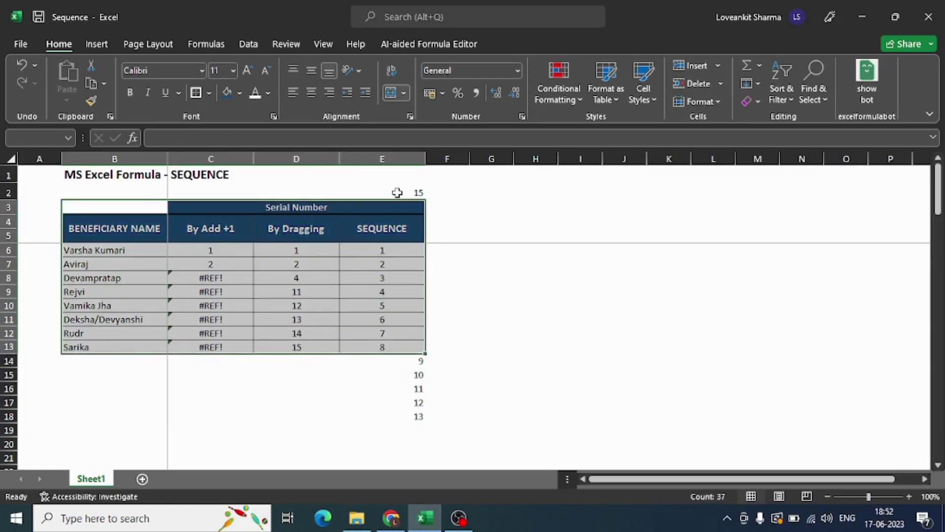
key("ctrl+c")
key("Right")
key("Right")
key("Right")
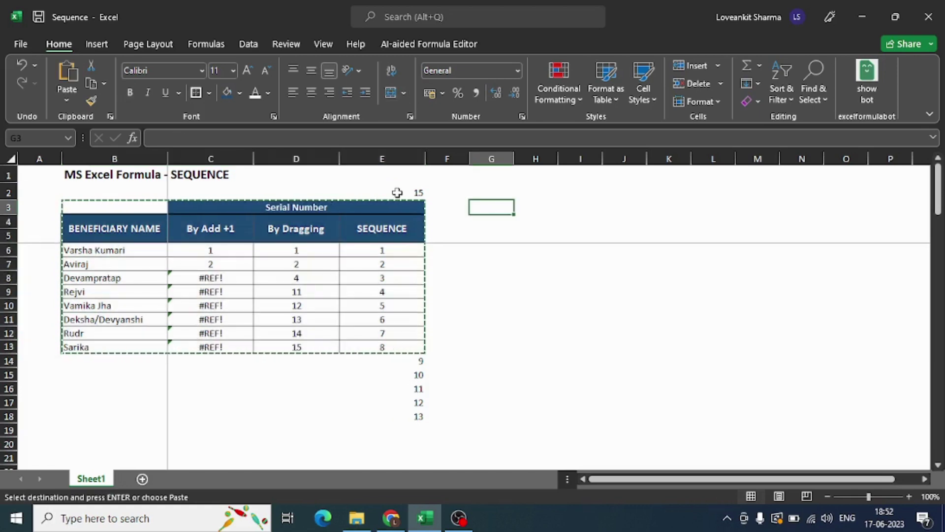
key("ctrl+v")
key("Right")
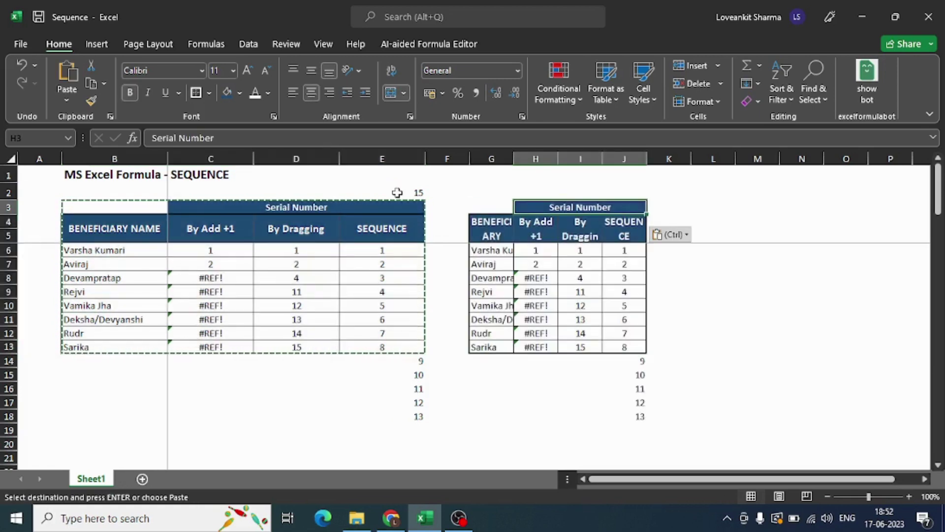
- AutoFit the widths of columns G to J to the contents of the pasted table
key("Left")
key("Down")
key("shift+Right")
key("shift+Right")
key("shift+Right")
key("ctrl+space")
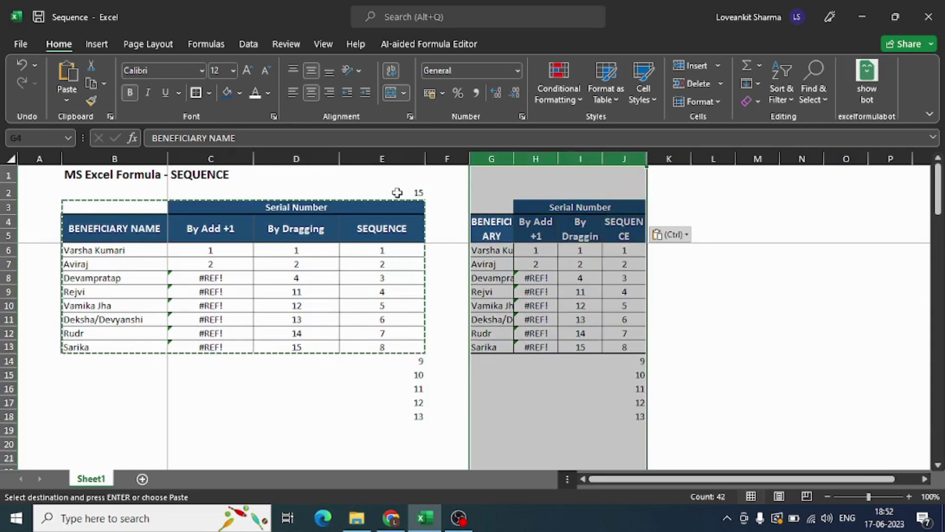
key("alt+o")
key("c")
key("a")
key("Down")
key("Down")
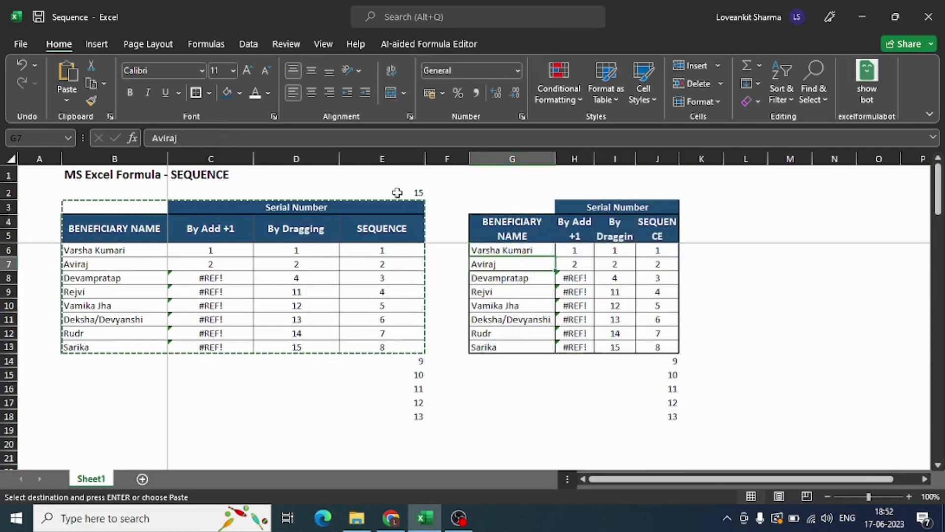
- Examine the three numbering columns of the pasted table against its beneficiary names, down to row 13
key("Up")
key("Up")
key("shift+Right")
key("shift+Right")
key("shift+Down")
key("shift+Down")
key("shift+Down")
key("shift+Down")
key("shift+Down")
key("shift+Down")
key("shift+Down")
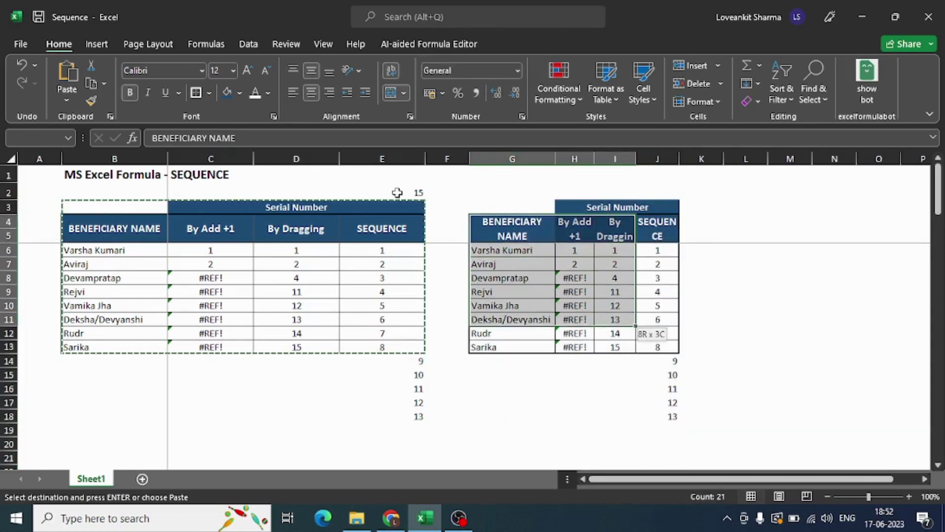
key("shift+Right")
key("shift+Down")
key("Right")
key("Right")
key("Down")
key("Right")
key("Down")
key("Down")
key("Down")
key("Down")
key("Down")
key("Down")
key("Down")
key("Left")
key("Left")
key("Left")
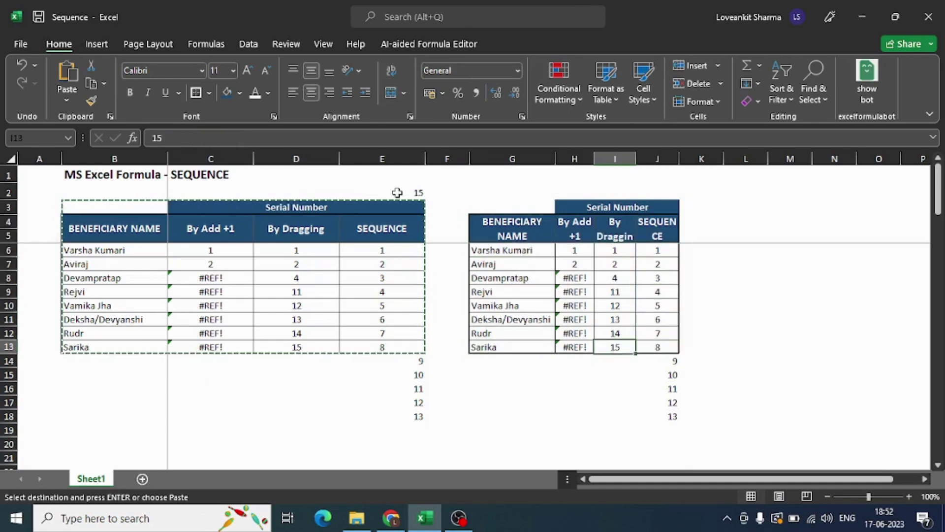
- Set the row count in the SEQUENCE formula in J6 to 8 to match the names in G6:G13
key("ctrl+Up")
key("Down")
key("Up")
key("ctrl+shift+Down")
key("ctrl+v")
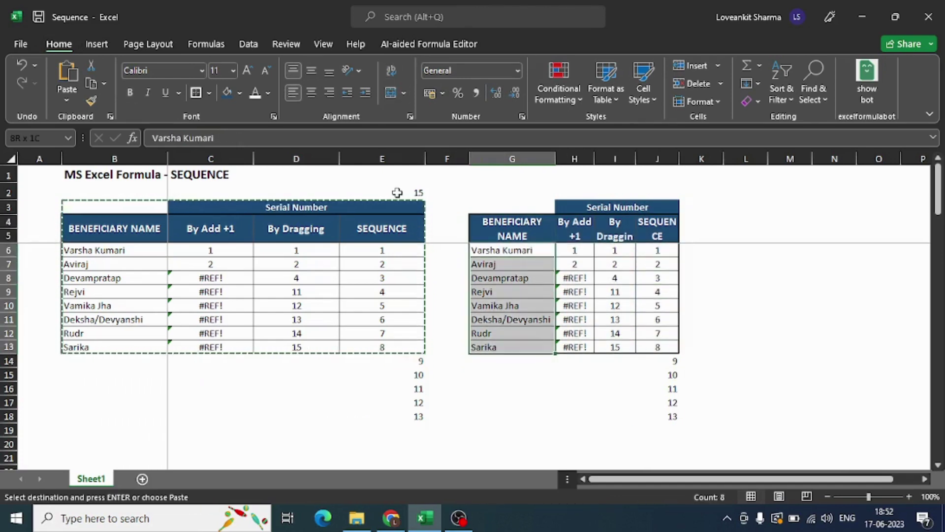
key("Right")
key("Right")
key("Right")
key("F2")
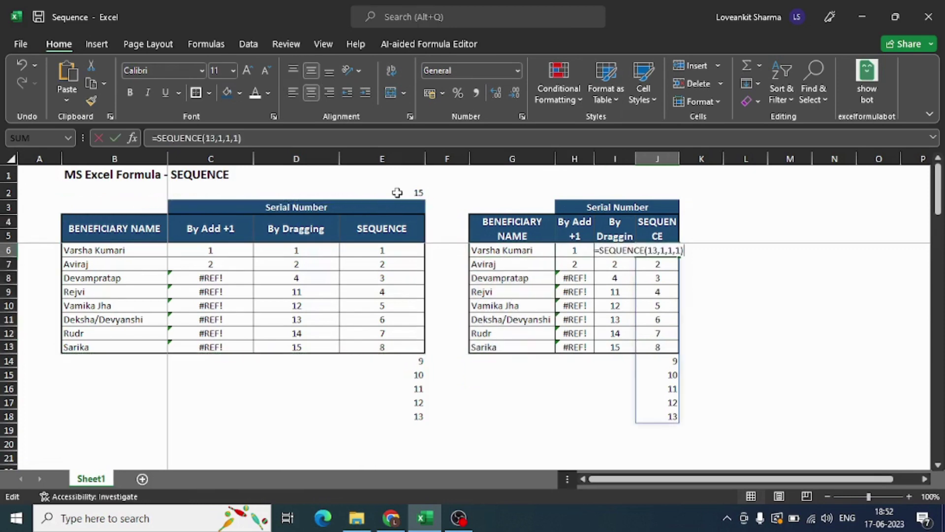
key("Left")
key("Left")
key("Left")
key("Left")
key("Left")
key("Left")
key("Left")
key("shift+Left")
key("shift+Left")
type("8")
key("Return")
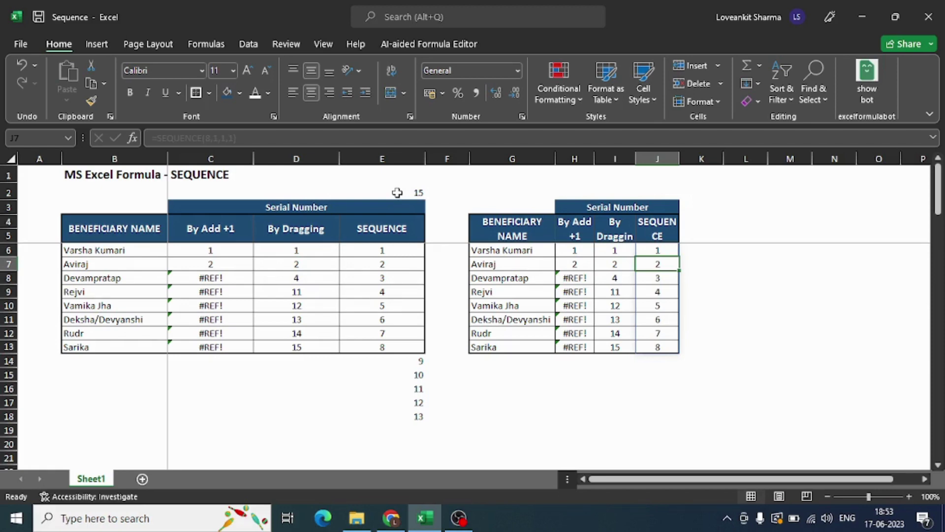
key("Left")
key("Left")
key("Left")
key("Left")
key("Left")
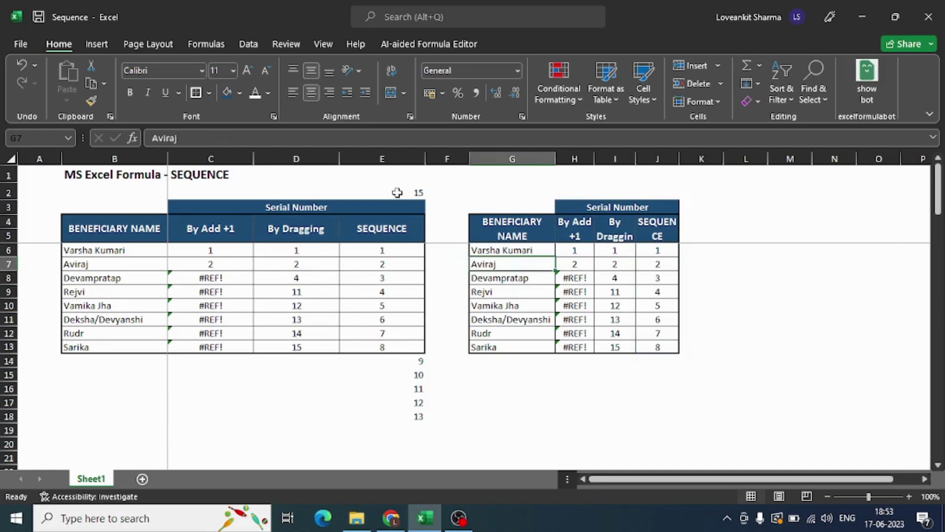
- Enter a COUNTA formula in J2 that counts the beneficiary names over the range G6:G21
key("Up")
key("Up")
key("Up")
key("Up")
key("Up")
key("Right")
key("Right")
key("Right")
key("Right")
key("Right")
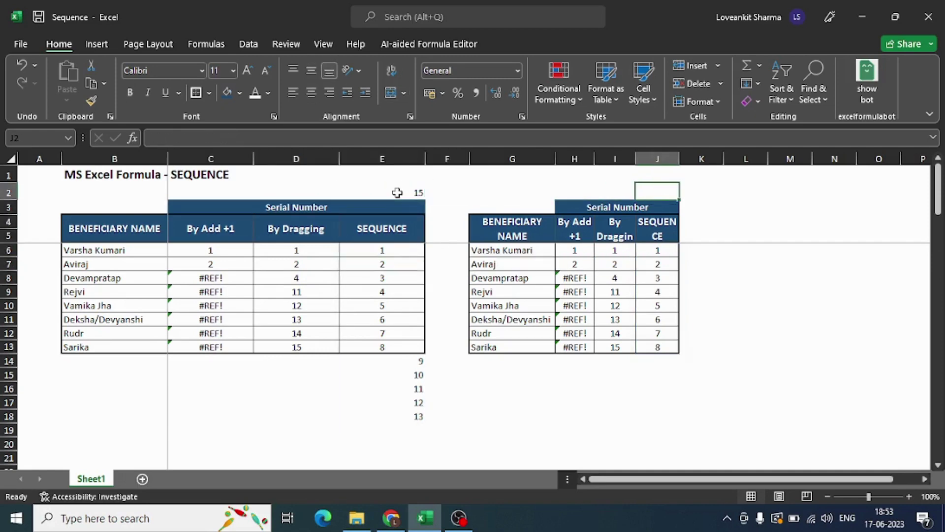
type("=COUN")
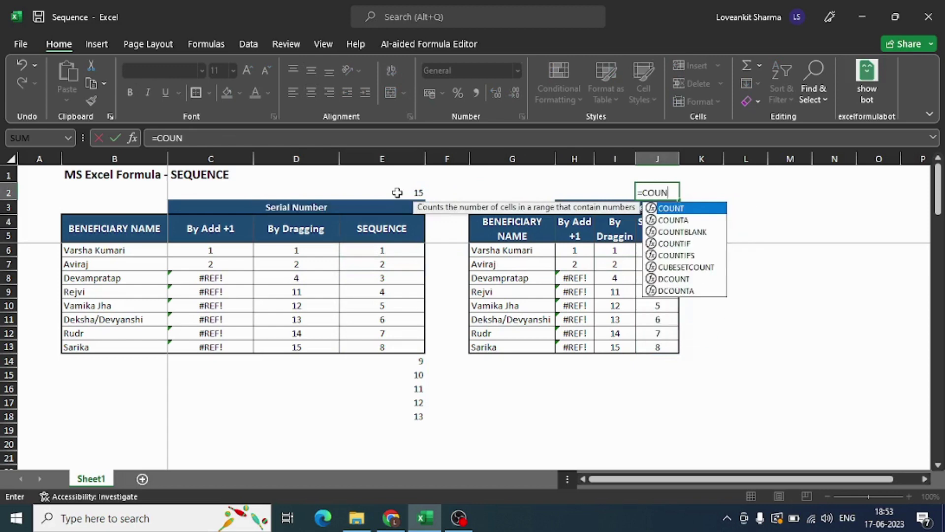
type("TA(")
key("Left")
key("Left")
key("Left")
key("Down")
key("Down")
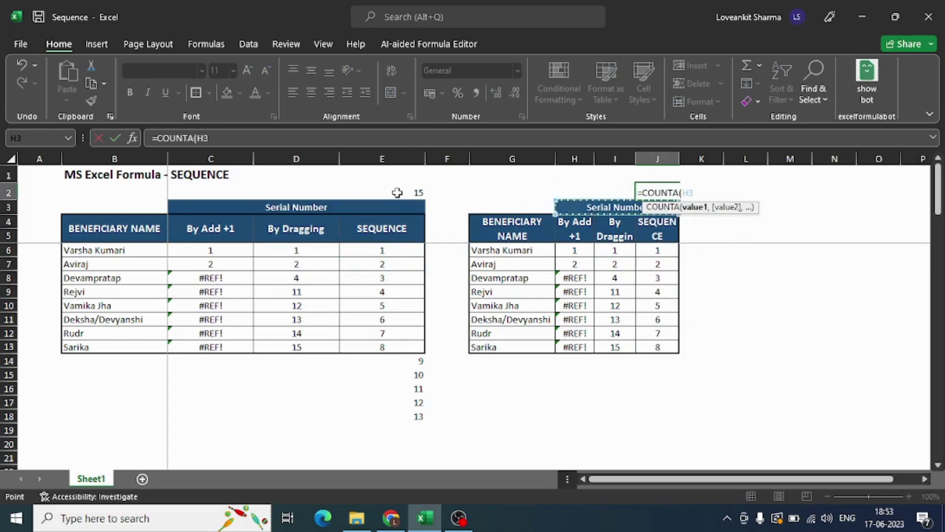
key("Down")
key("Down")
key("shift+Down")
key("shift+Down")
key("shift+Down")
key("shift+Down")
key("shift+Down")
key("shift+Down")
key("shift+Down")
key("shift+Down")
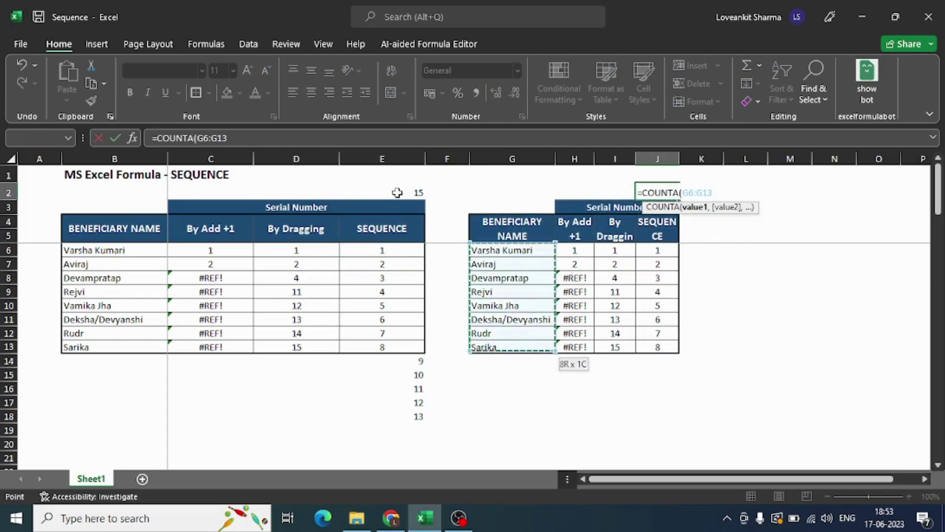
key("shift+Down")
key("shift+Down")
key("shift+Down")
key("shift+Down")
key("shift+Down")
key("shift+Down")
key("shift+Down")
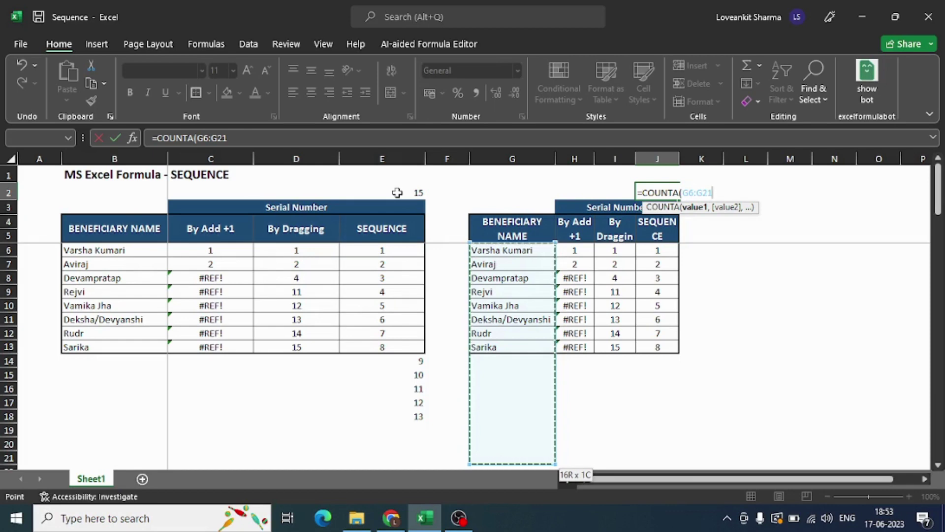
key("Return")
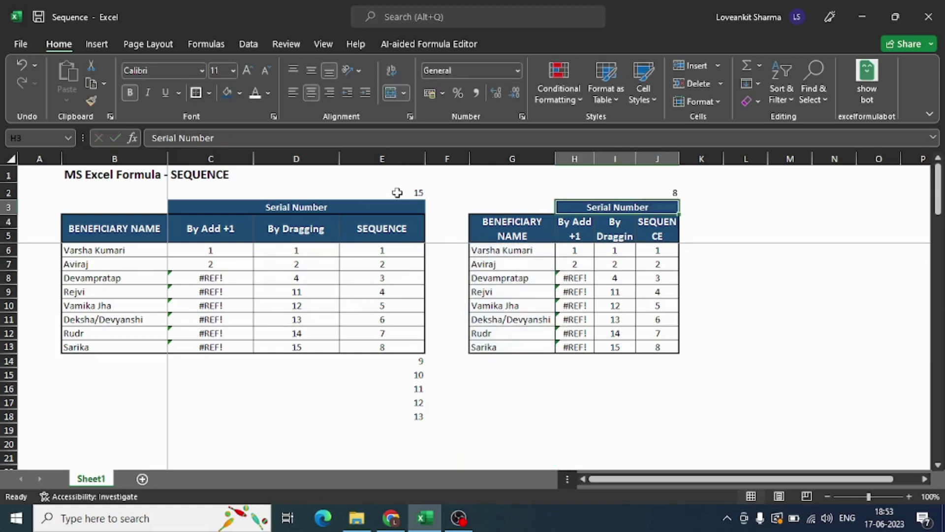
- Clear the SEQUENCE formula with the fixed row count from J6
key("Up")
key("Down")
key("Down")
key("Down")
key("F2")
key("Escape")
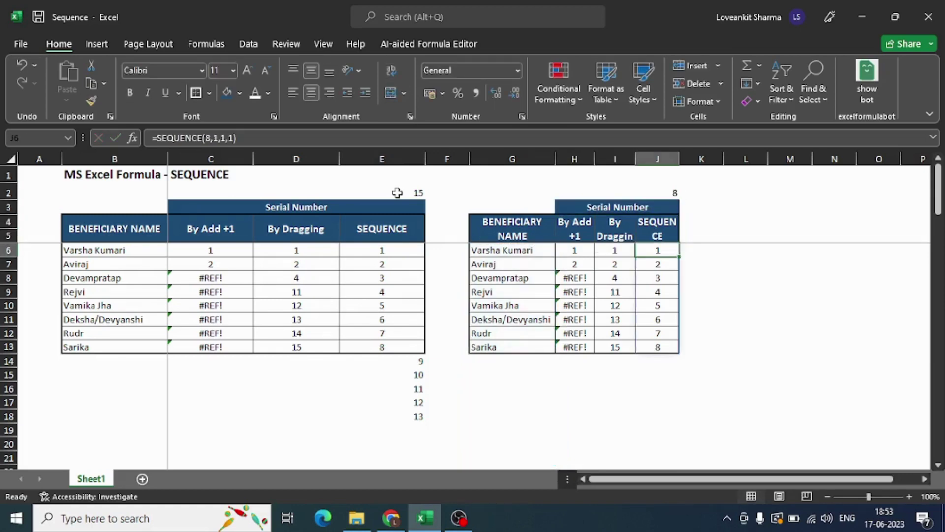
key("Delete")
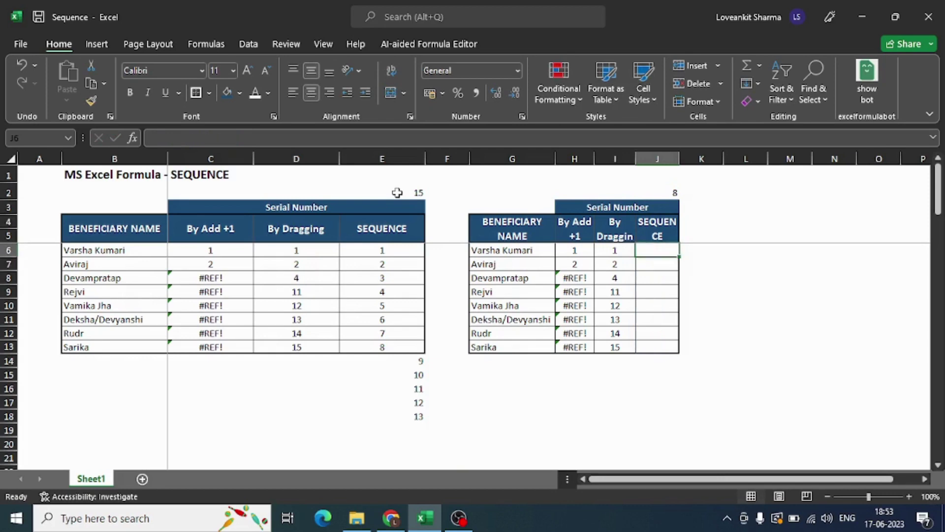
- Enter =SEQUENCE(J2,2,1,1) in J6, taking the row count from J2 and using two columns, start 1 and step 1
type("=SQ")
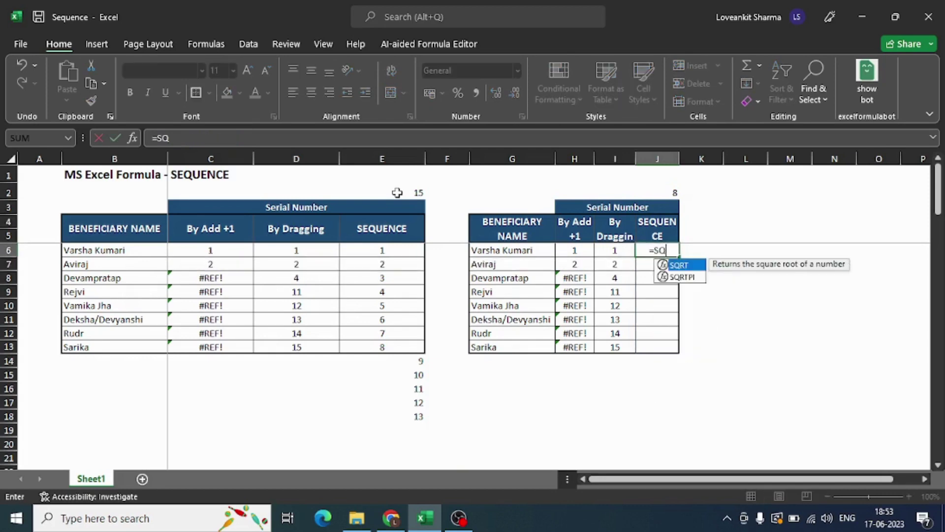
key("BackSpace")
type("EQ")
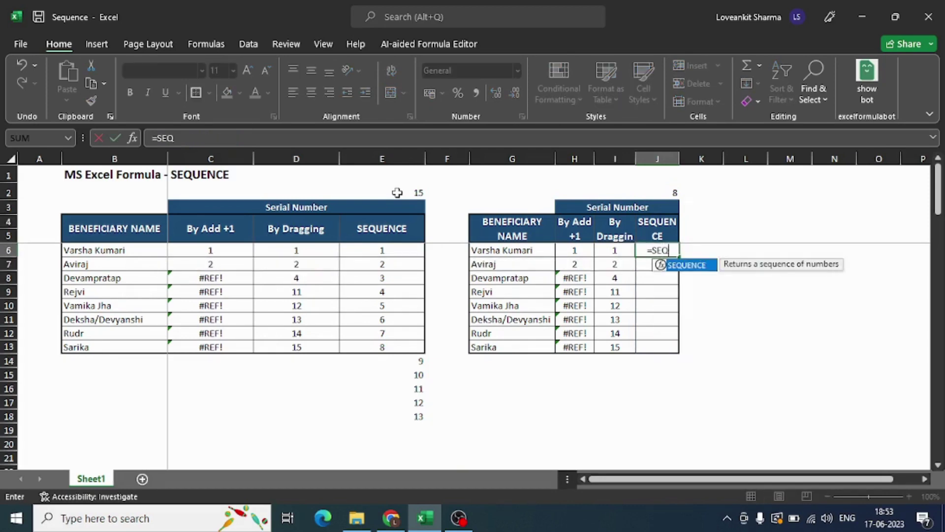
key("Tab")
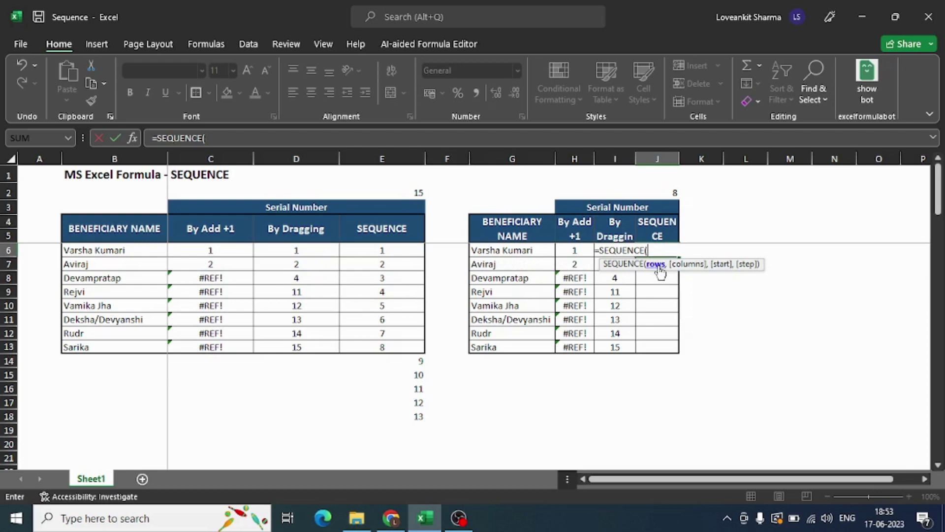
left_click(661, 195)
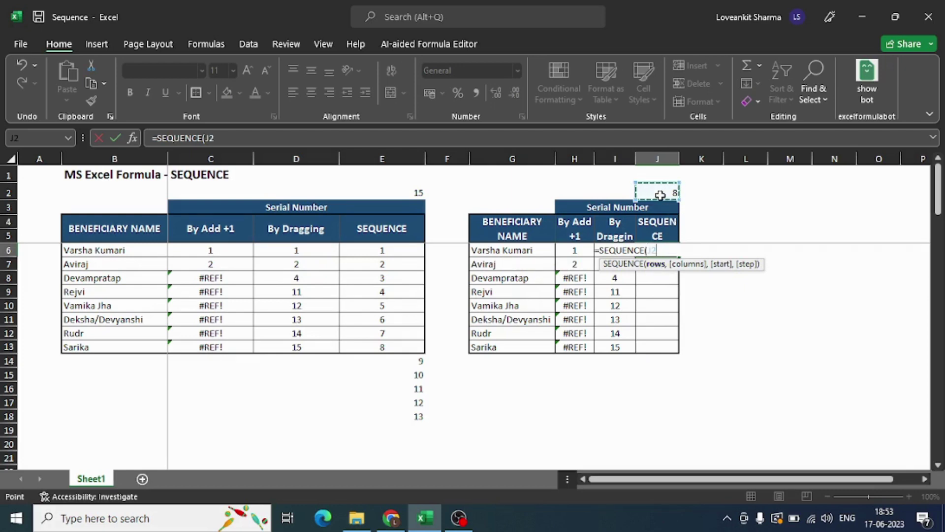
type(",")
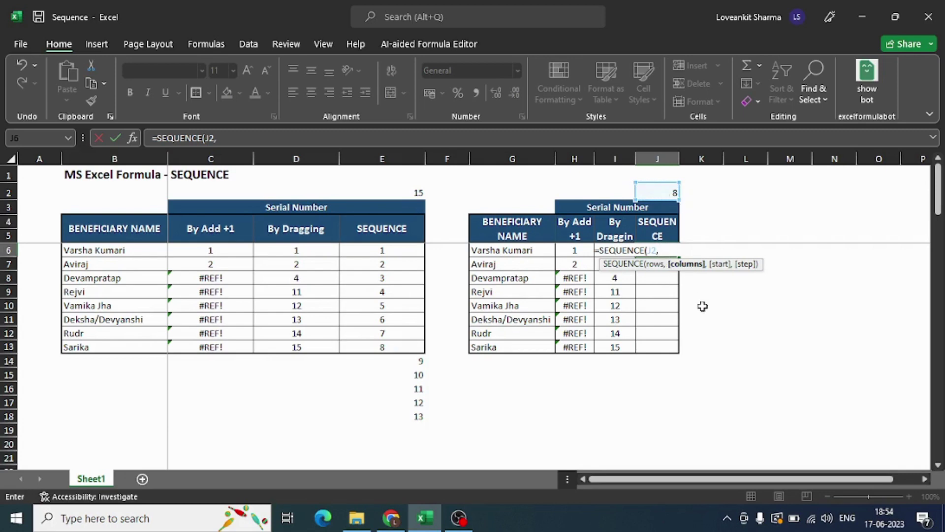
type("2,")
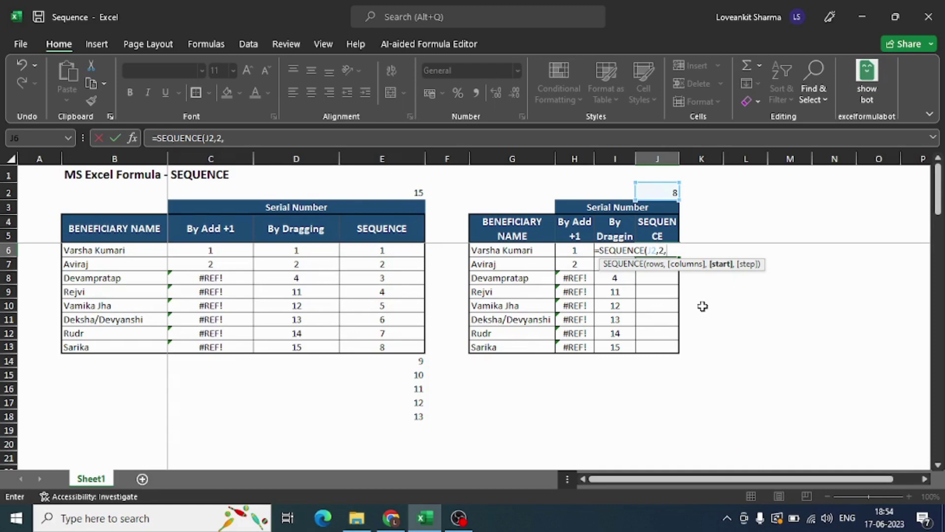
type("1,")
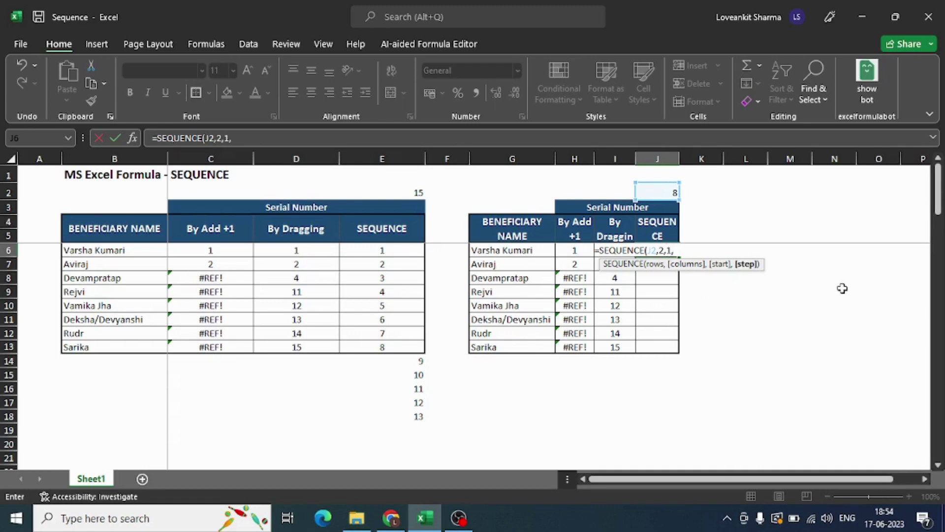
type("1")
key("Return")
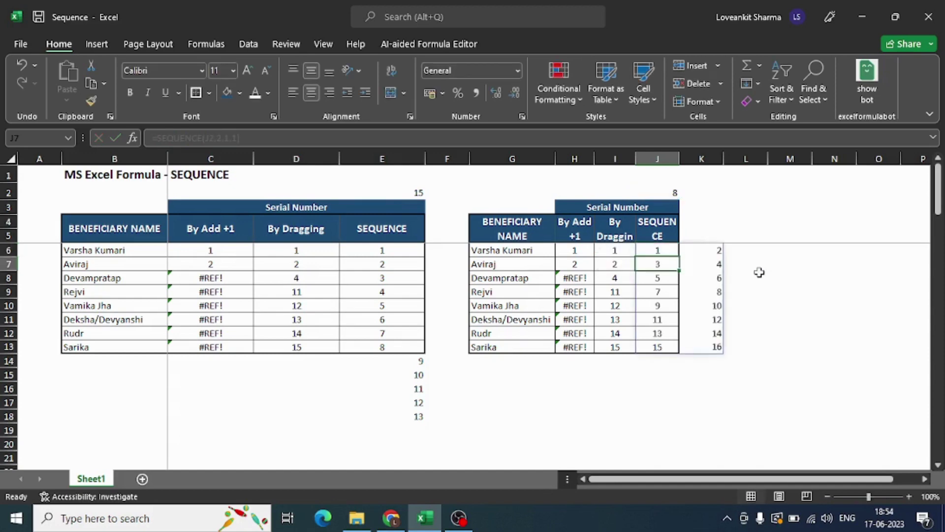
- Examine the order in which the sequence fills columns J and K across rows 6 to 8
key("Up")
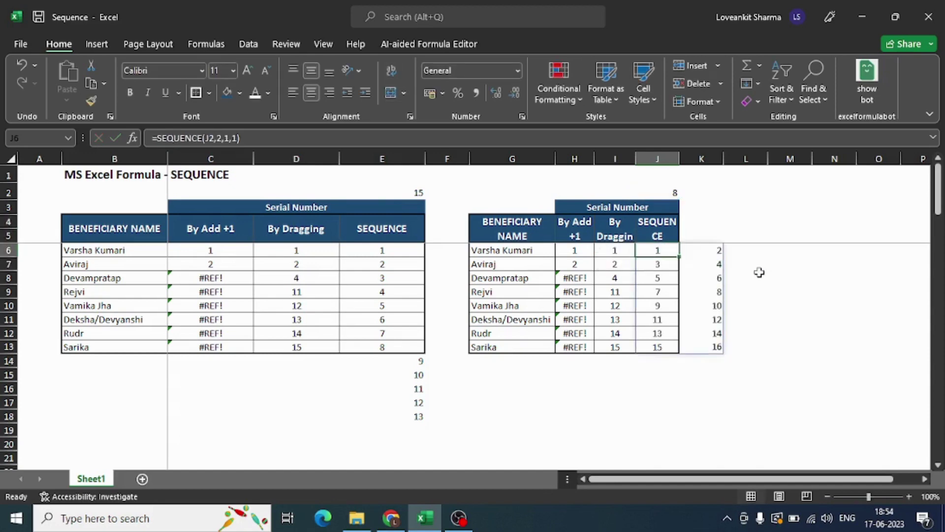
key("Right")
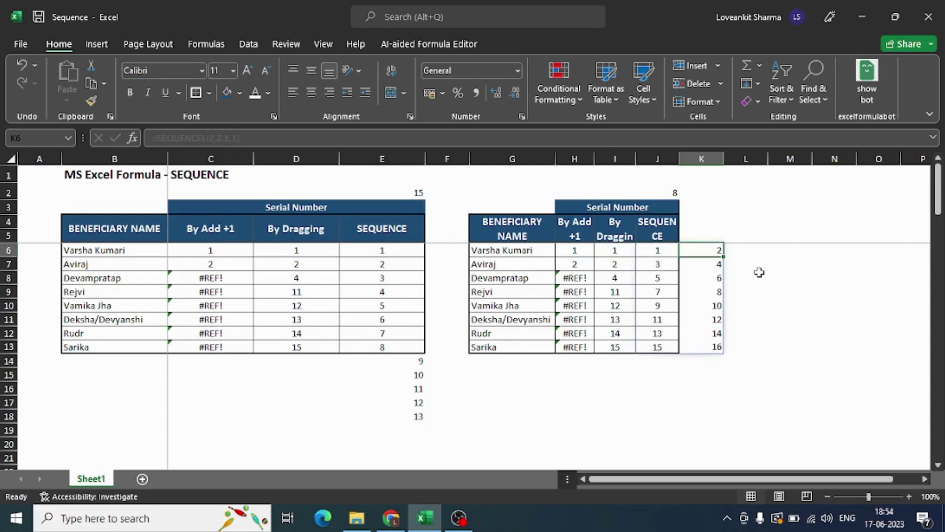
left_click(667, 266)
left_click(708, 266)
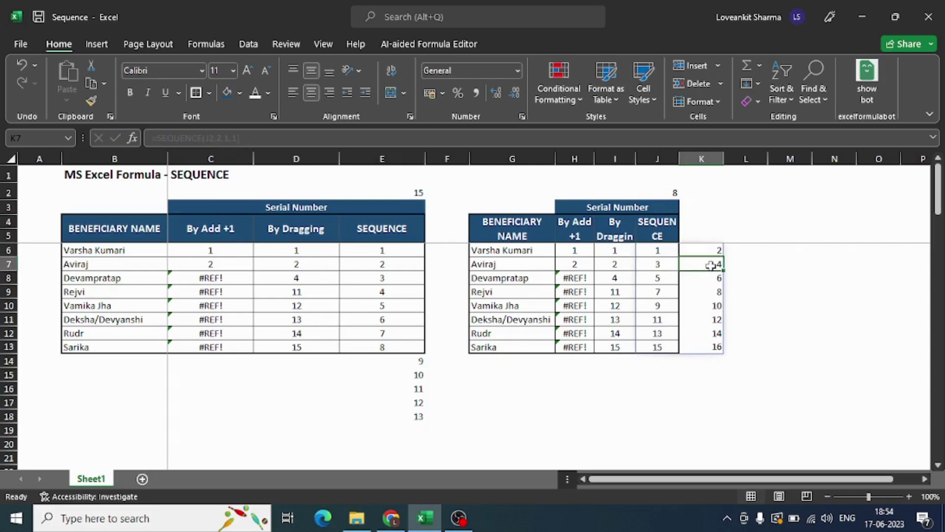
left_click(661, 274)
left_click(695, 274)
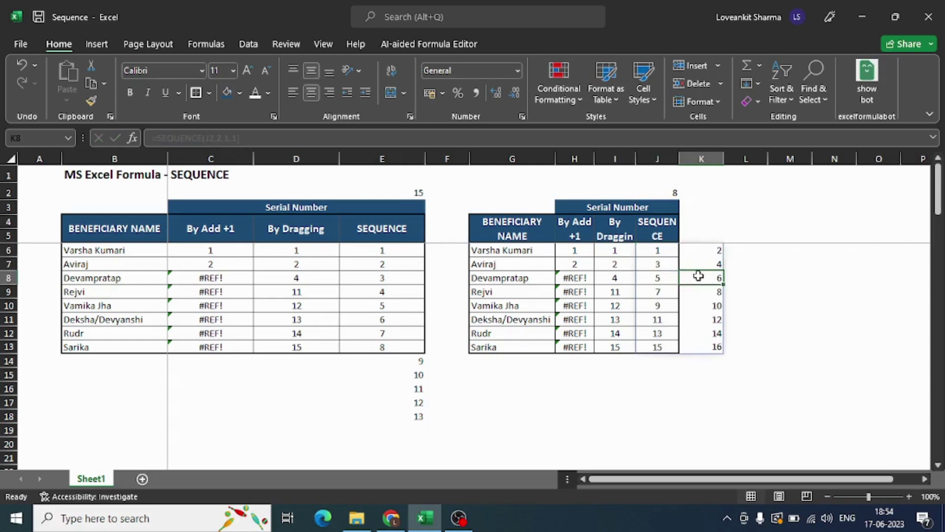
- Set the columns argument of the SEQUENCE formula in J6 to 5
left_click(655, 250)
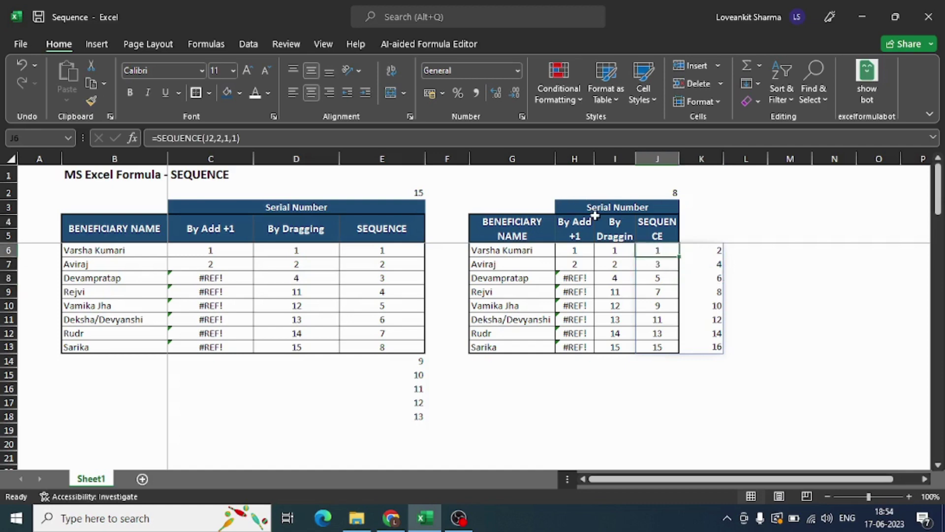
key("F2")
key("Left")
key("Left")
key("Left")
key("Left")
key("Left")
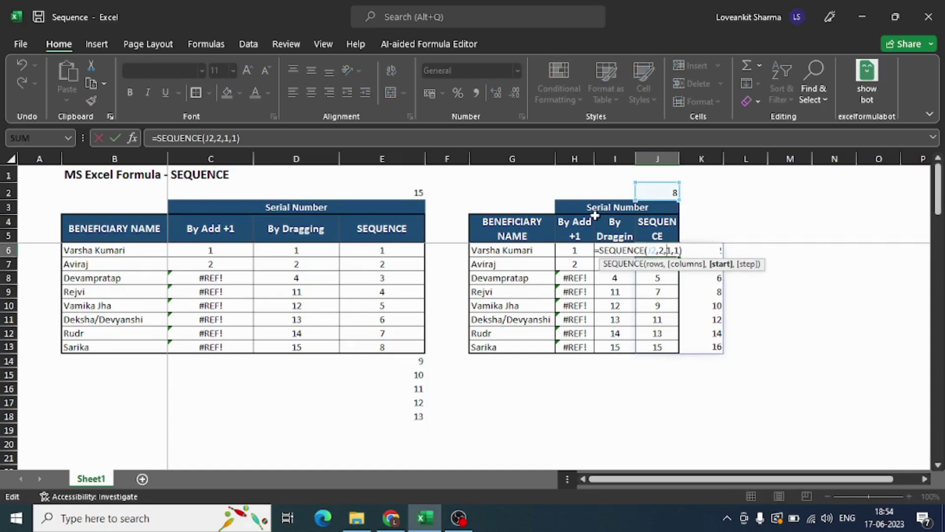
key("shift+Left")
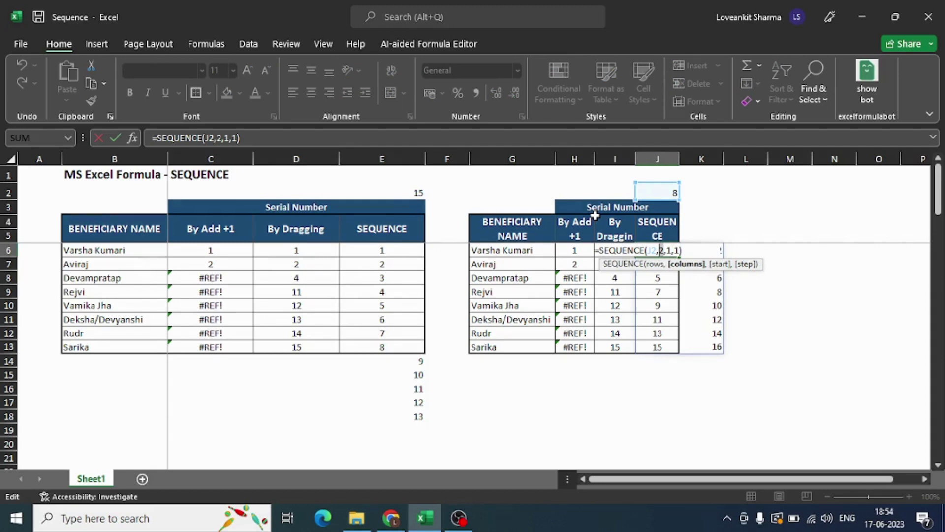
type("5")
key("ctrl+Return")
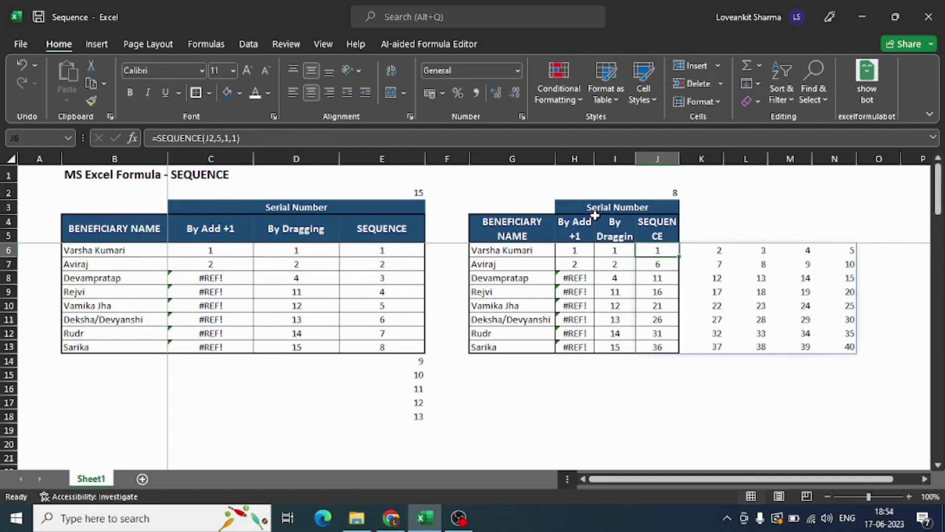
- Follow the numbering from J6 across to N6 and on into the start of row 7
key("Right")
key("Right")
key("Right")
key("Right")
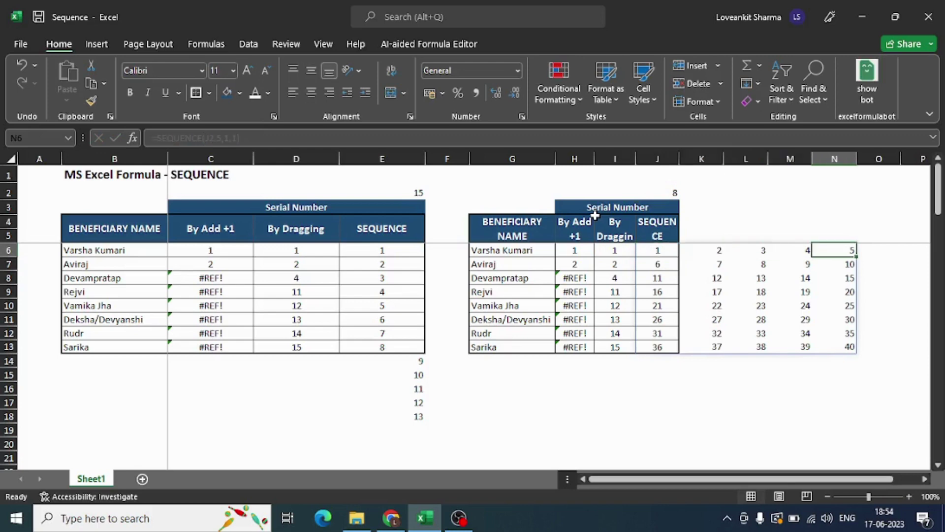
key("Left")
key("Left")
key("Left")
key("Left")
key("Down")
key("Left")
key("Right")
key("Right")
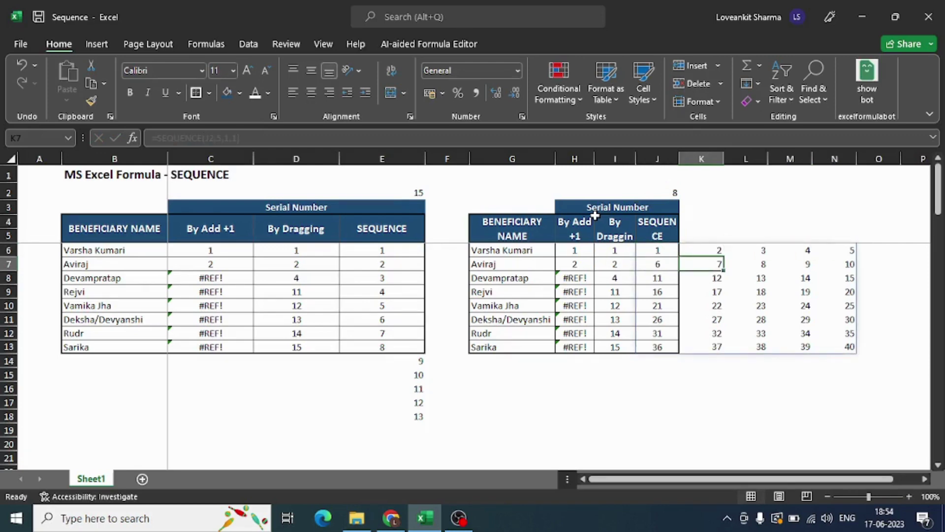
key("Right")
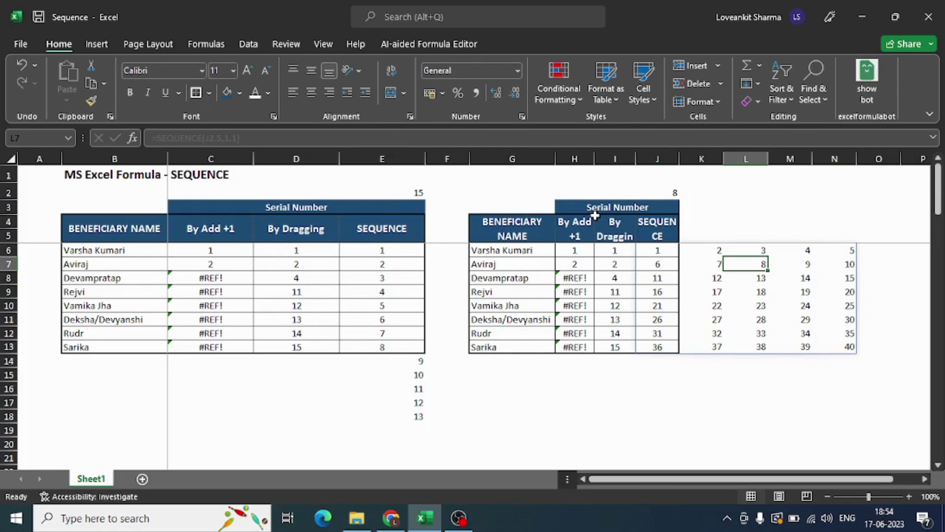
key("Left")
key("Left")
key("Up")
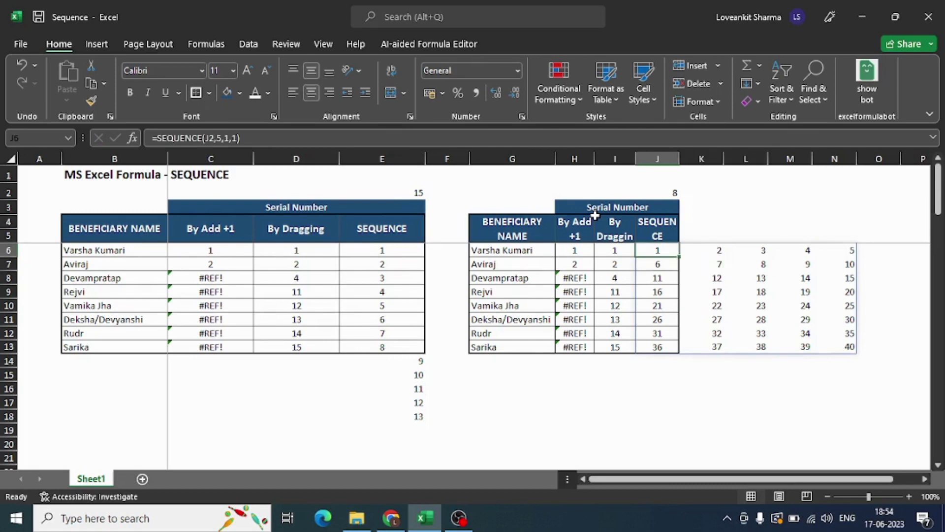
- Examine the numbers in columns J to N one row at a time, from row 6 to row 8
key("shift+Right")
key("shift+Right")
key("shift+Right")
key("shift+Right")
key("Down")
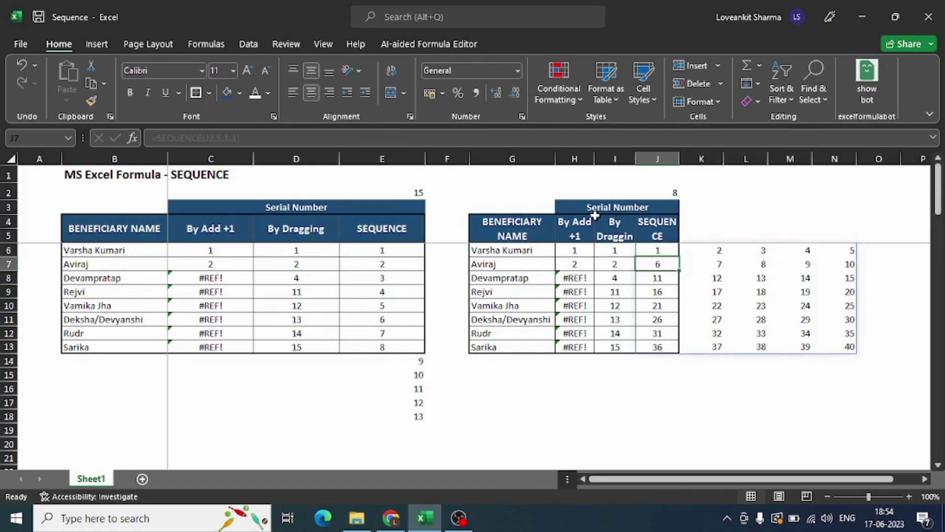
key("shift+Right")
key("shift+Right")
key("shift+Right")
key("shift+Right")
key("Down")
key("shift+Right")
key("shift+Right")
key("shift+Right")
key("shift+Right")
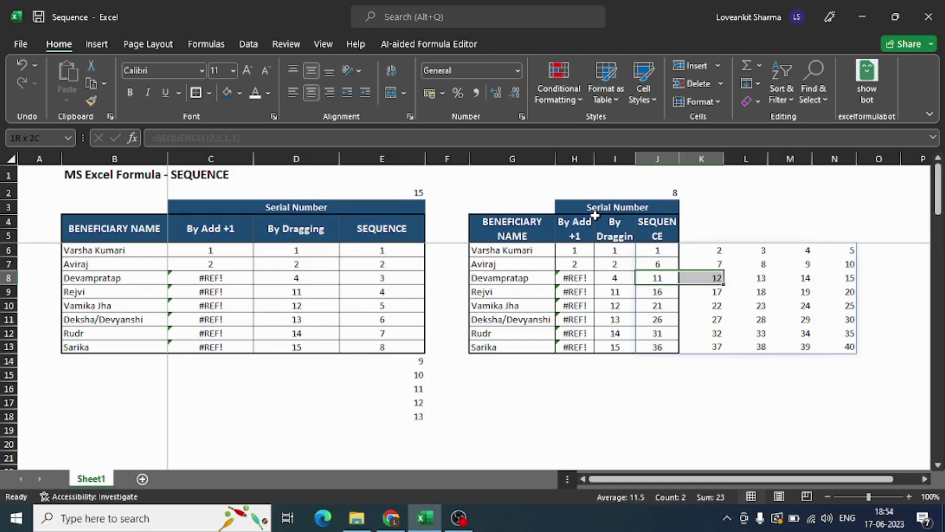
key("Down")
key("Up")
key("Up")
key("Up")
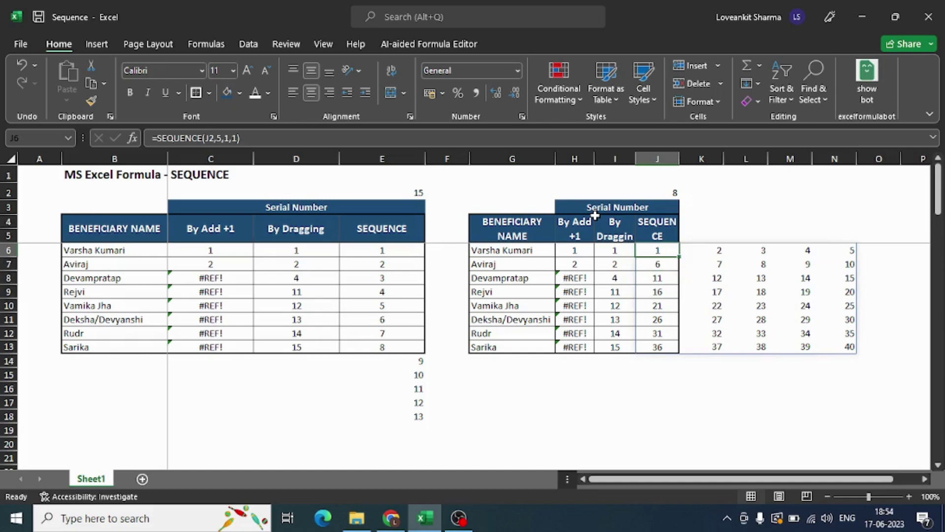
- Check how the numbering continues through the block J7:N13 below the first sequence row
key("Down")
key("shift+Right")
key("shift+Right")
key("shift+Right")
key("shift+Right")
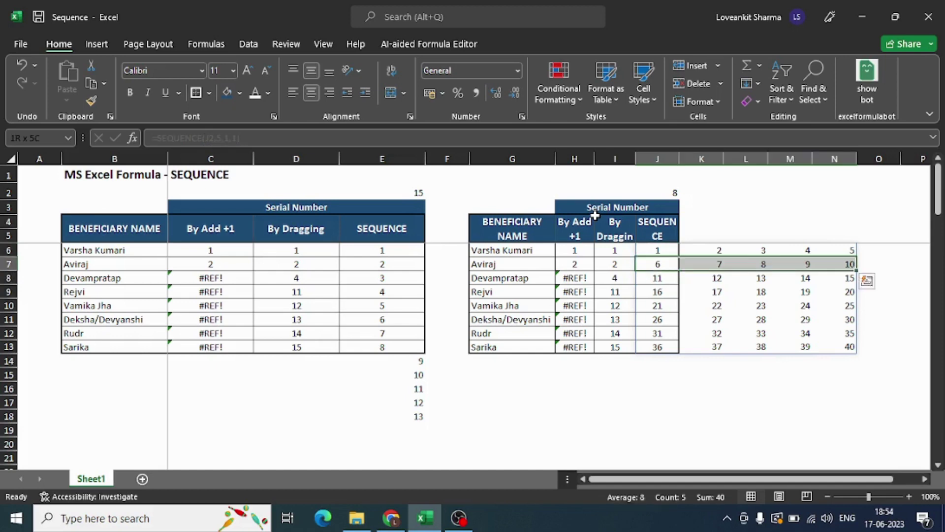
key("shift+Down")
key("shift+Down")
key("shift+Down")
key("shift+Down")
key("shift+Down")
key("shift+Down")
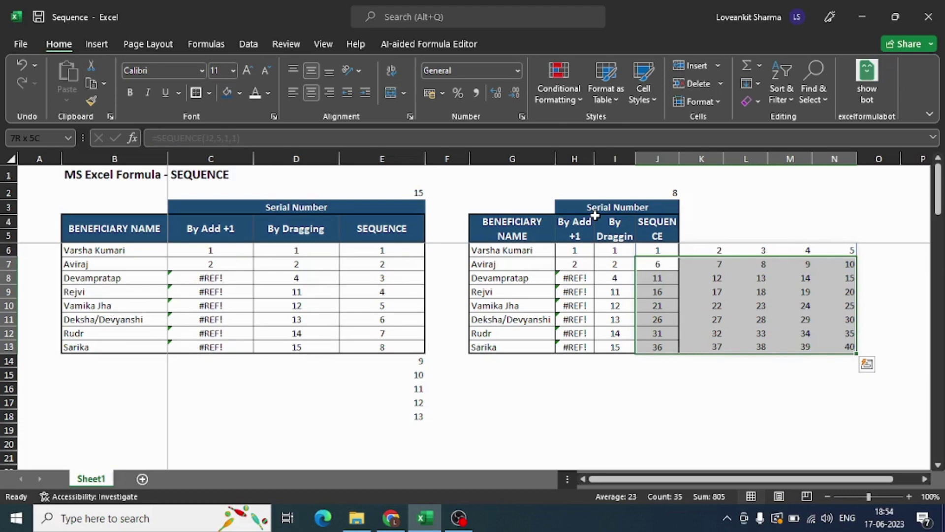
key("Down")
key("Up")
key("Up")
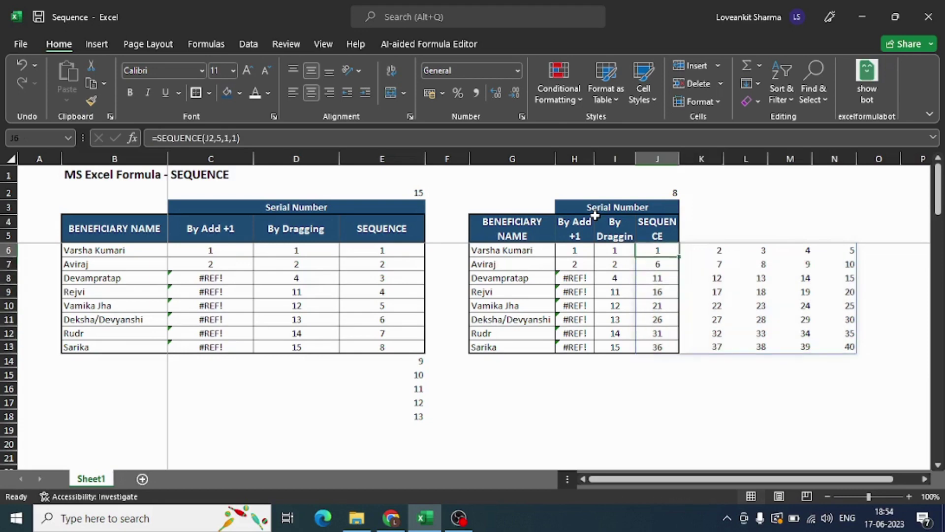
- Review the extent of the sequence block down column J and across its additional columns
key("shift+Down")
key("shift+Down")
key("shift+Down")
key("shift+Down")
key("shift+Down")
key("shift+Down")
key("shift+Down")
key("Right")
key("shift+Right")
key("shift+Right")
key("shift+Right")
- Set the columns argument of the SEQUENCE formula in J6 to 1, giving =SEQUENCE(J2,1,1,1)
key("F2")
key("Left")
key("Left")
key("Left")
key("Left")
key("Left")
key("Left")
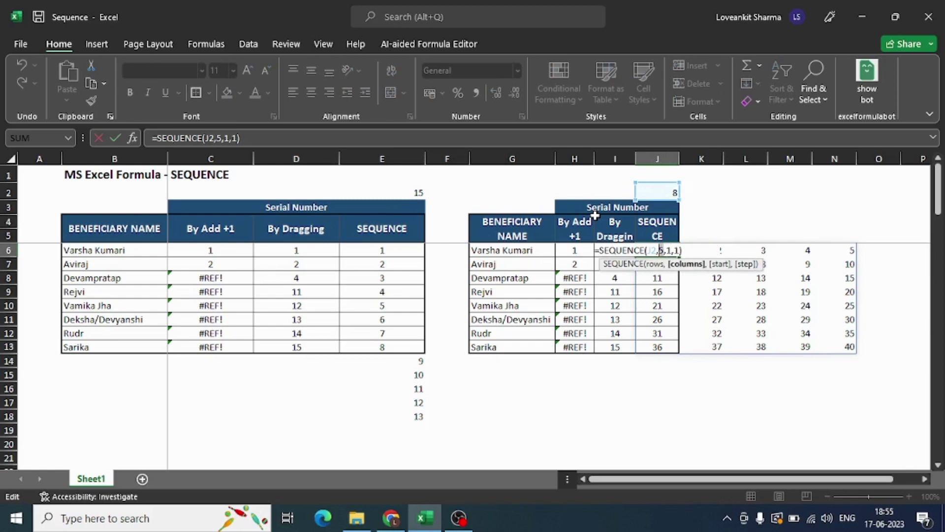
key("Delete")
type("1")
key("ctrl+Return")
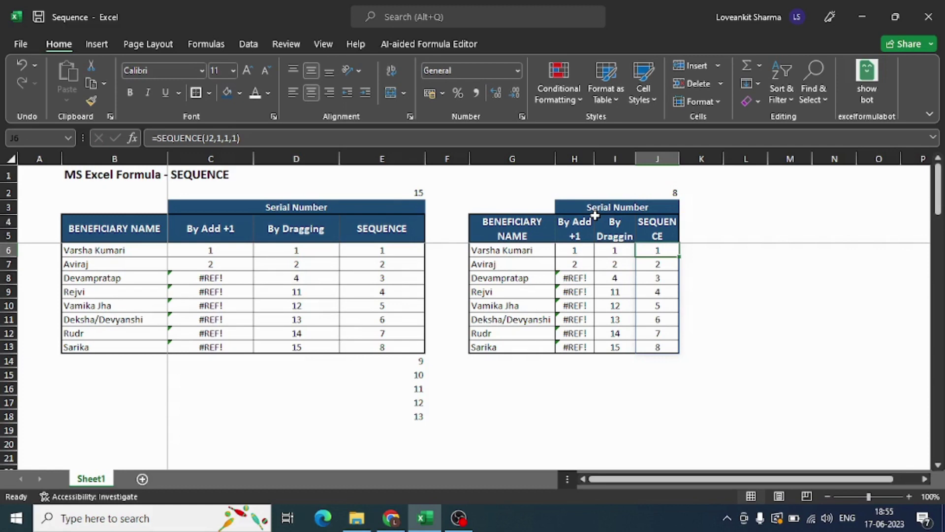
- Copy the beneficiary name from G10 into the empty cell G14 below the second list
key("Left")
key("Left")
key("Down")
key("Down")
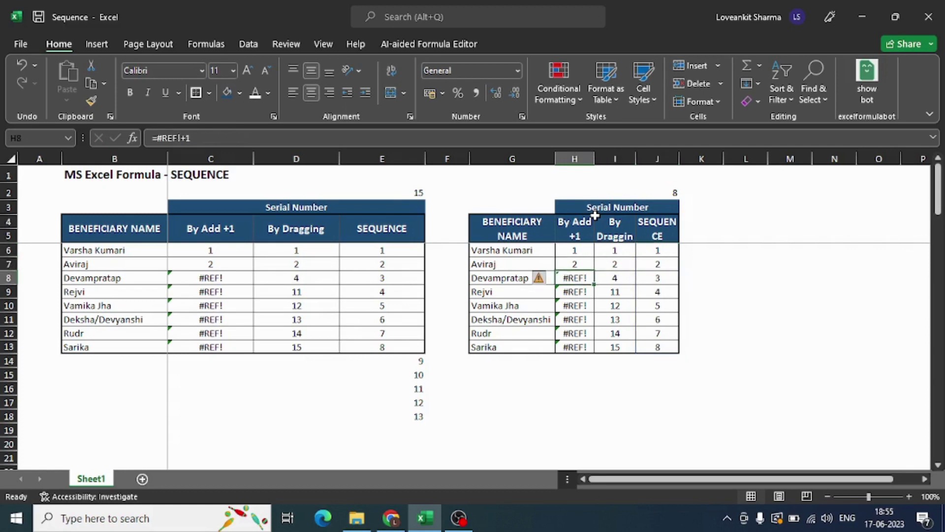
key("Left")
key("Down")
key("Down")
key("ctrl+c")
key("Down")
key("Down")
key("Down")
key("Down")
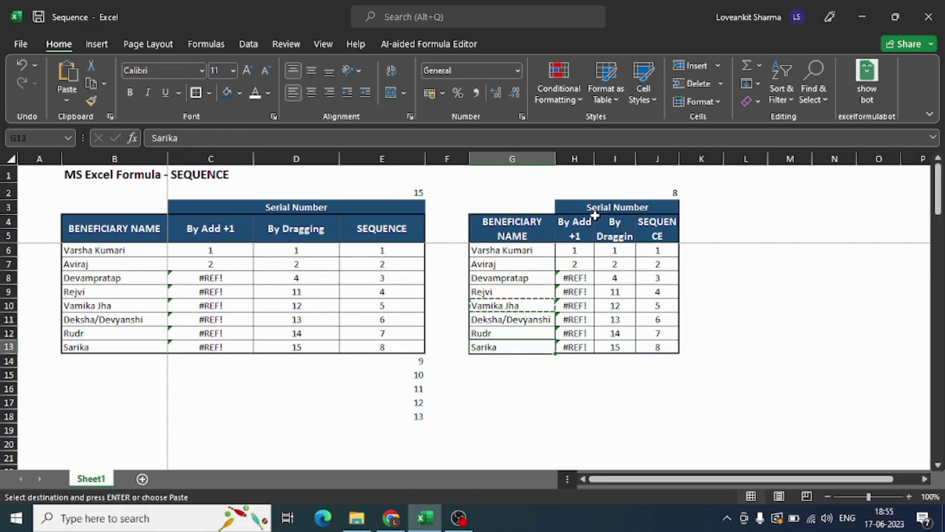
key("Return")
- Check row 14 of the second table and review the beneficiary names from G14 back up to G6
key("Down")
key("Up")
key("Right")
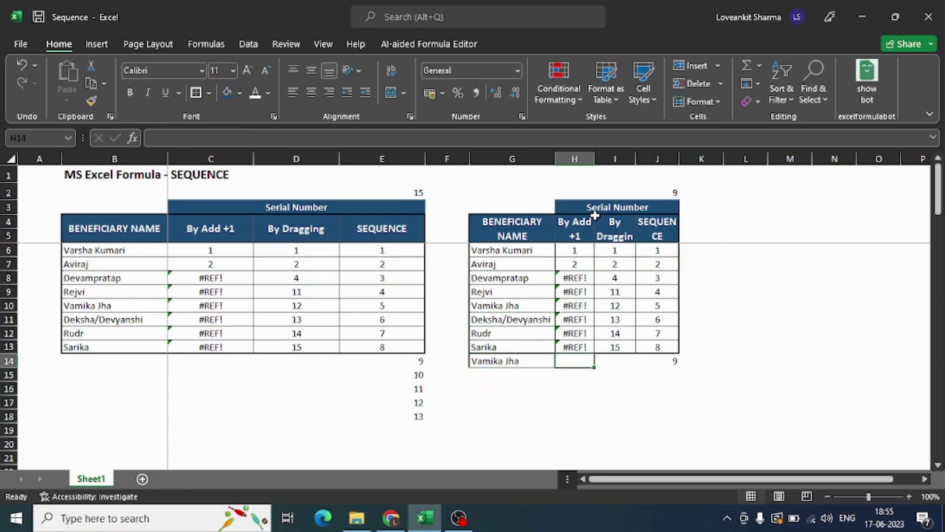
key("Left")
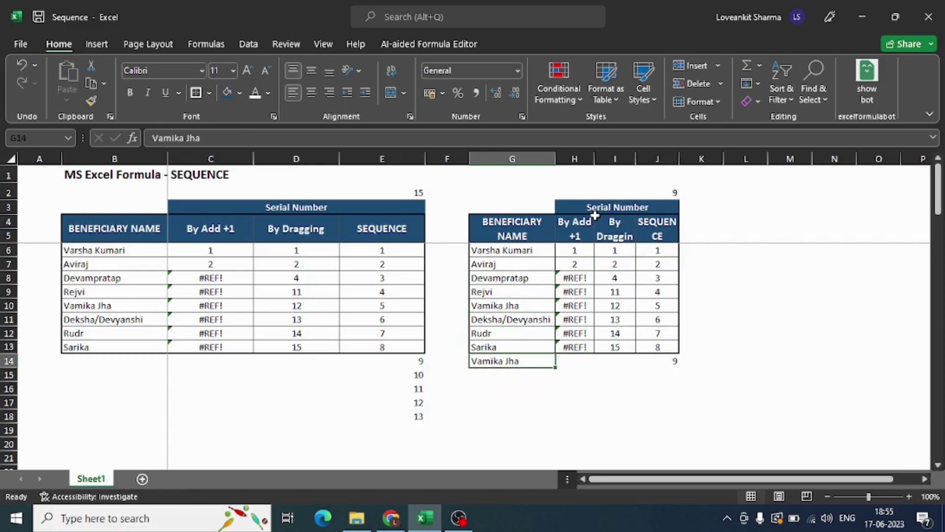
key("Up")
key("Up")
key("Up")
key("Up")
key("Up")
key("Up")
key("Up")
key("Up")
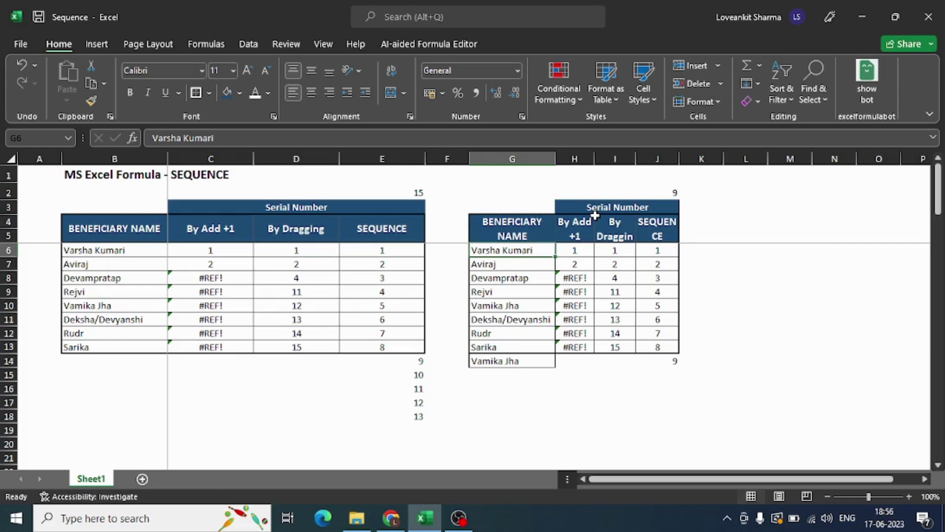
- Try clearing the three beneficiary names in G11:G13 to test the count-driven sequence
left_click(524, 293)
key("Down")
key("Down")
key("shift+Down")
key("shift+Down")
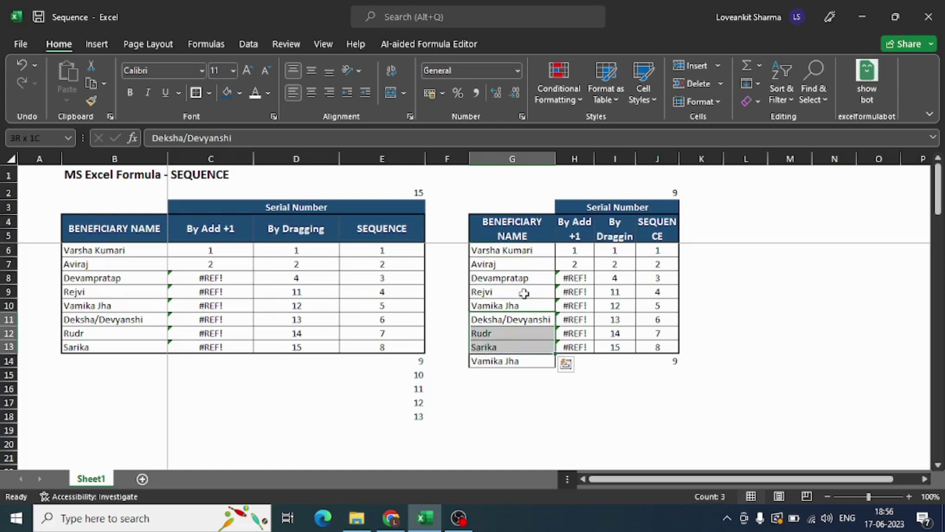
key("Delete")
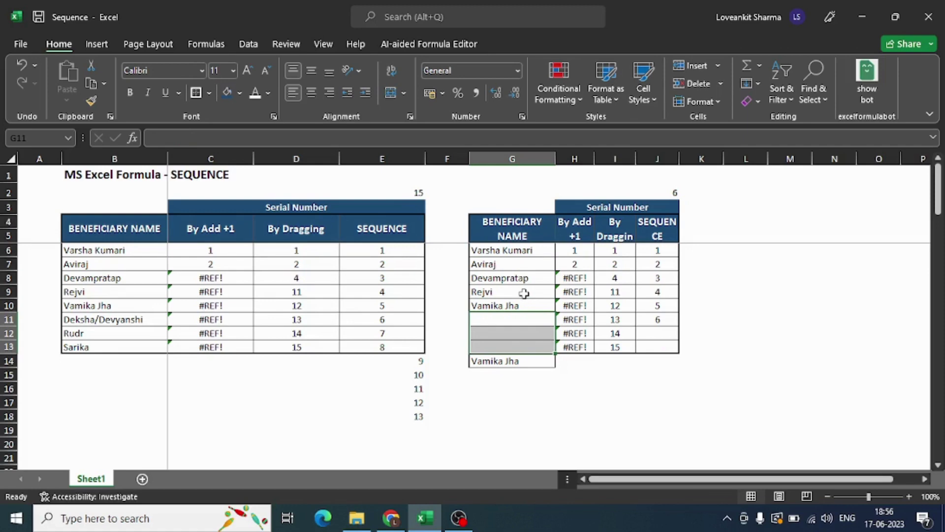
- Undo the clearing of G11:G13 and go to E13 in the first table's SEQUENCE column
key("ctrl+z")
key("Down")
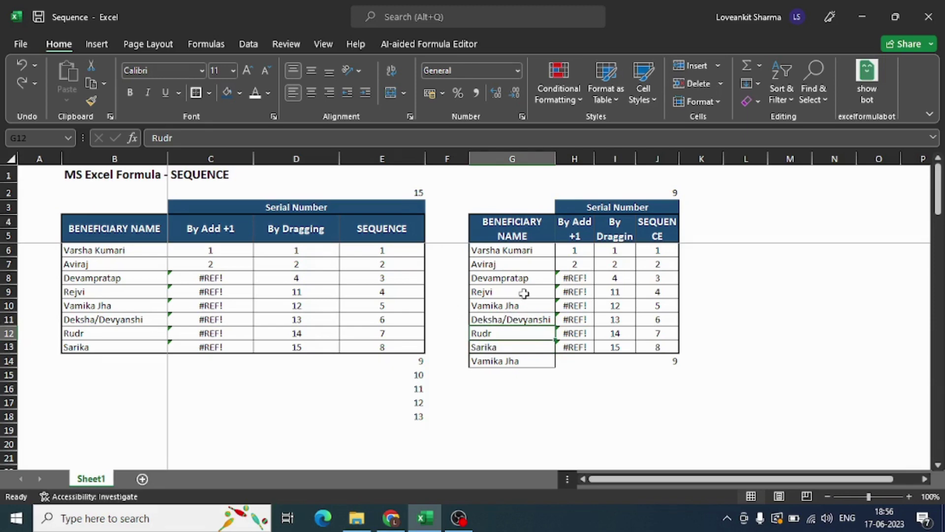
key("Down")
key("Left")
key("Left")
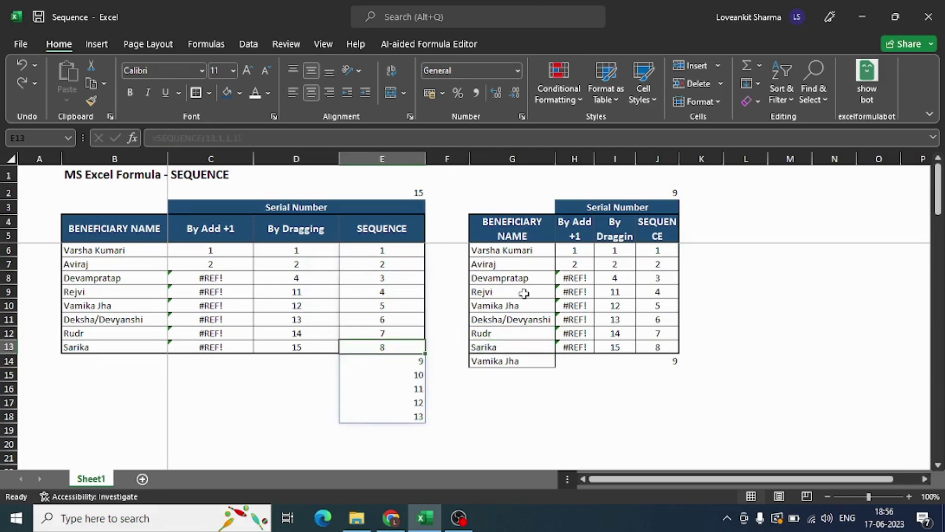